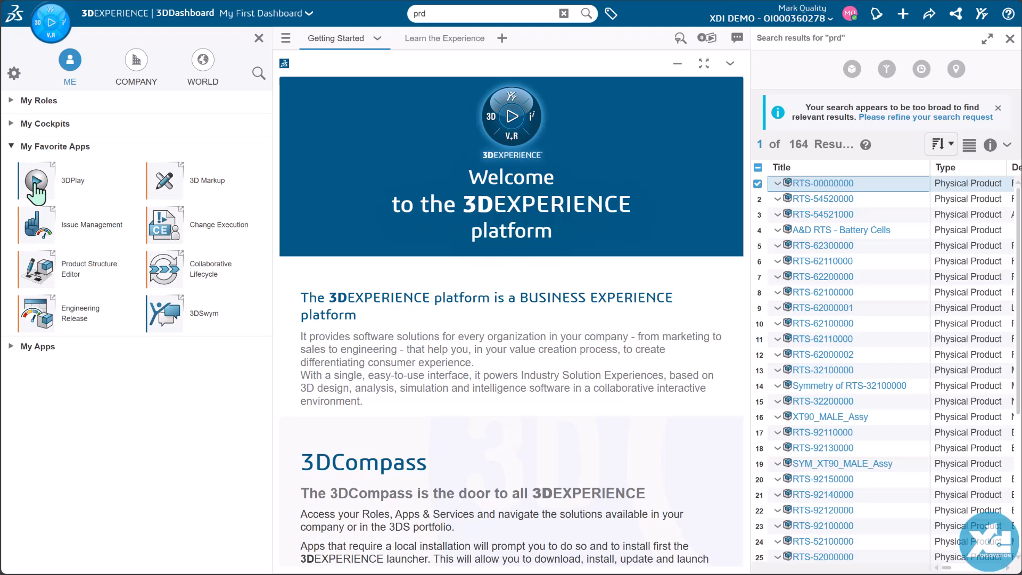
Step: Open the selected product RTS-00000000 in 3DPlay and display it shaded with only its sharp edges
left_click(36, 184)
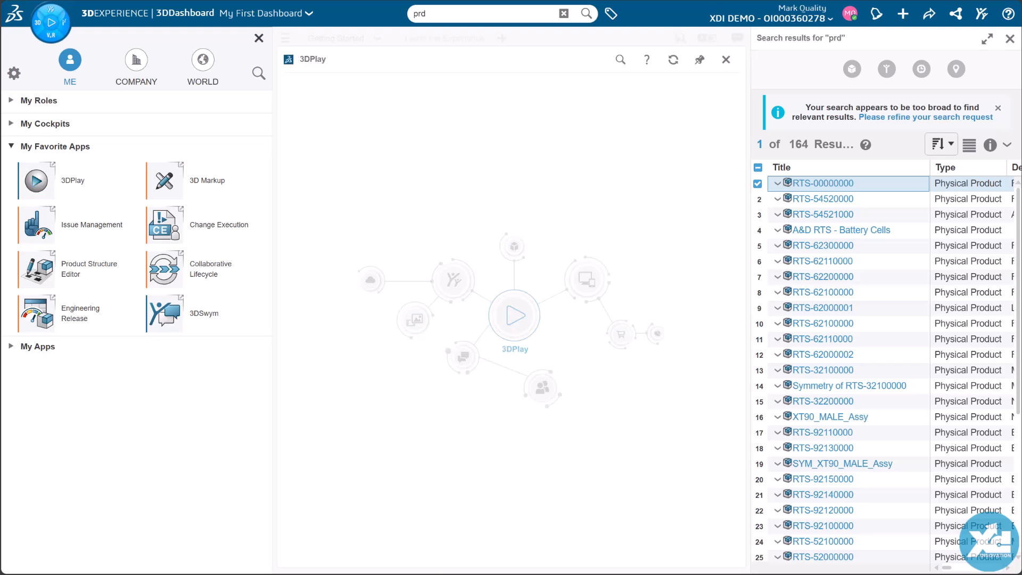
left_click(259, 39)
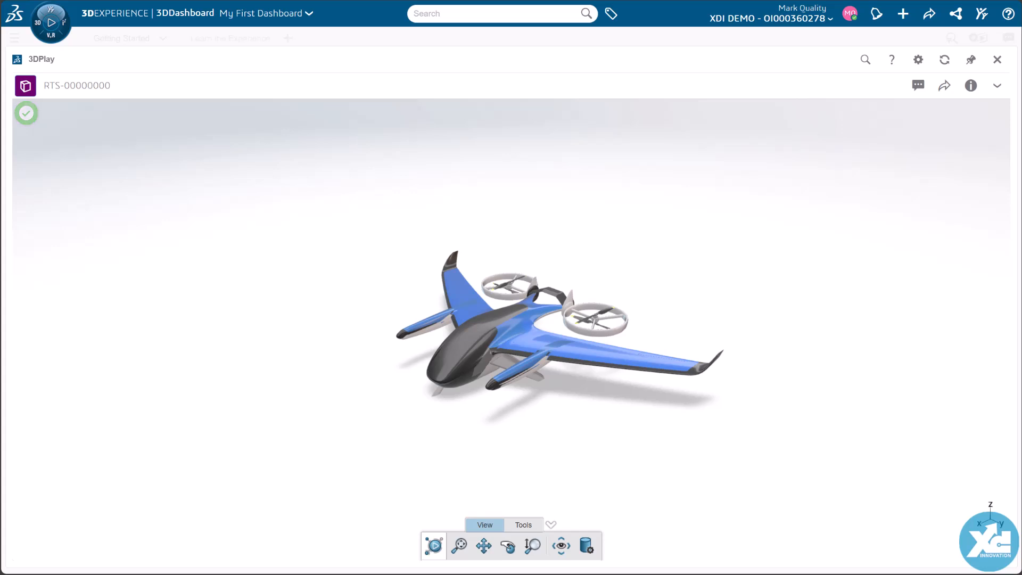
left_click(585, 544)
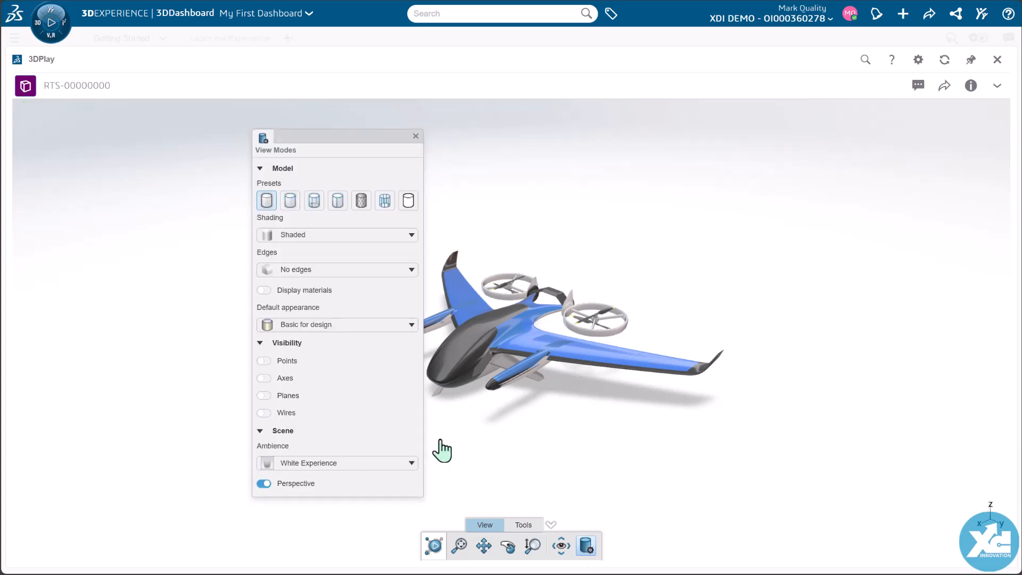
left_click(291, 204)
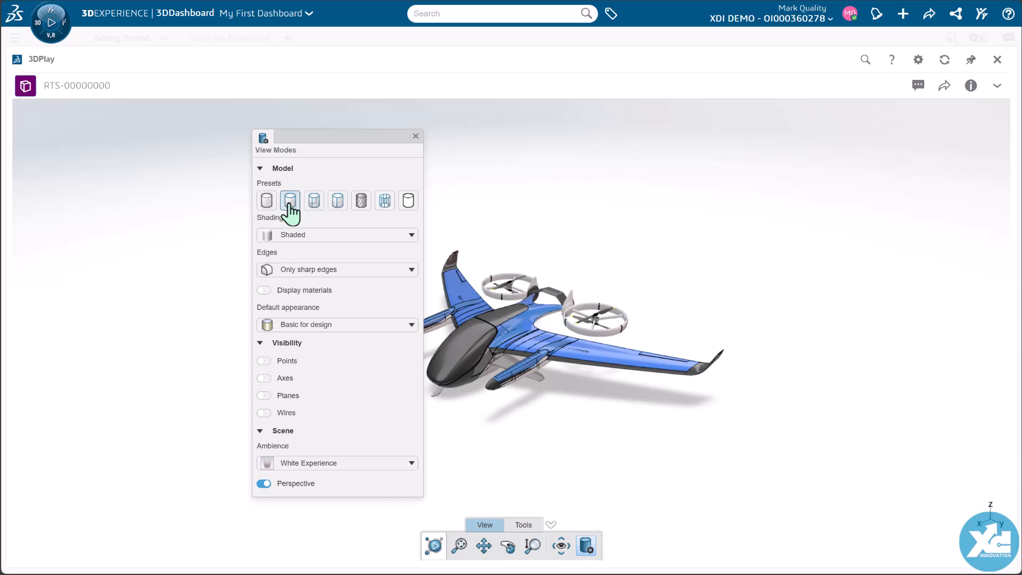
left_click(415, 136)
Step: Measure the distance between the upper and lower slotted faces of the rotor motor, placing the dimension beside the motor
middle_click_drag(608, 412, 621, 349)
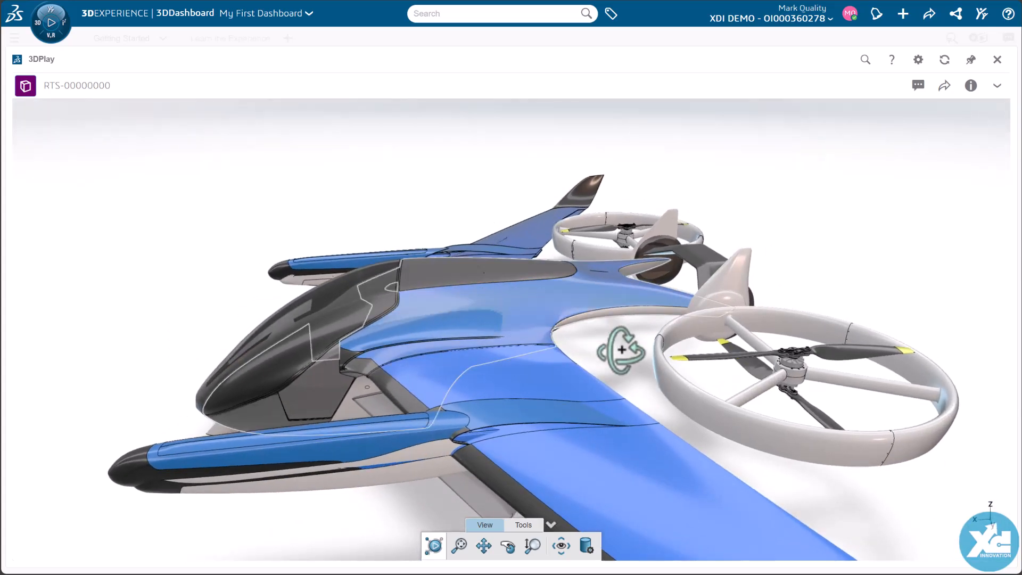
middle_click(813, 387)
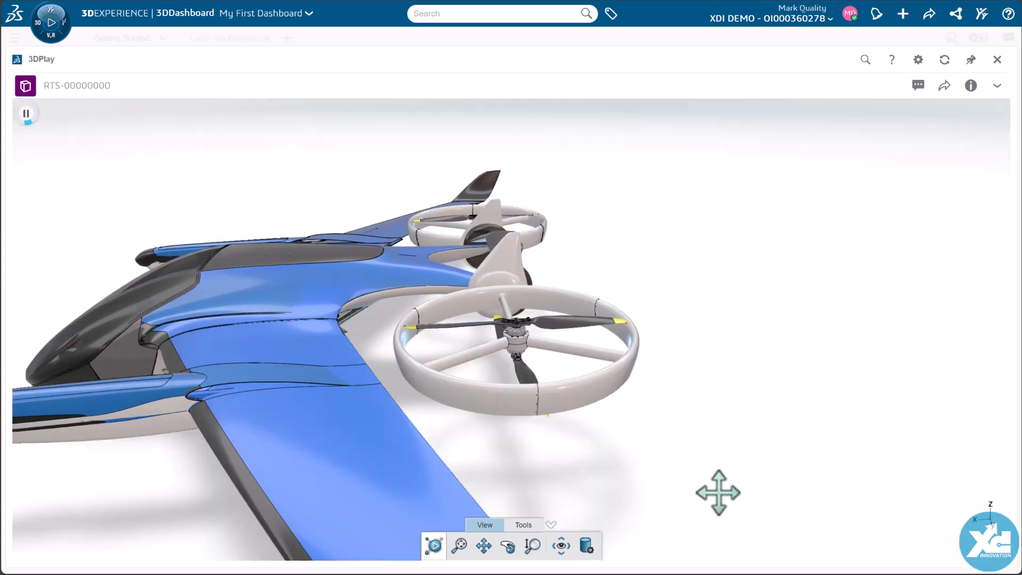
scroll(718, 493, "up", 6)
scroll(511, 330, "up", 4)
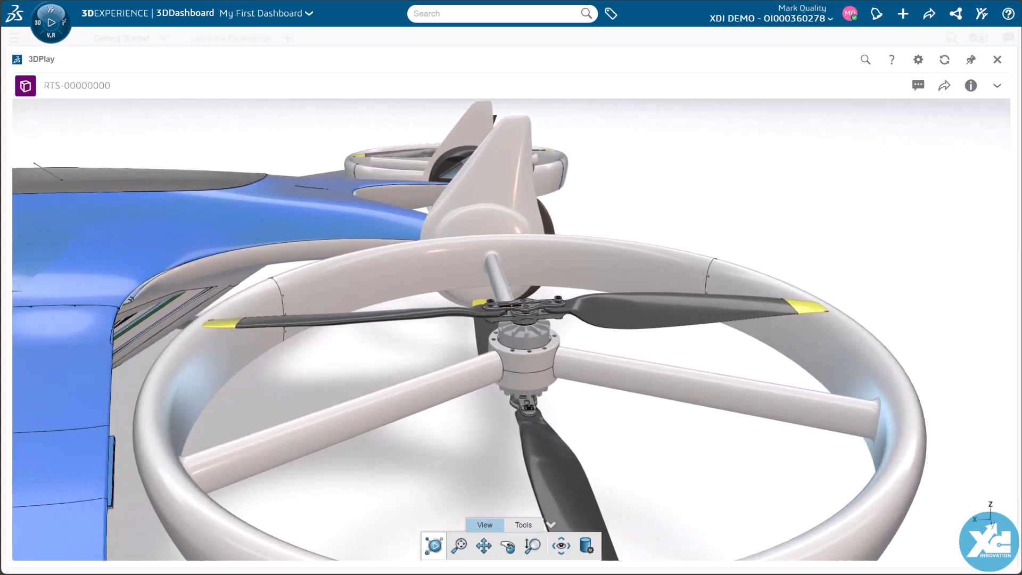
left_click(503, 525)
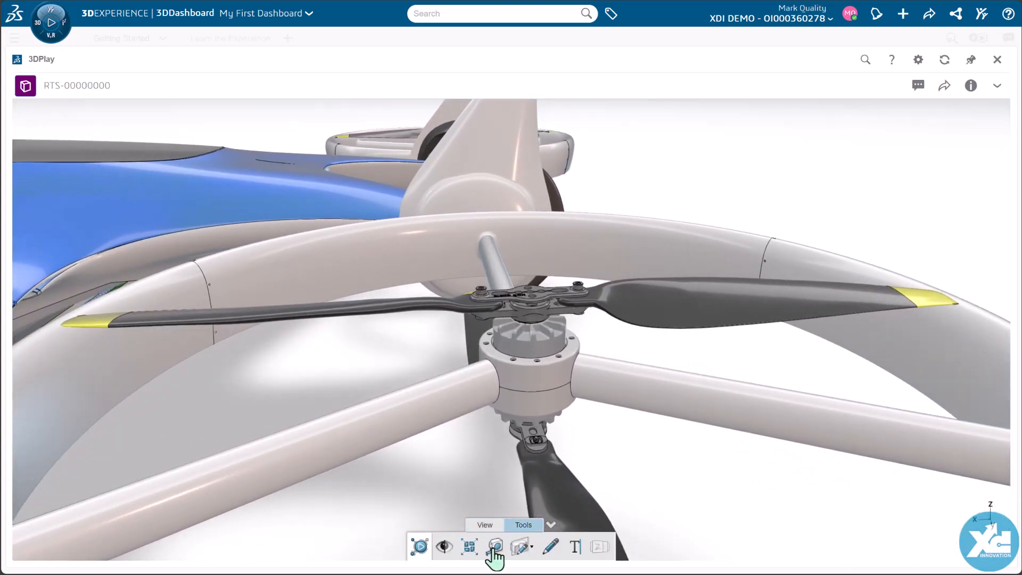
left_click(495, 546)
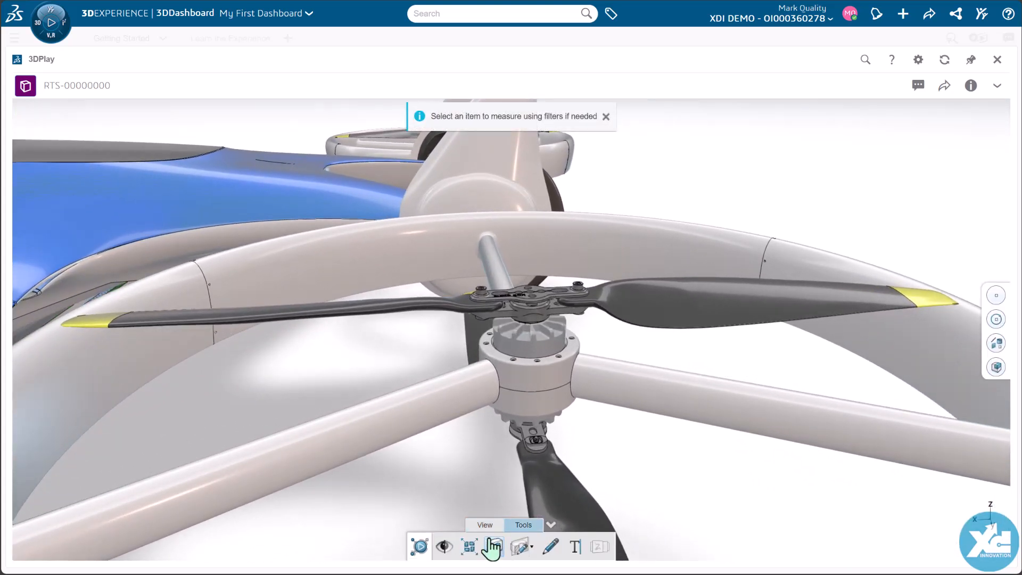
scroll(559, 373, "up", 5)
left_click(570, 335)
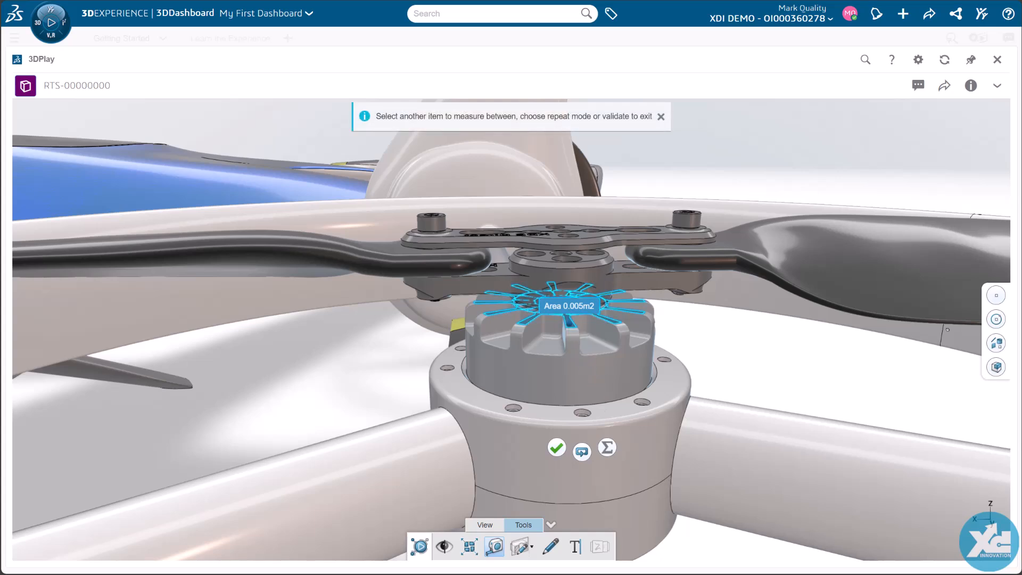
left_click_drag(572, 340, 563, 144)
left_click_drag(453, 503, 491, 489)
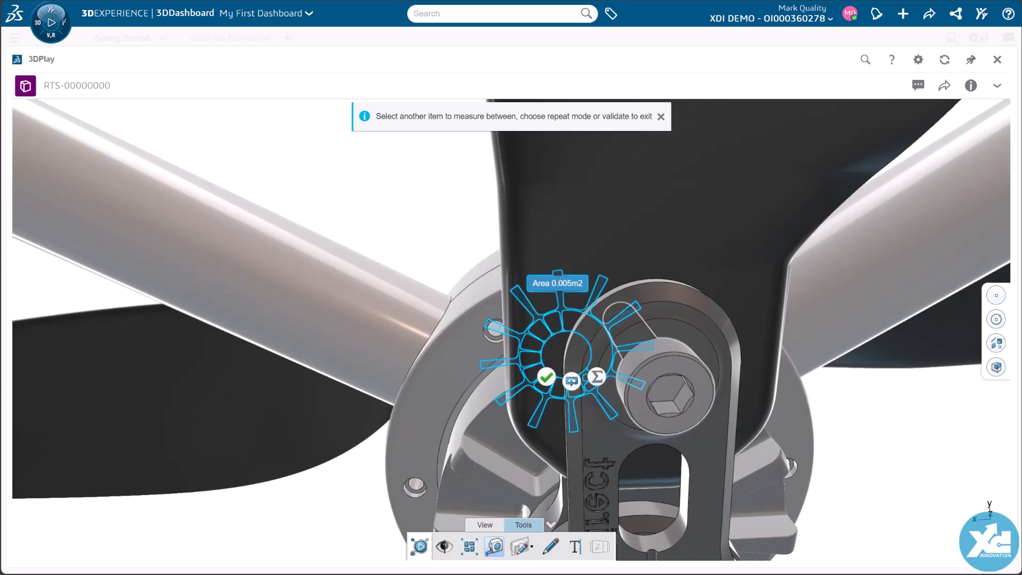
left_click(490, 489)
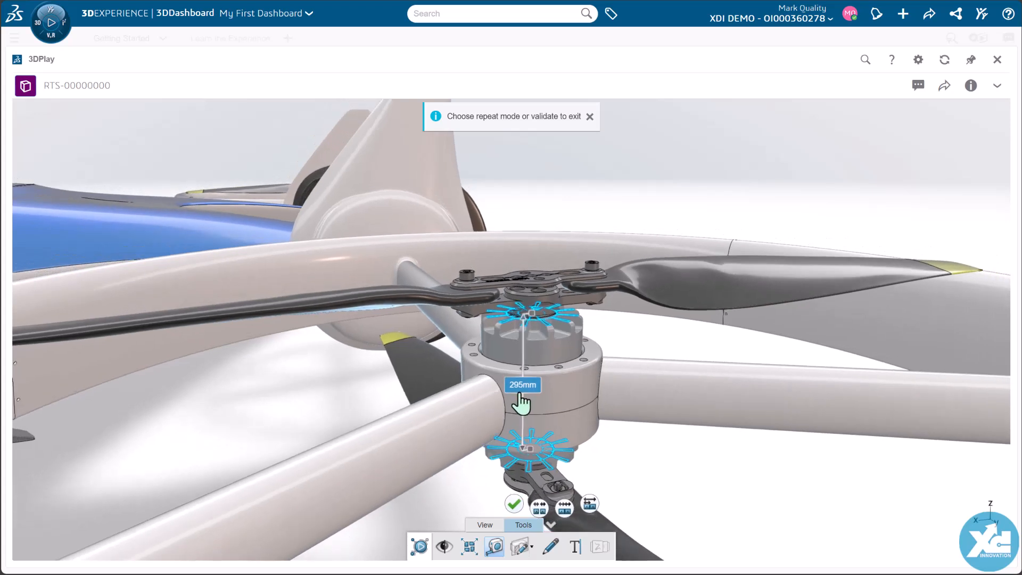
left_click_drag(559, 408, 700, 406)
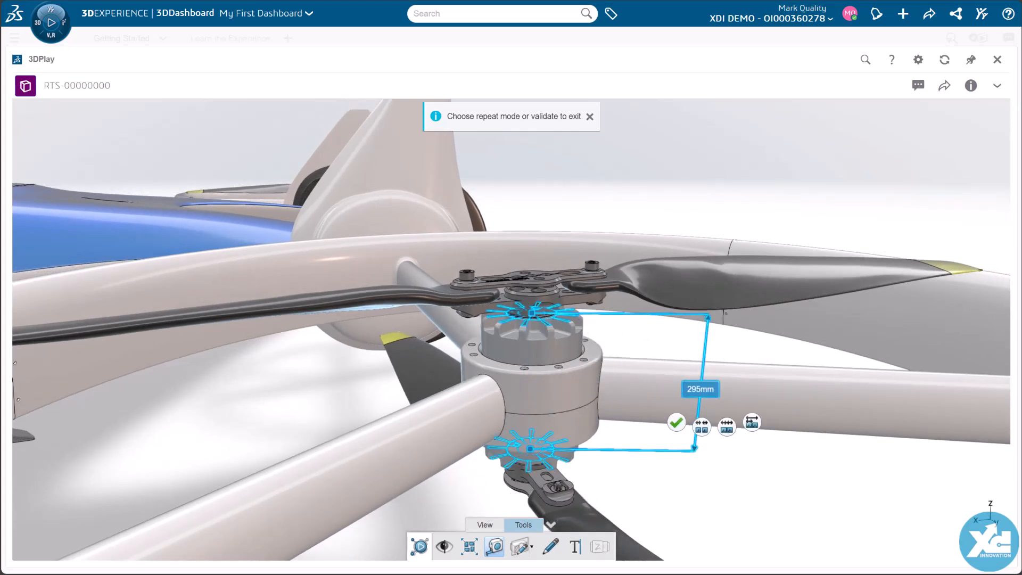
left_click(676, 423)
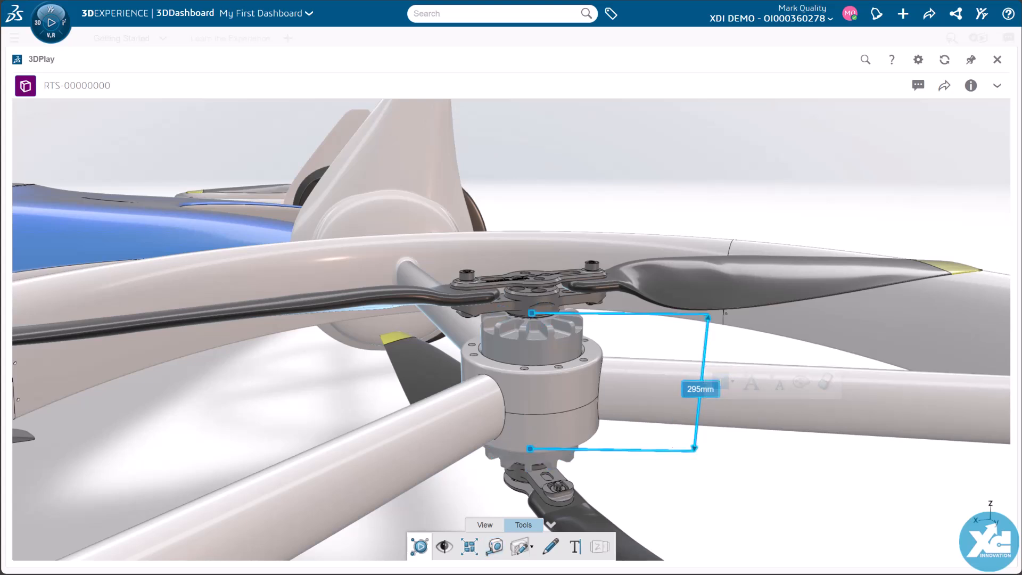
Step: Add the text note "This distance should be 10mm less. Can you verify?" just below the motor height dimension
left_click_drag(639, 453, 602, 392)
left_click(575, 546)
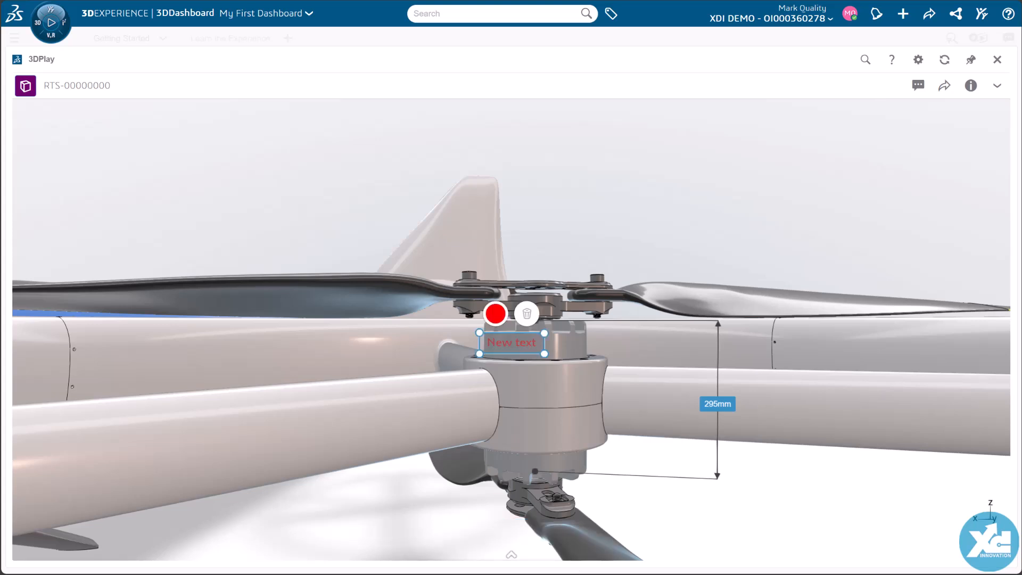
type("This distance should be 10mm less. Can you verify?")
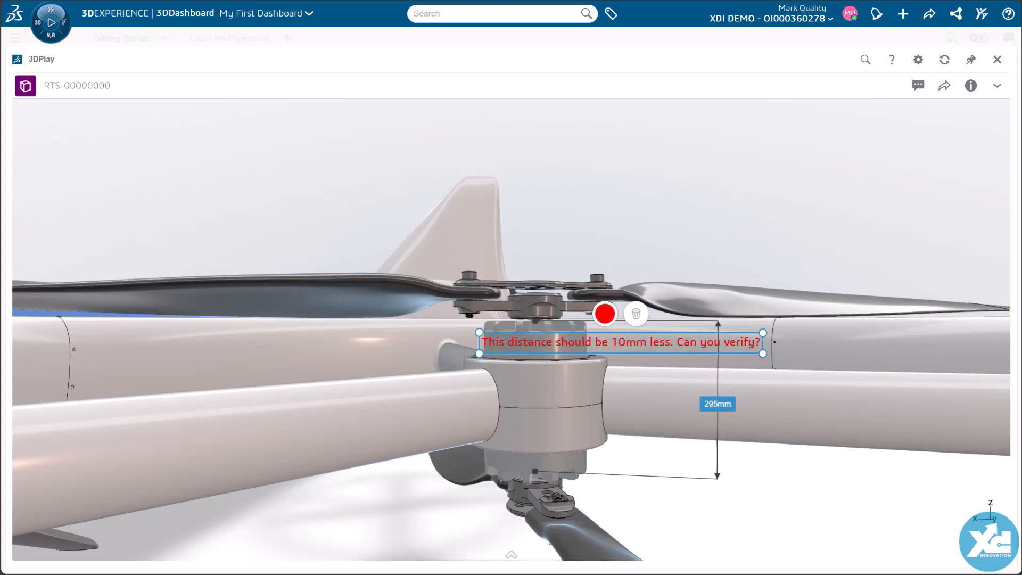
mouse_move(645, 347)
left_mouse_down()
mouse_move(740, 432)
mouse_move(811, 522)
left_mouse_up()
key("Escape")
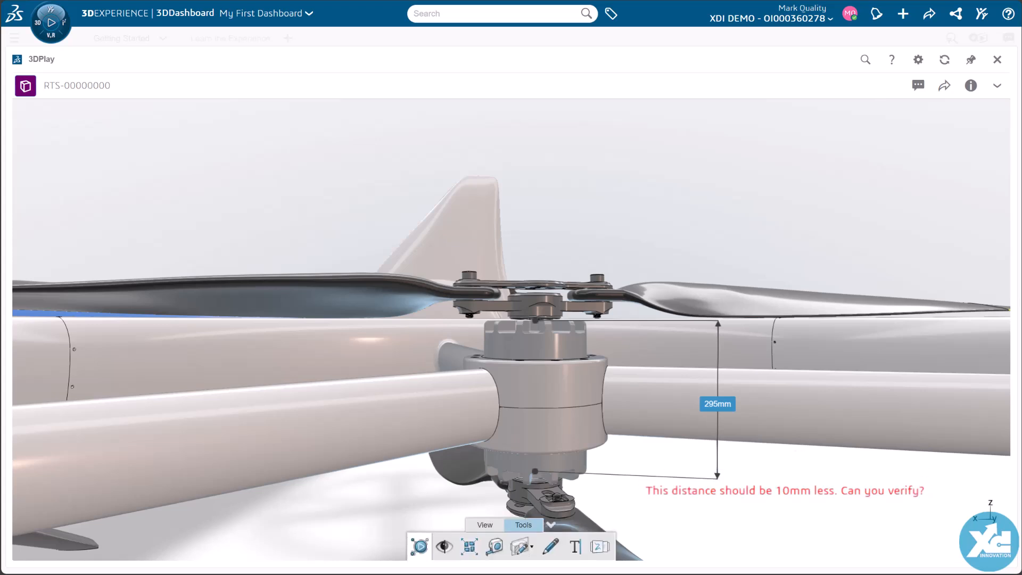
Step: Review the product's information, such as its title, revision, description and maturity state
left_click(971, 86)
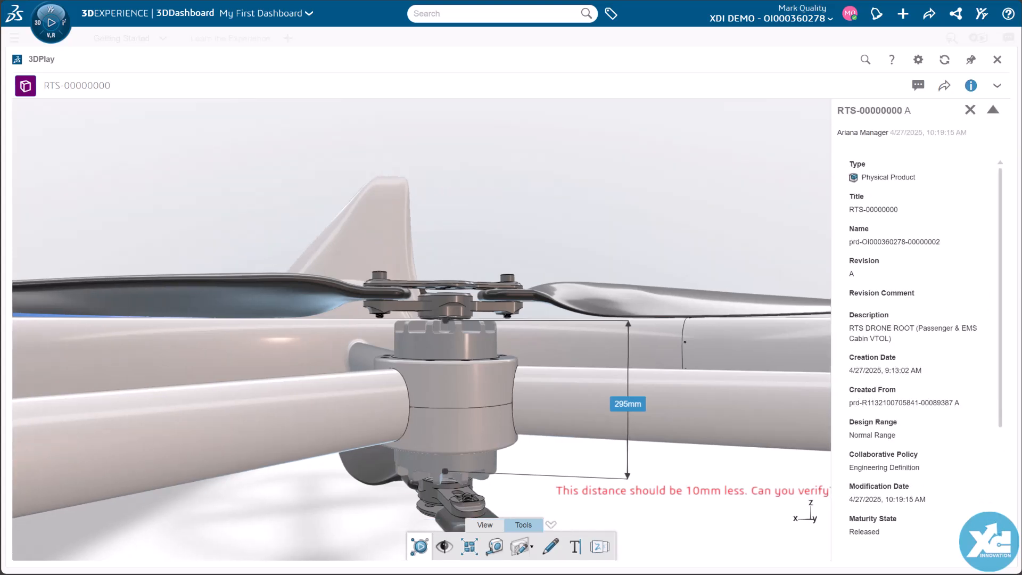
scroll(925, 345, "down", 3)
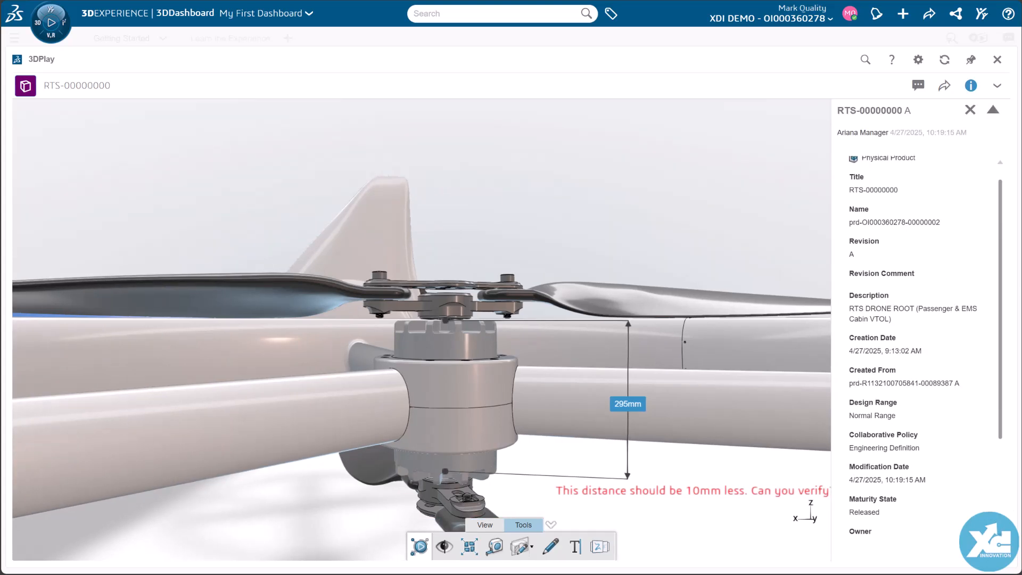
scroll(925, 345, "up", 3)
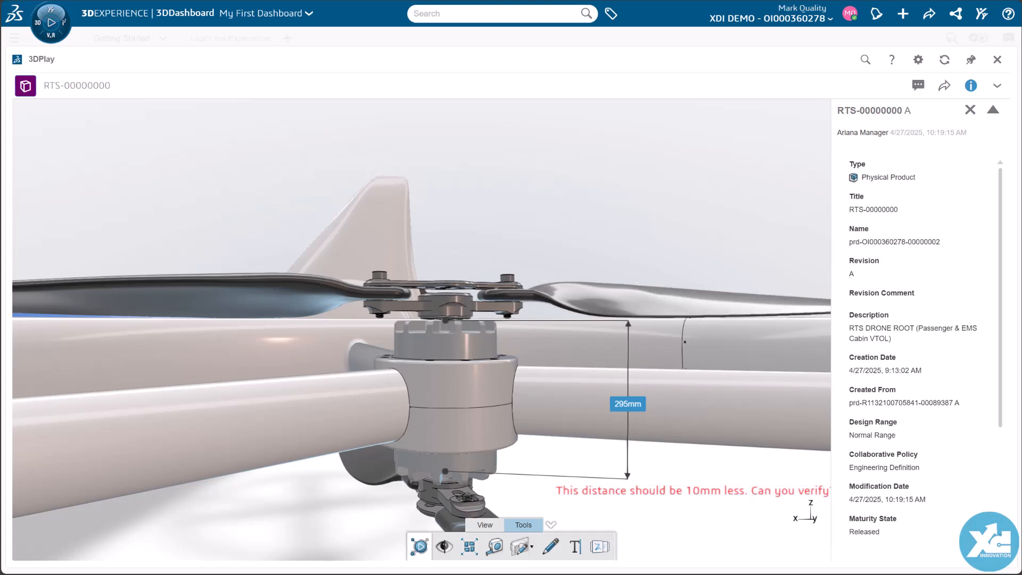
Step: Publish the marked-up view as media to the RTS Project Discussion community, titled "Overall Motor Height - Is it an issue?", and hide the product information
left_click(944, 88)
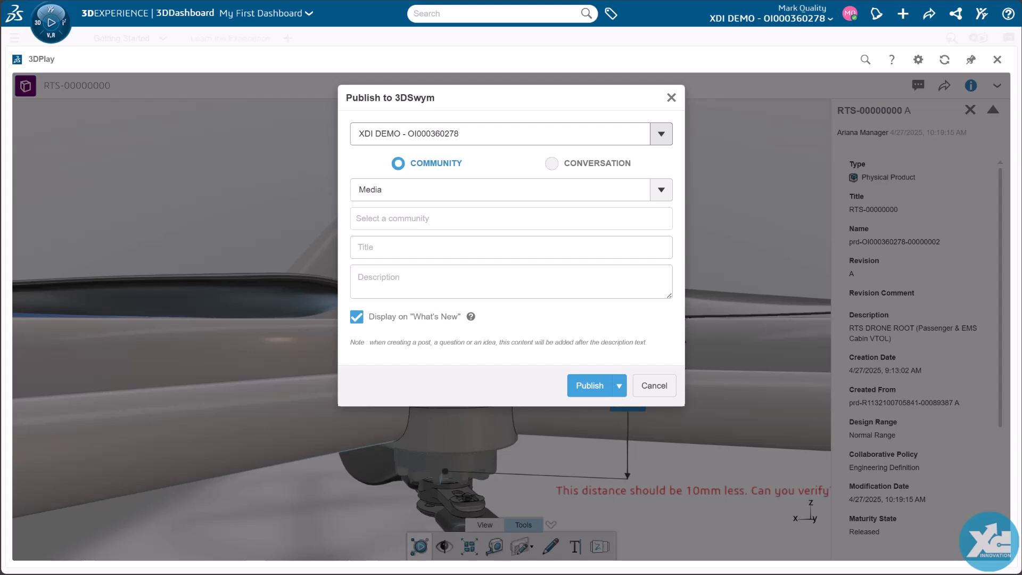
left_click(432, 219)
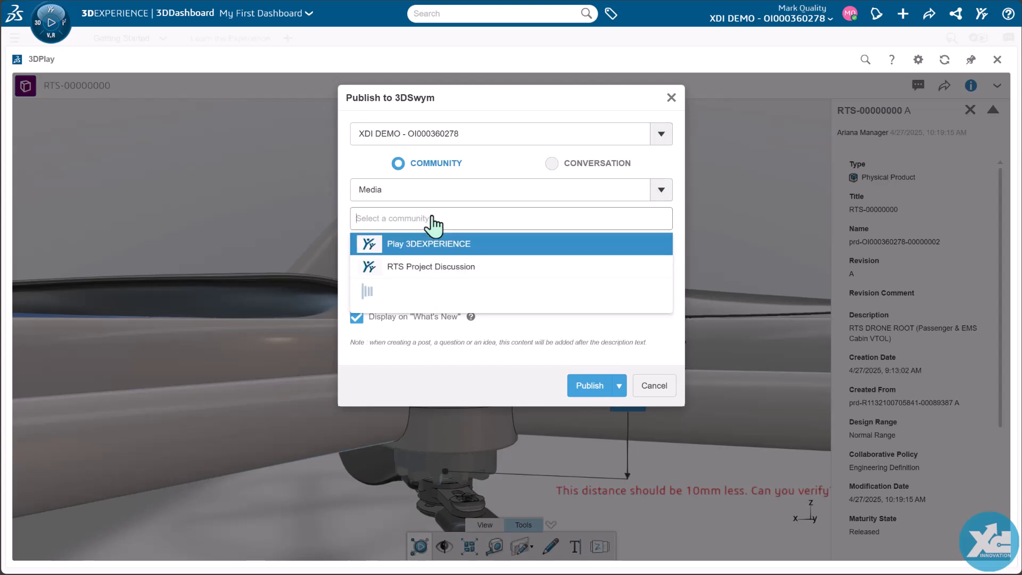
left_click(431, 268)
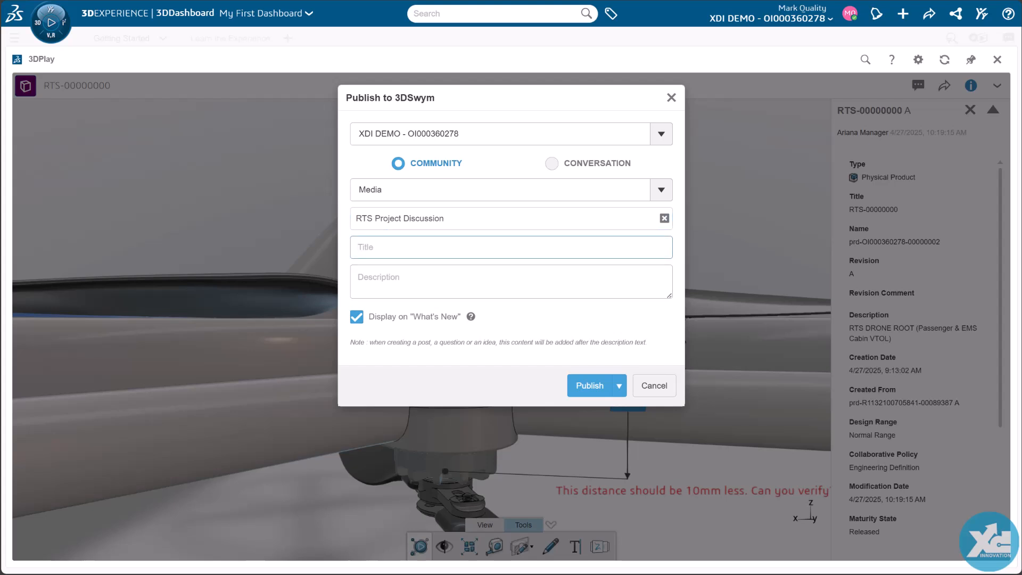
type("Overall Motor Height - Is it an issue?")
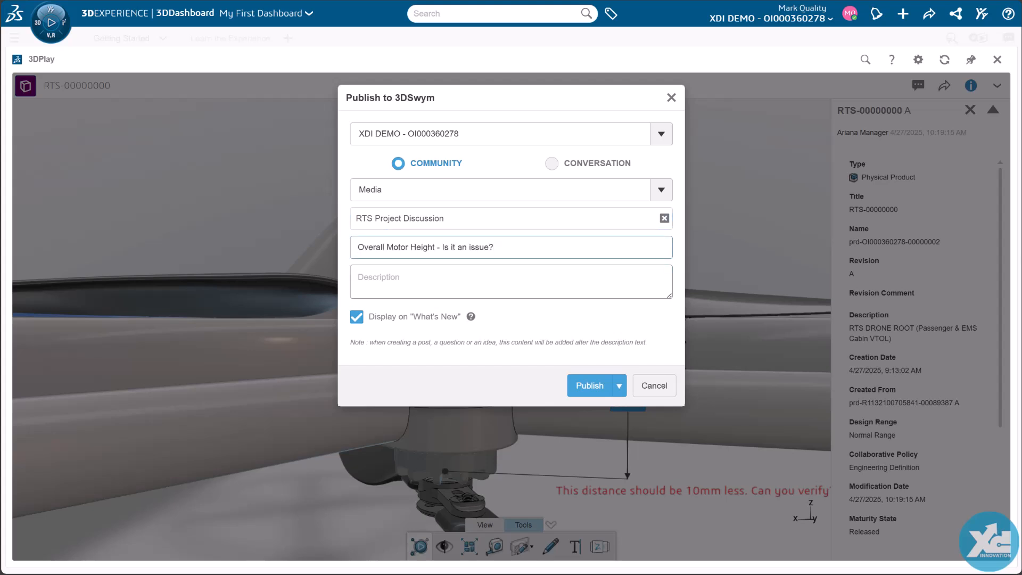
left_click(589, 387)
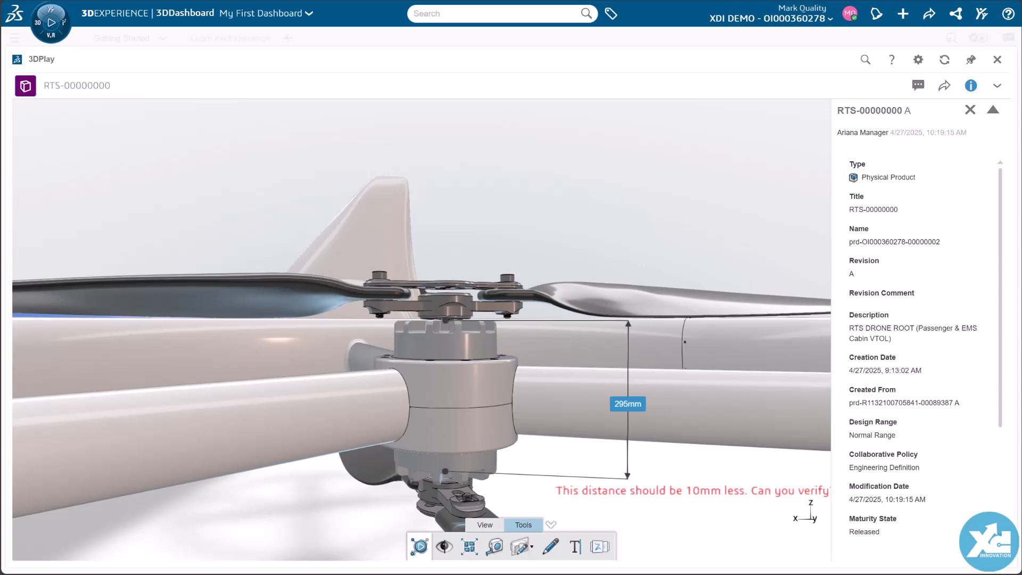
left_click(970, 85)
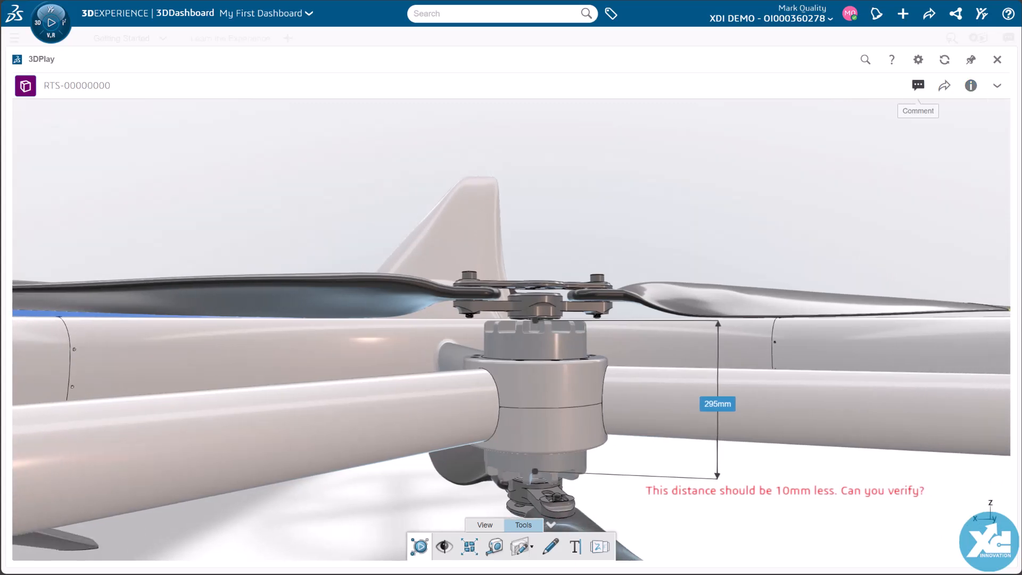
Step: Post a comment on the product with the view image, mentioning the manager and saying "Let's discuss in Swym", and close 3DPlay
left_click(918, 86)
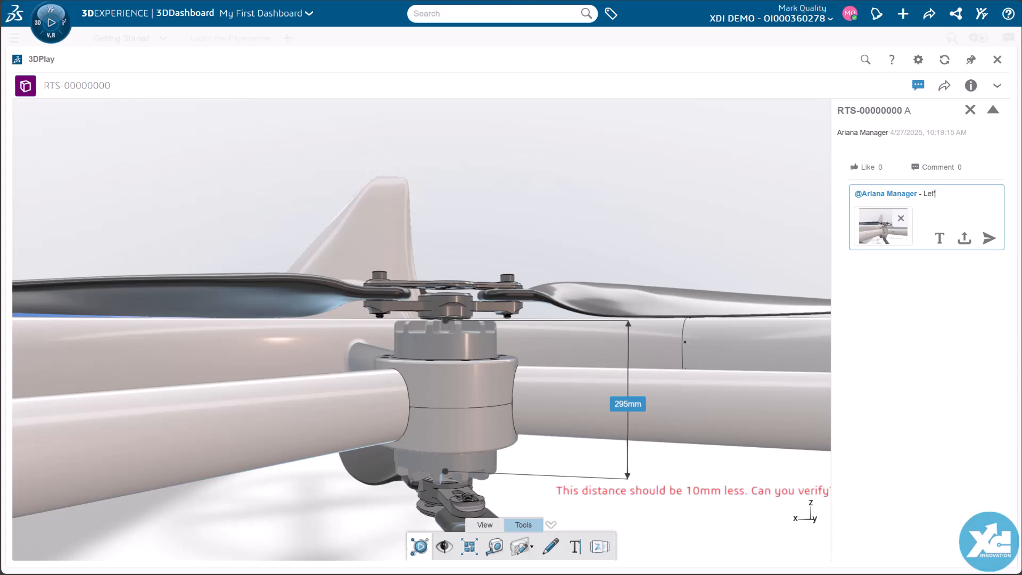
type("'s discuss in Swym")
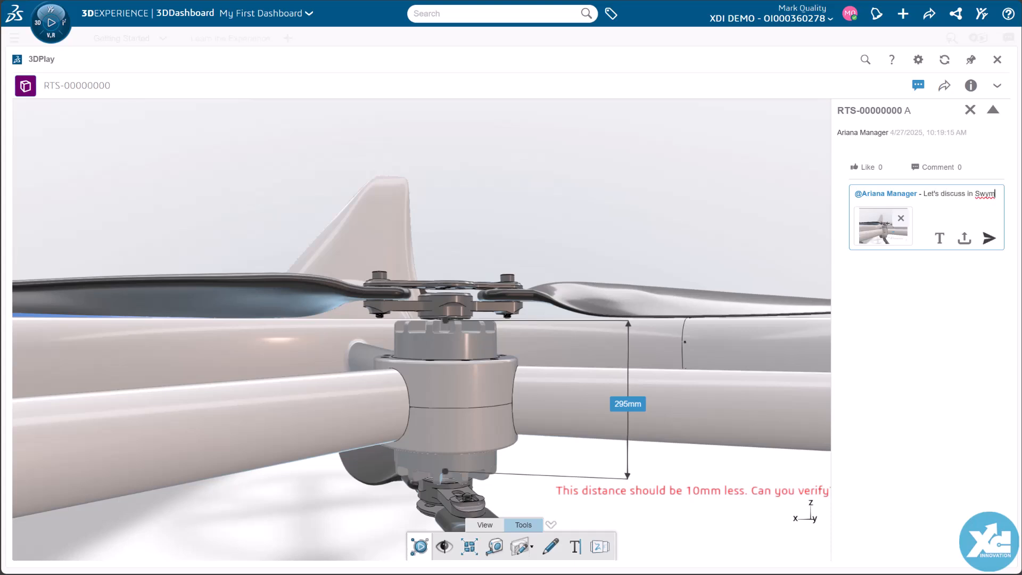
left_click(988, 238)
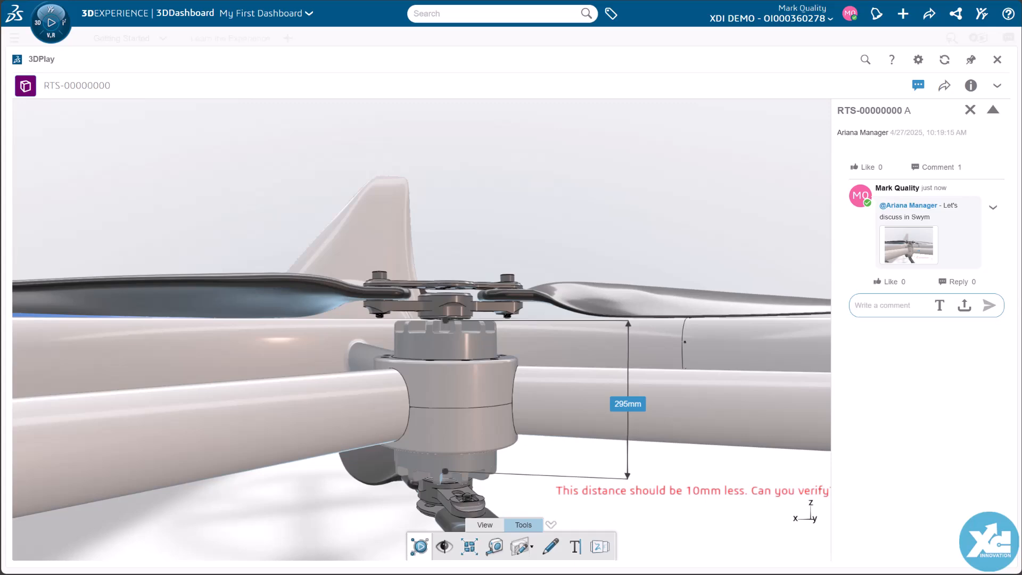
left_click(918, 85)
left_click(996, 60)
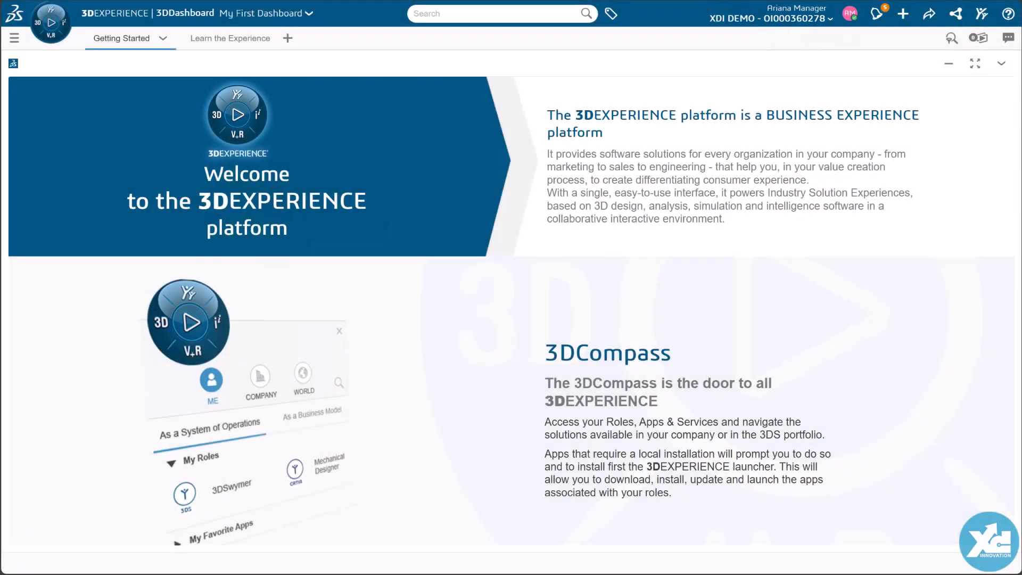
Step: From the manager's account, open the notification about the comment mention on RTS-00000000 and like that comment
left_click(875, 24)
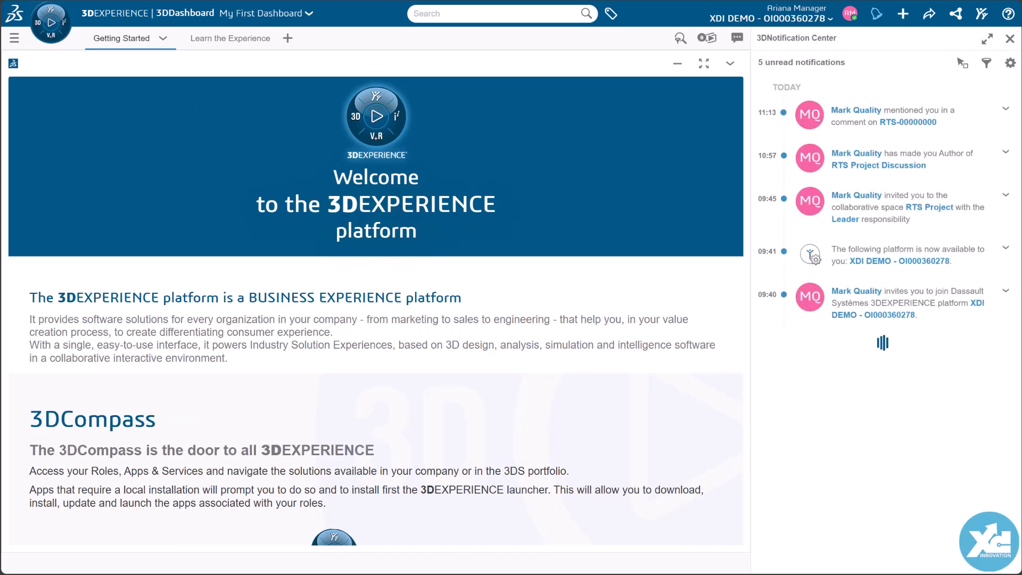
left_click(870, 127)
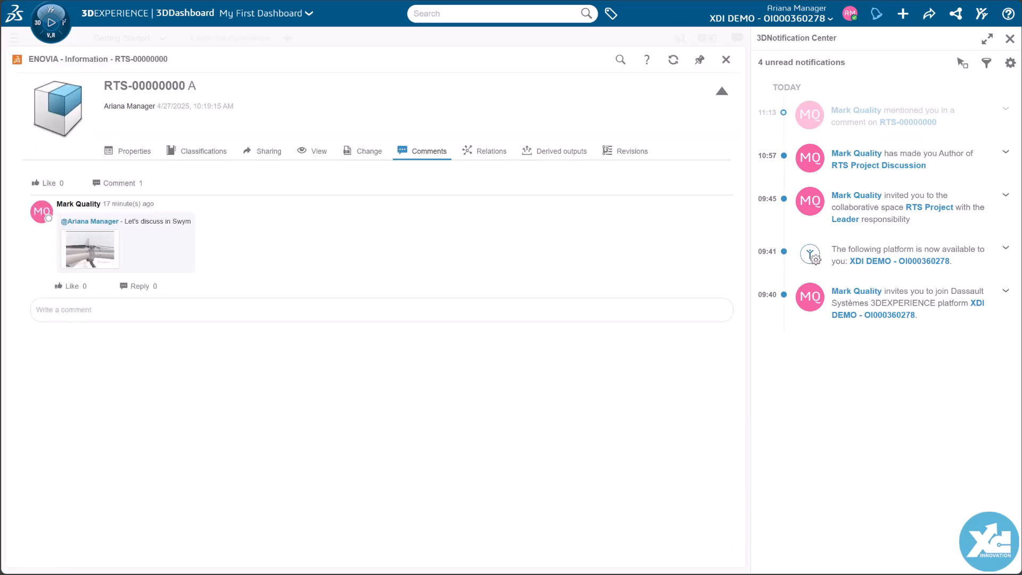
left_click(61, 286)
Step: Open the notification preferences and look through the list of apps that send notifications
left_click(1009, 63)
left_click(934, 193)
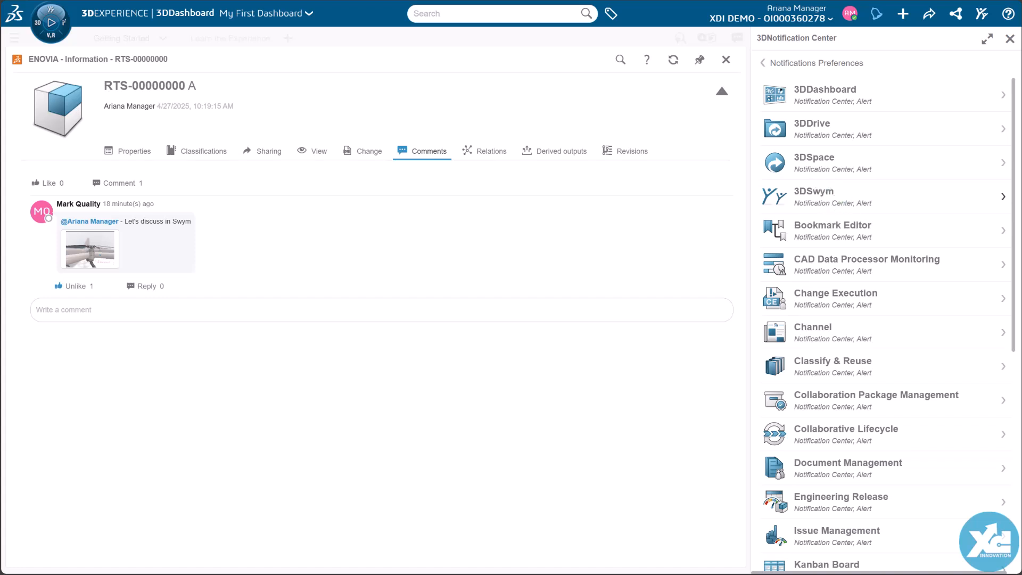
scroll(905, 195, "down", 5)
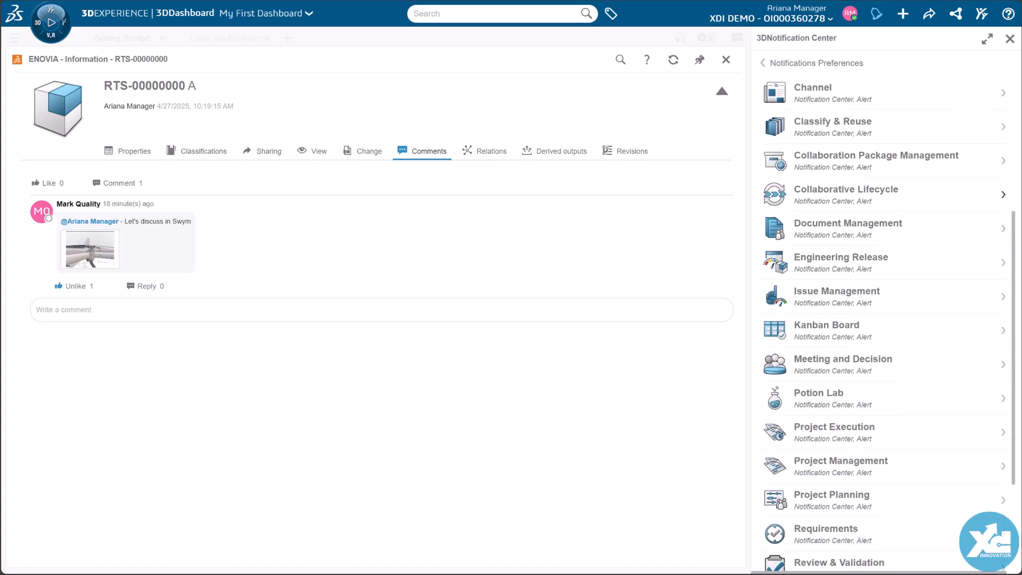
Step: Enable mail notifications for 3DSwym in the notification preferences and return to the notification list
scroll(1003, 199, "down", 3)
scroll(1004, 200, "up", 7)
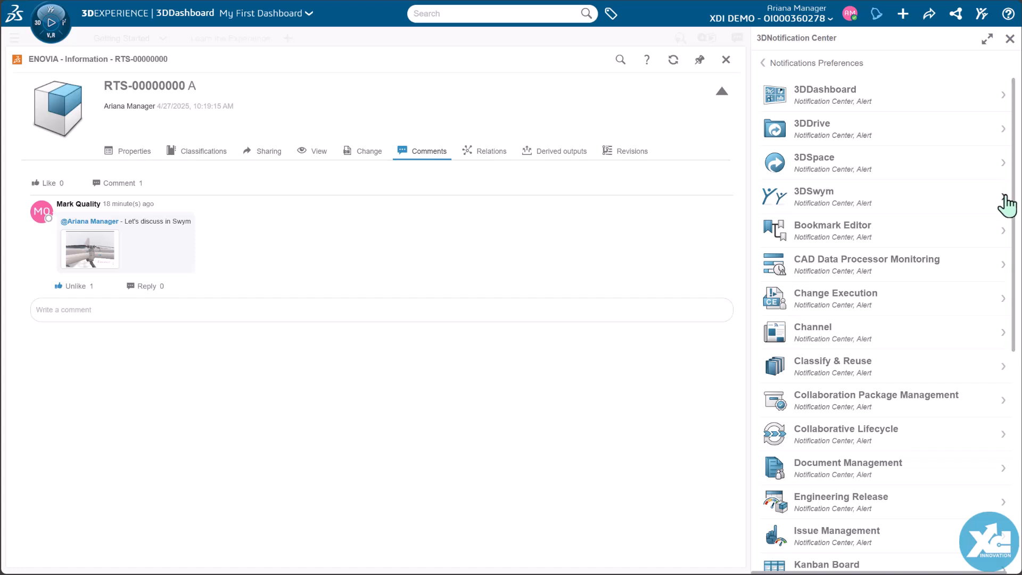
left_click(1004, 201)
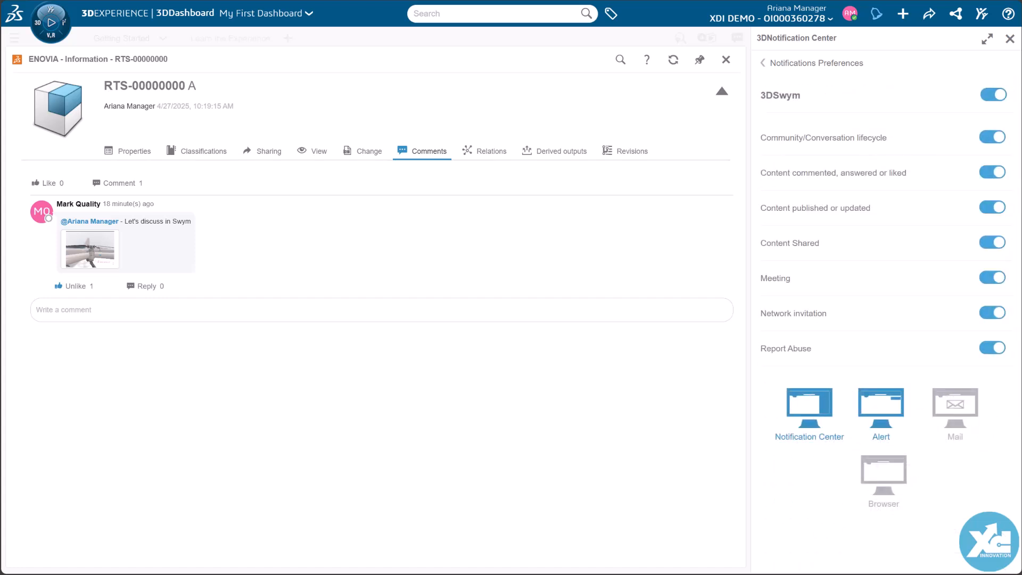
left_click(939, 418)
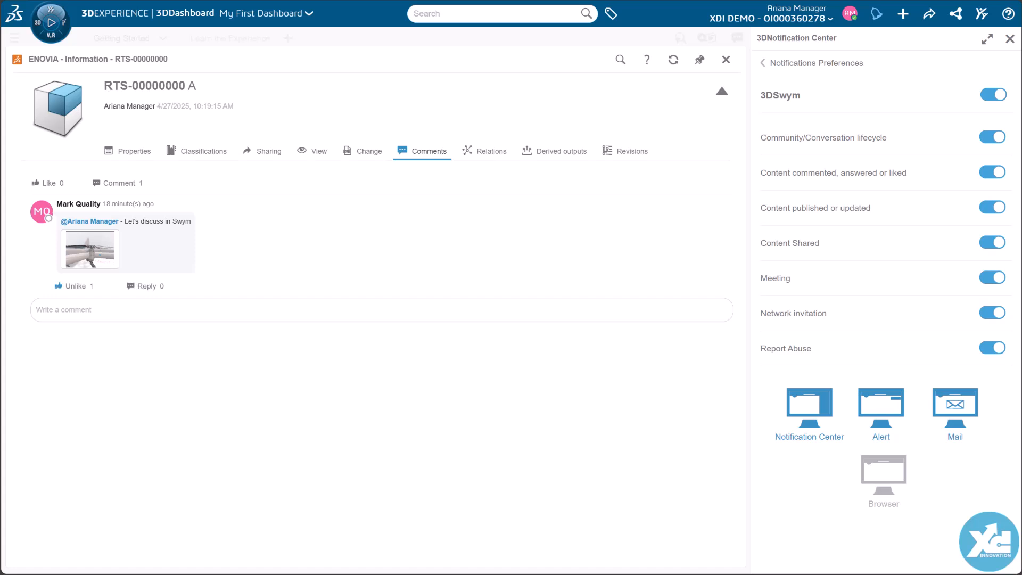
left_click(763, 63)
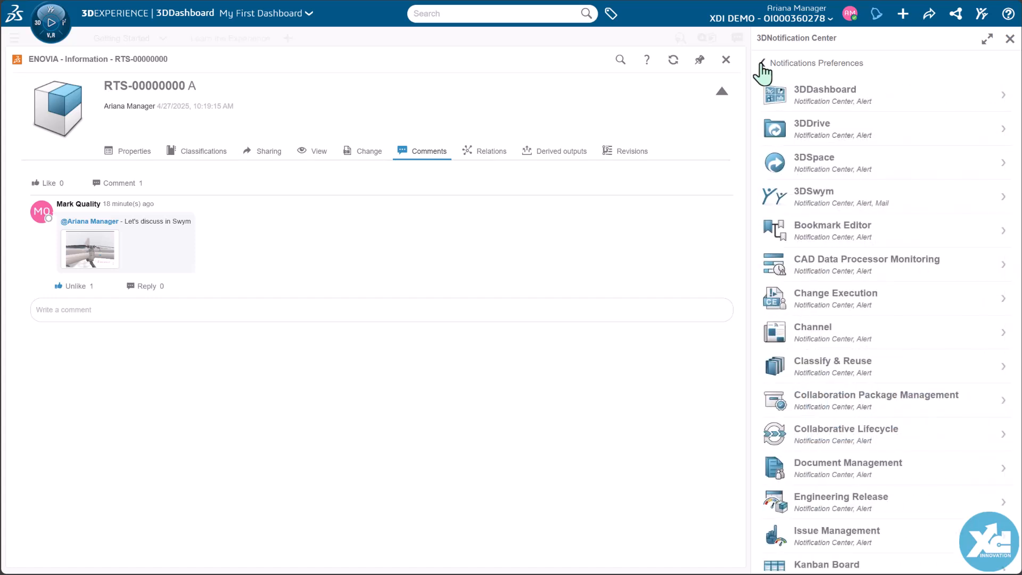
left_click(763, 63)
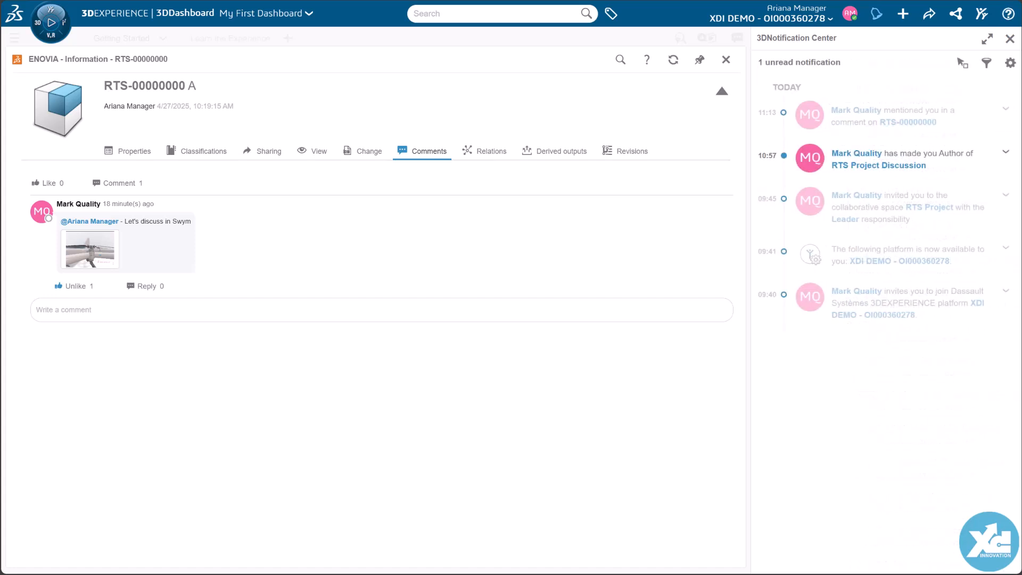
Step: Open the RTS Project Discussion community and examine its "Overall Motor Height - Is it an issue?" image at full size
left_click(859, 178)
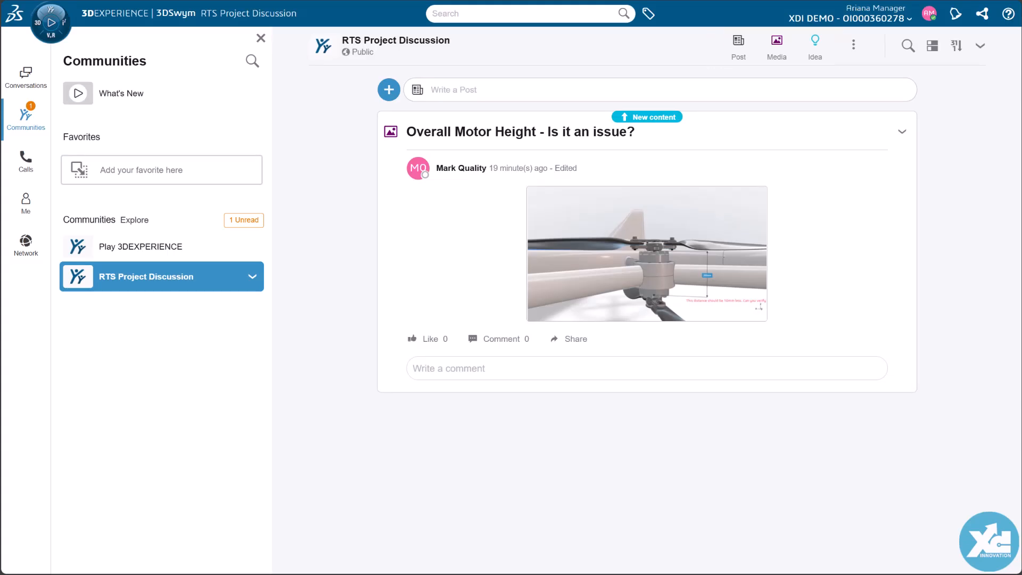
left_click(652, 285)
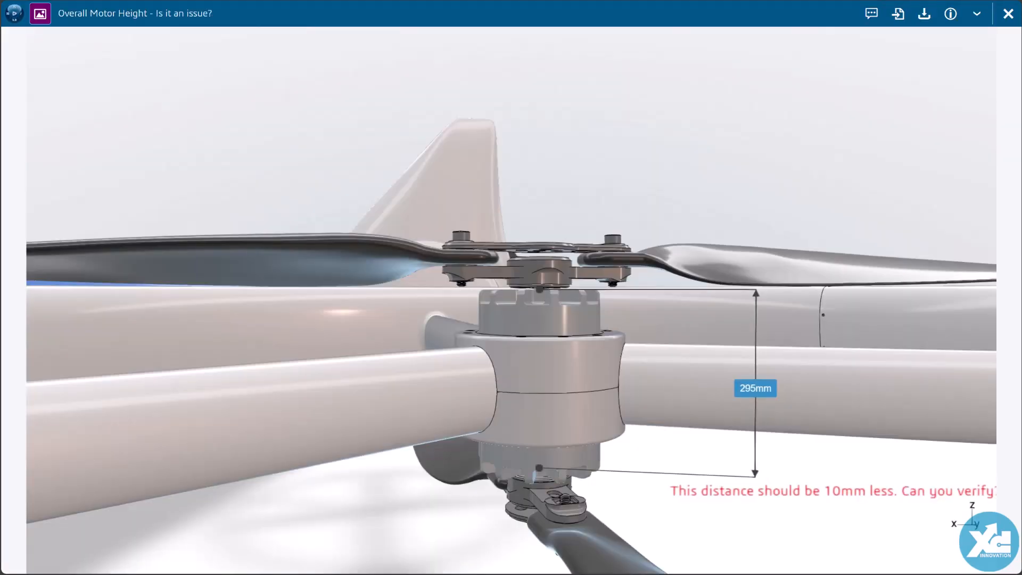
left_click(1007, 13)
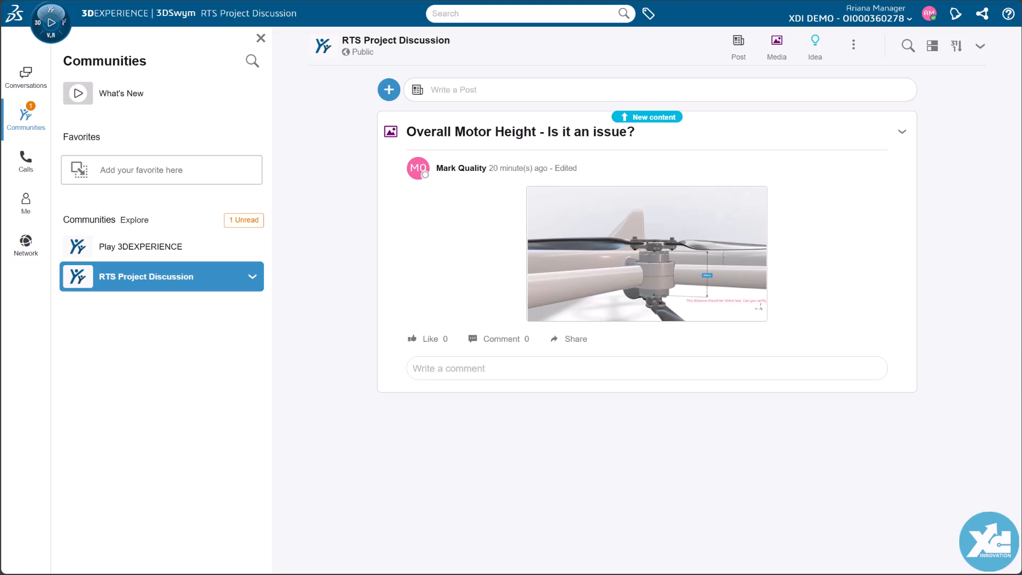
Step: Comment "Okay, looks like we missed this in the initial concept release.", mention the engineer, and add "Can you take a closer look and provide more feedback?"
left_click(462, 368)
type("O")
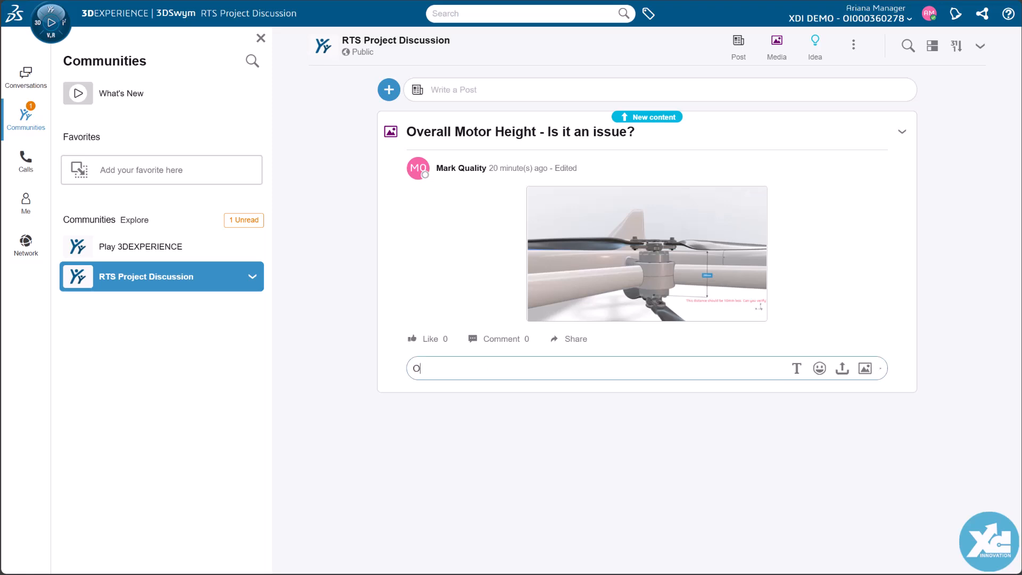
type("kay, looks like we missed this in the initial concept release.  ")
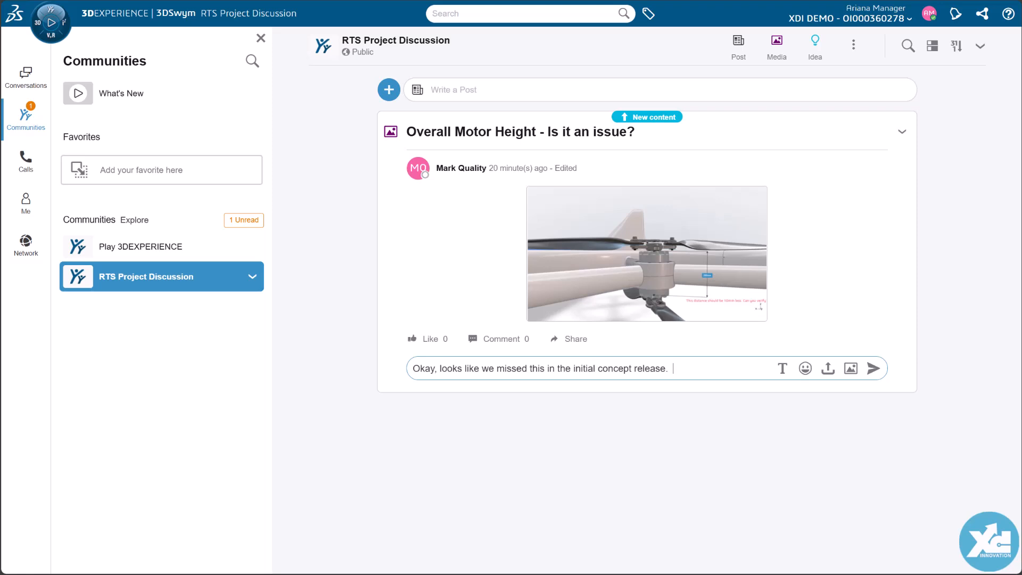
type("@sam")
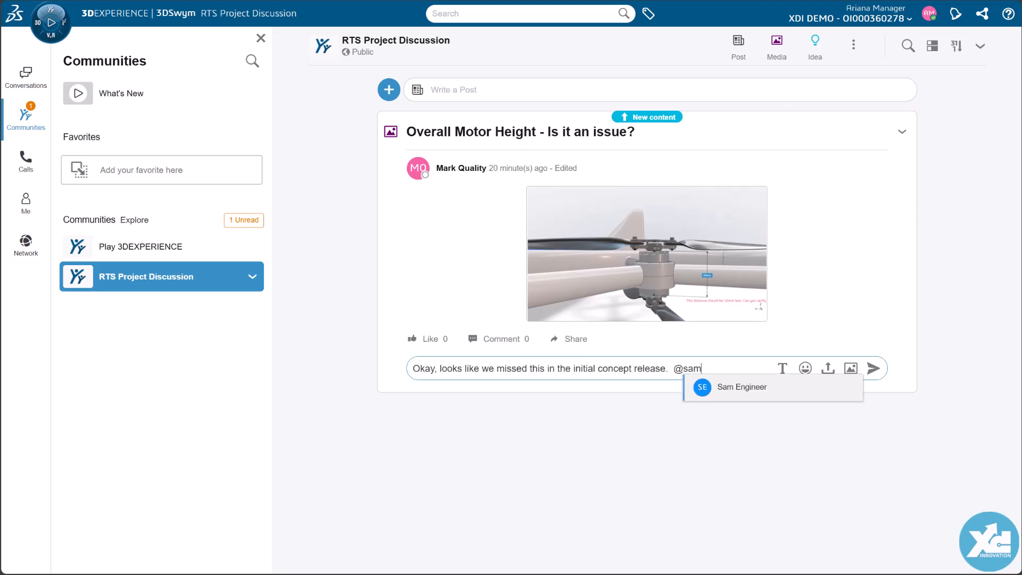
left_click(741, 402)
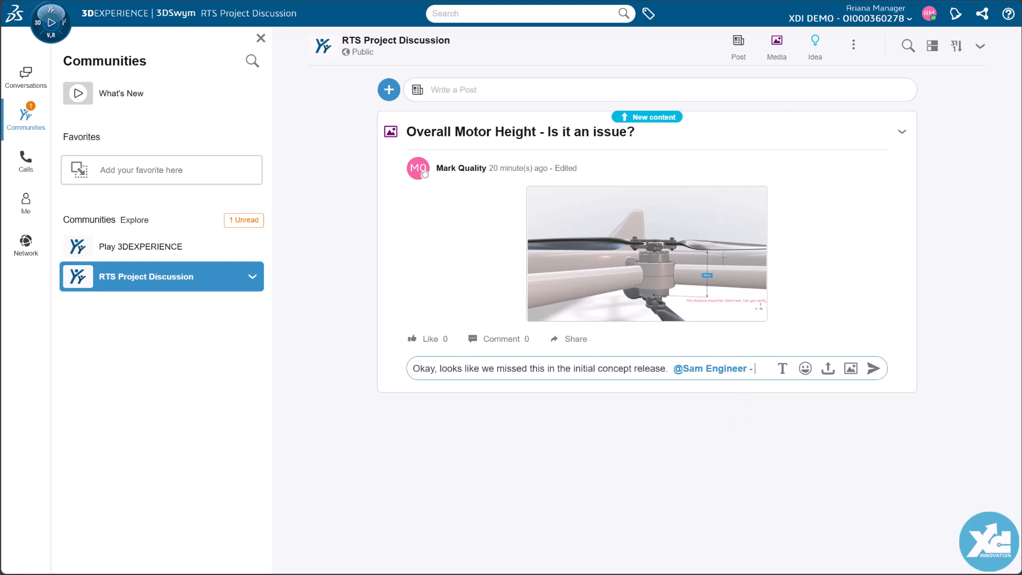
type("- Can you take a closer look and provide more feedback?")
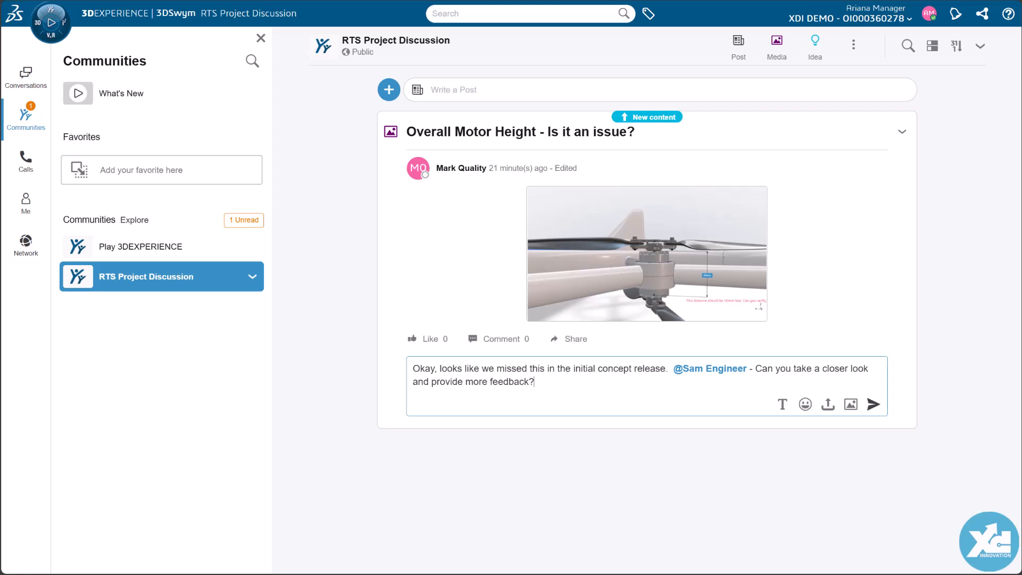
left_click(873, 406)
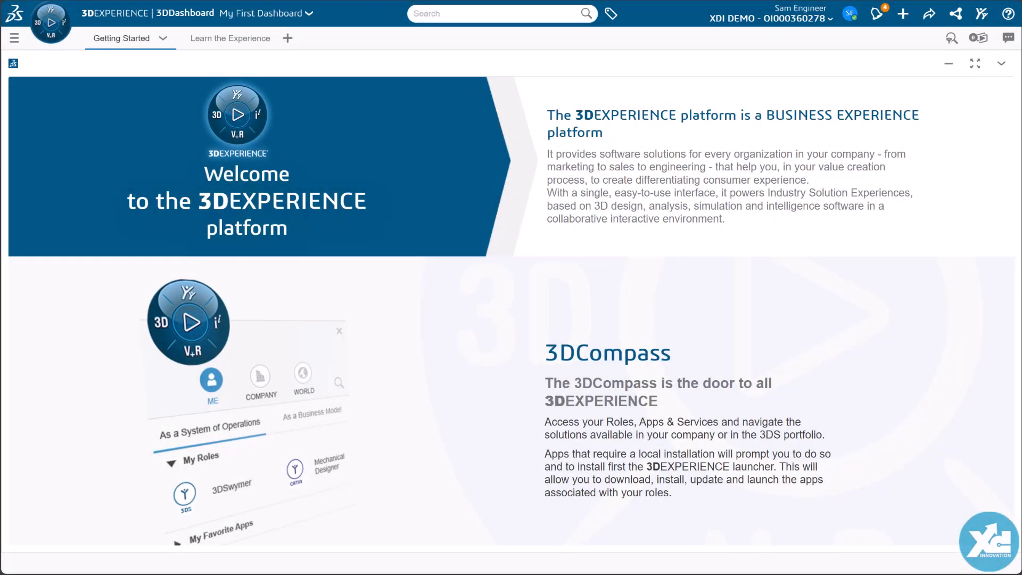
Step: From the engineer's account, open the comment mention notification for "Overall Motor Height - Is it an issue?", like the manager's comment, and close the media
left_click(877, 14)
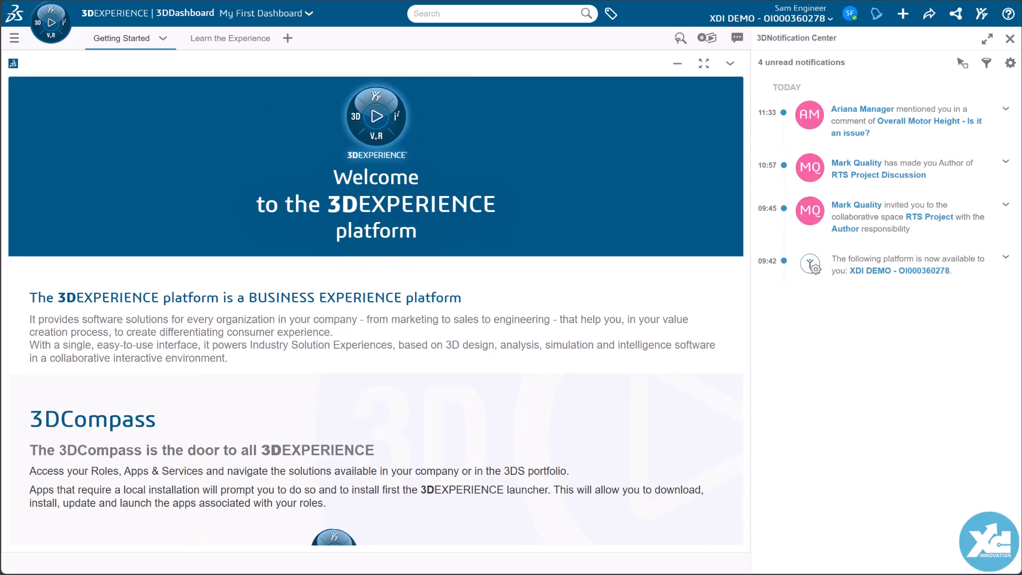
left_click(905, 139)
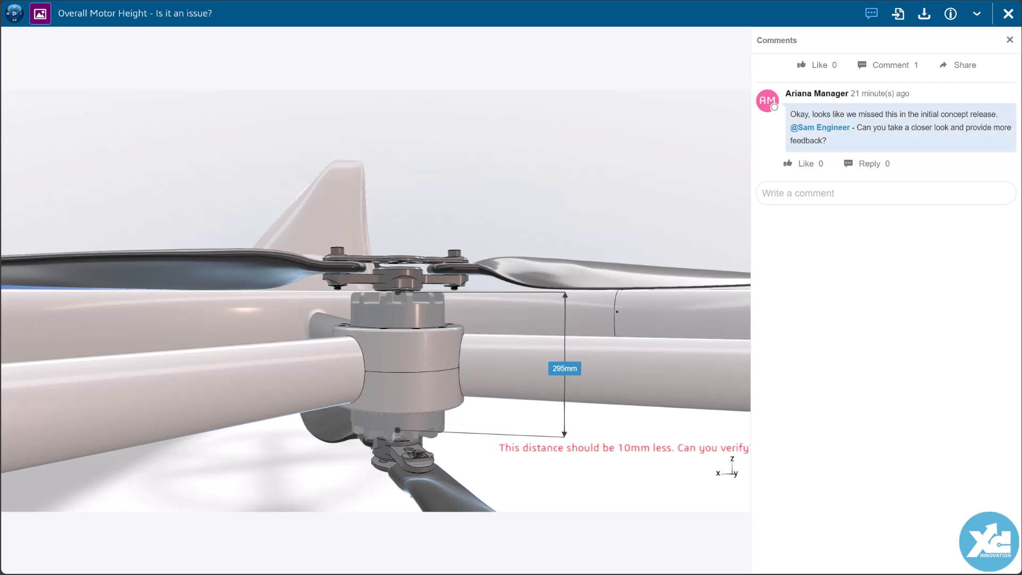
left_click(803, 165)
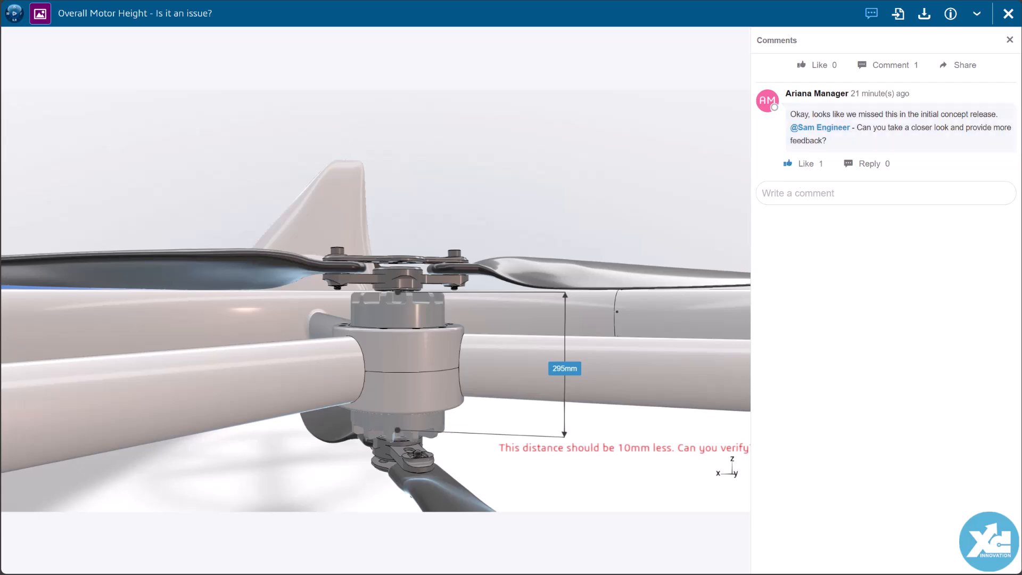
left_click(1009, 40)
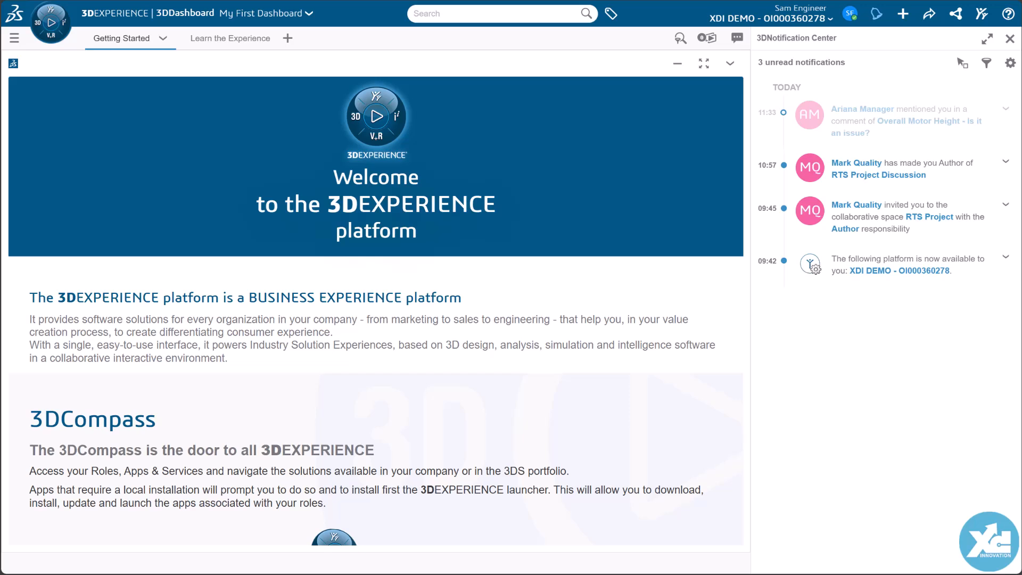
Step: Mark all notifications as read and close the notification center
left_click(1011, 63)
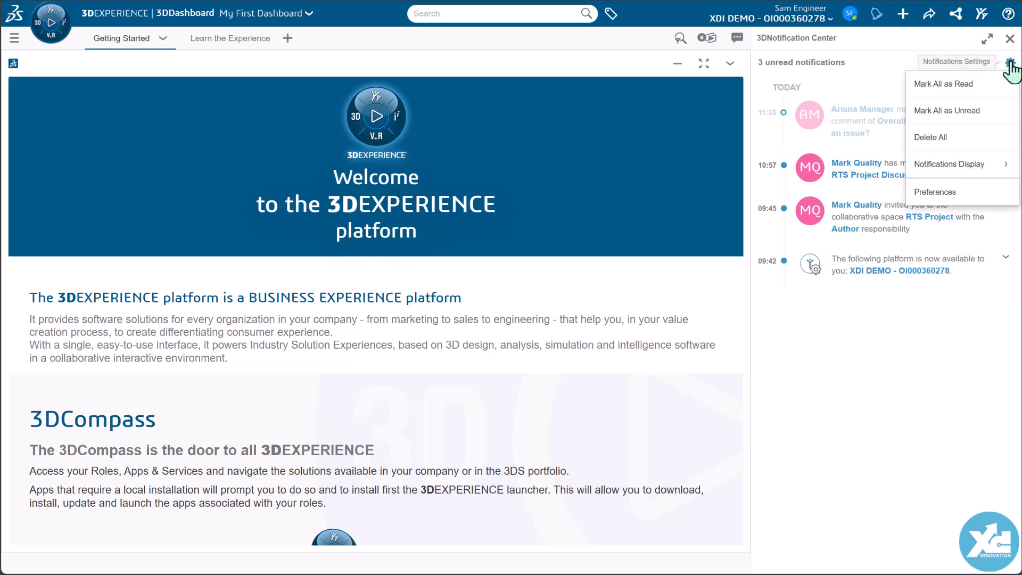
left_click(961, 84)
left_click(1010, 38)
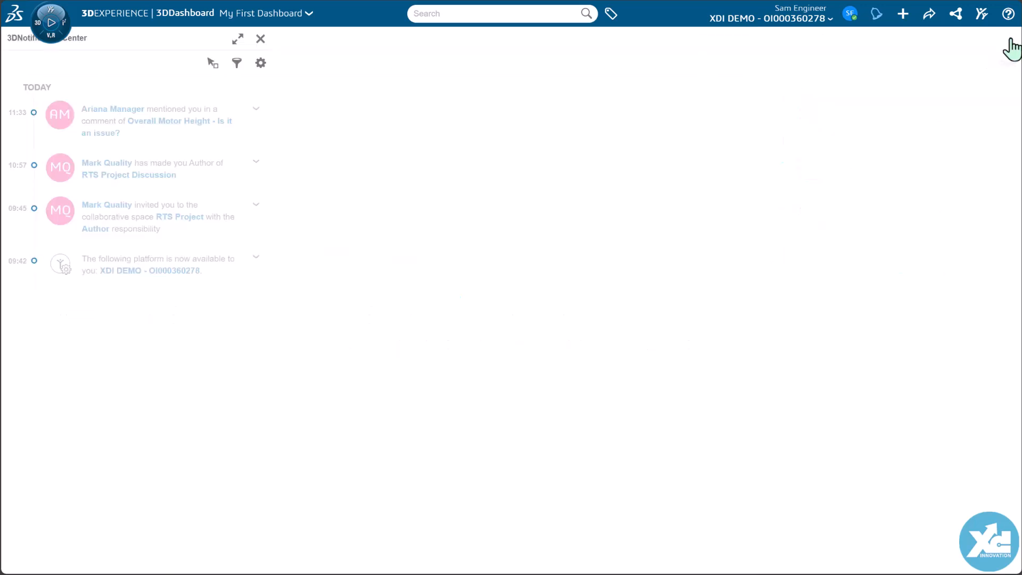
Step: Search for "prd" and open the physical product RTS-00000000 in 3D Navigate
type("prd")
key("Return")
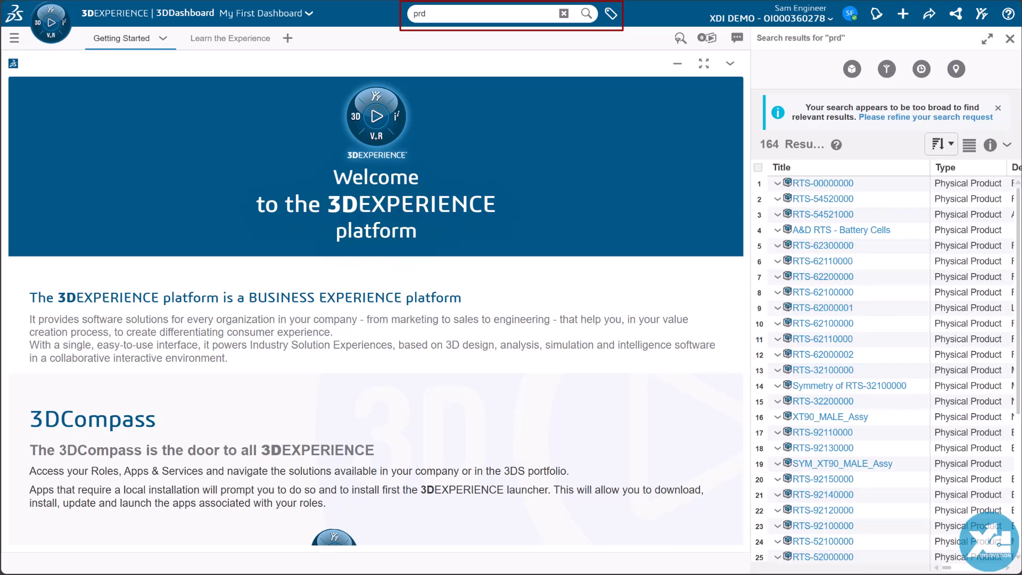
left_click(758, 183)
left_click(51, 22)
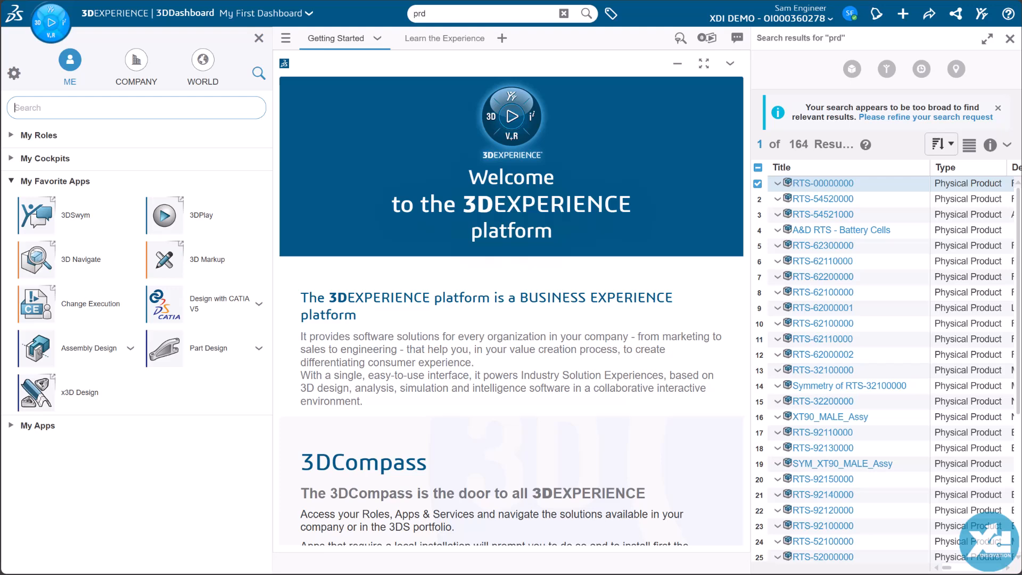
left_click(40, 261)
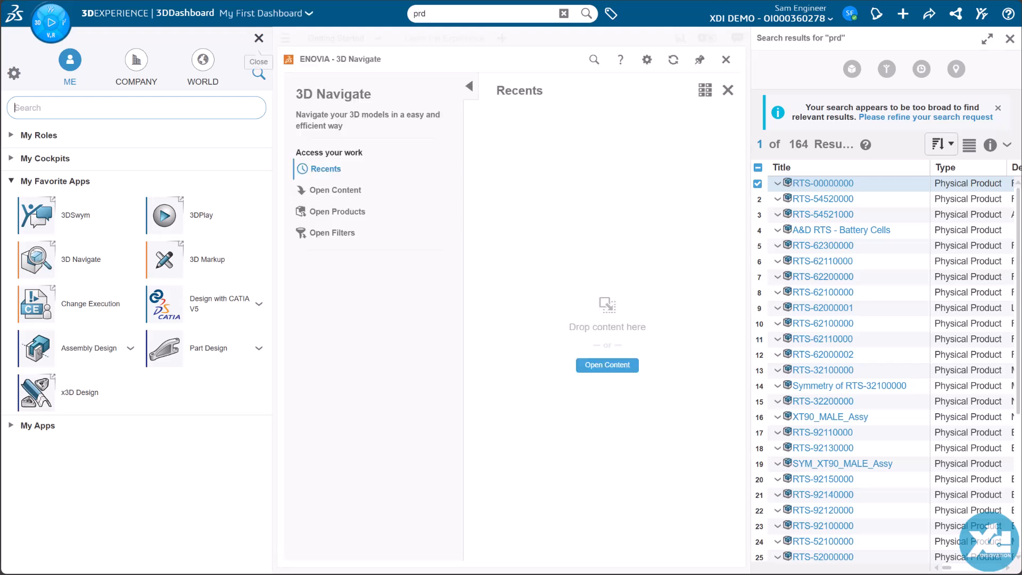
left_click(259, 38)
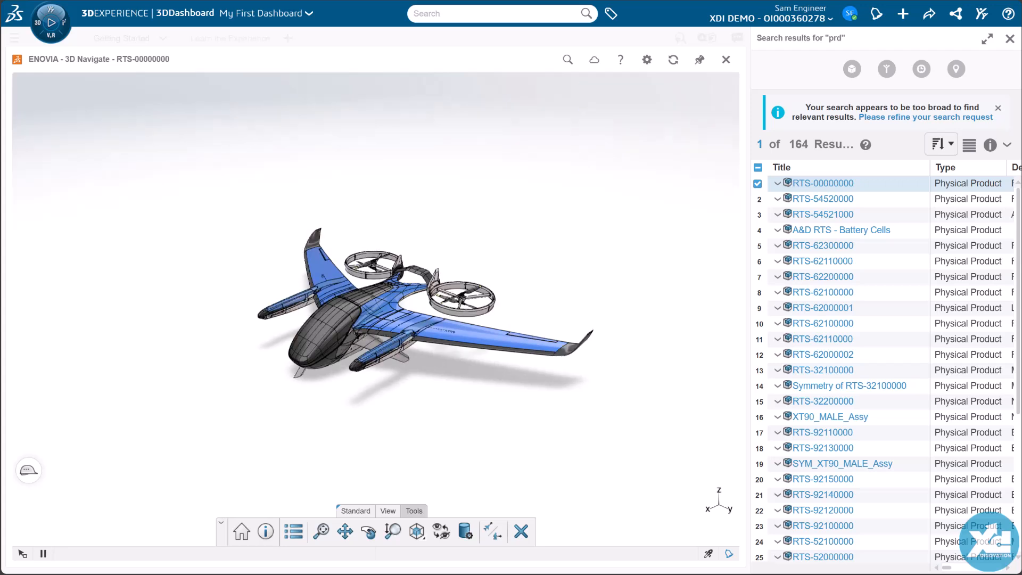
Step: Select the motor housing at the near rotor's hub and raise the selection level to the complete rotor assembly RTS-62000001
scroll(376, 309, "up", 5)
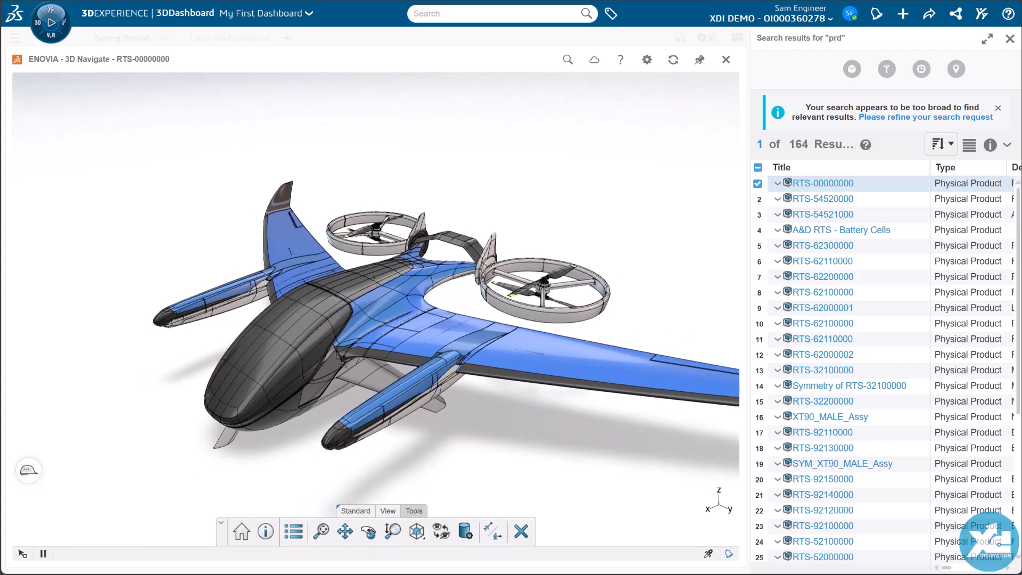
middle_click_drag(405, 309, 298, 320)
scroll(583, 341, "up", 10)
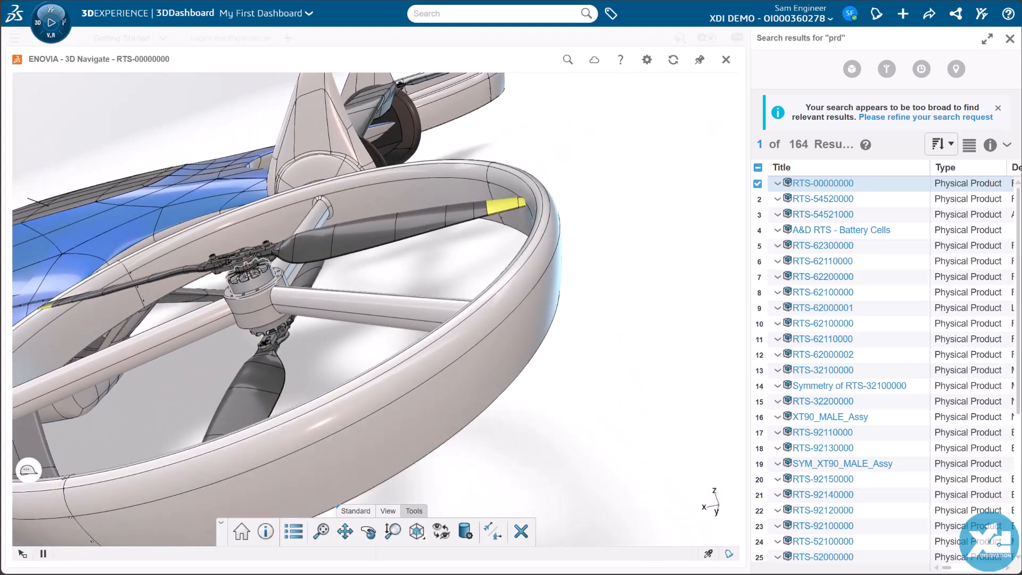
middle_click(256, 280)
middle_click_drag(256, 280, 306, 312)
scroll(306, 312, "up", 3)
scroll(272, 270, "up", 2)
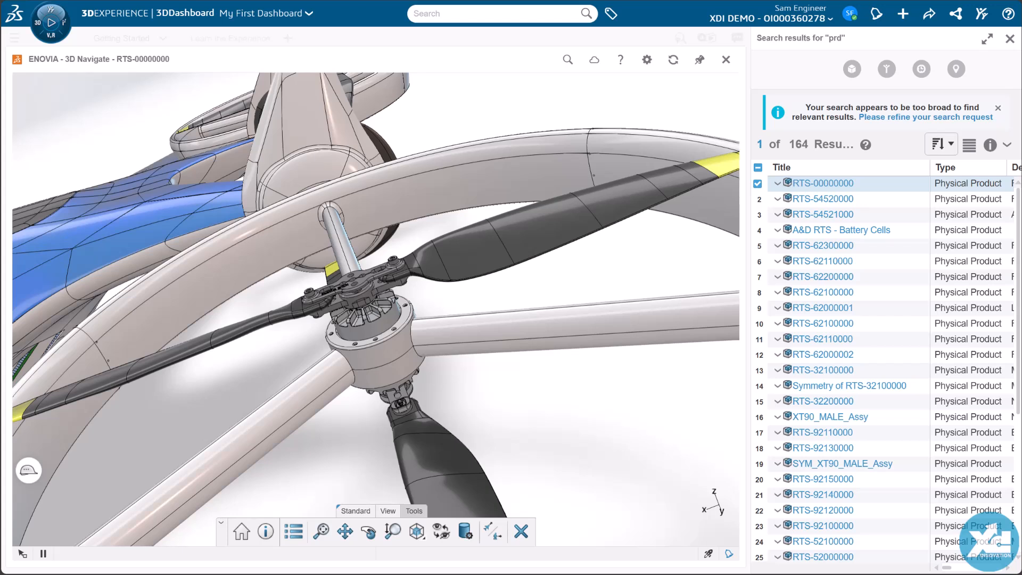
left_click(386, 363)
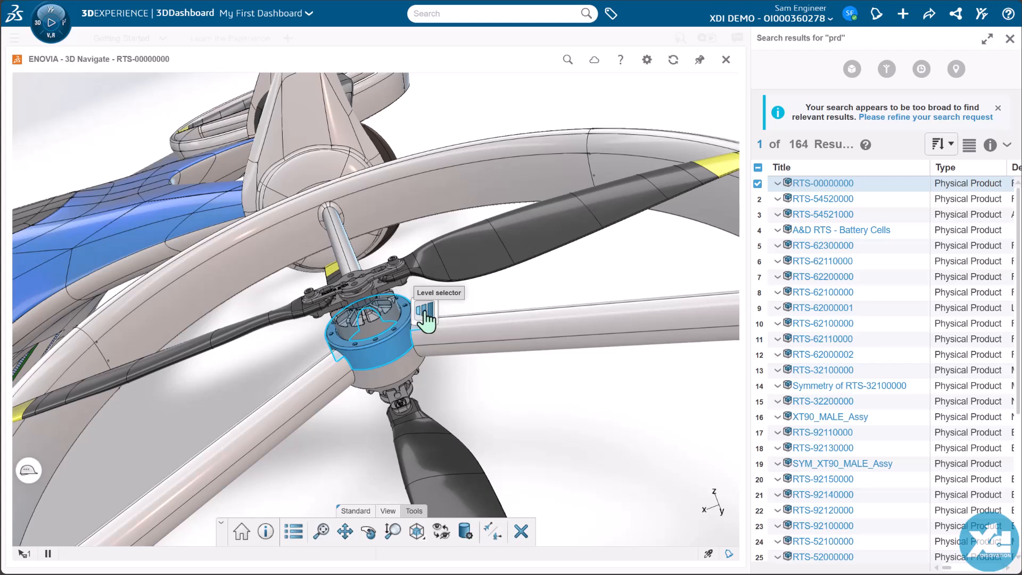
left_click(425, 314)
left_click(448, 323)
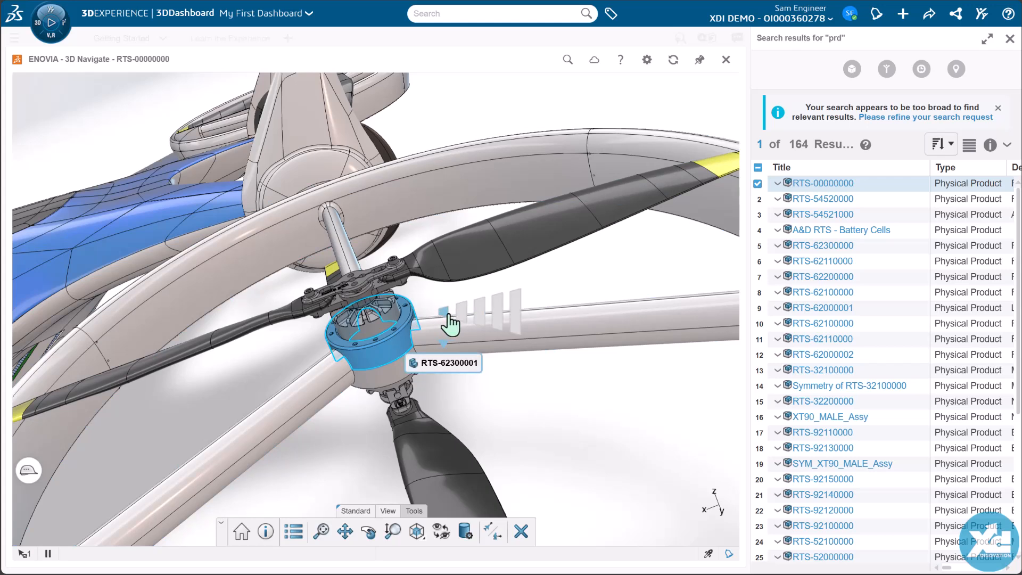
left_click(457, 321)
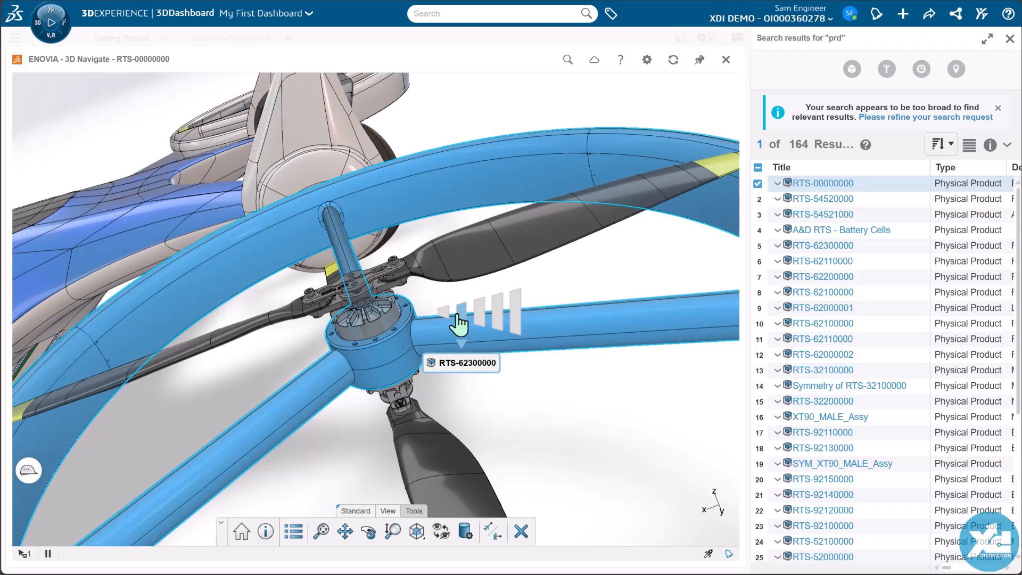
left_click(495, 321)
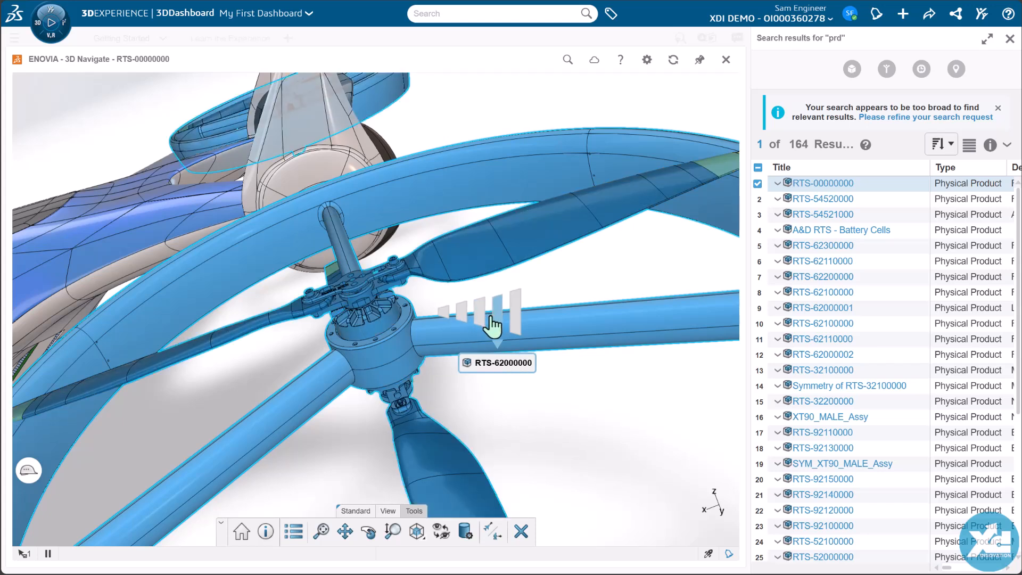
left_click(480, 321)
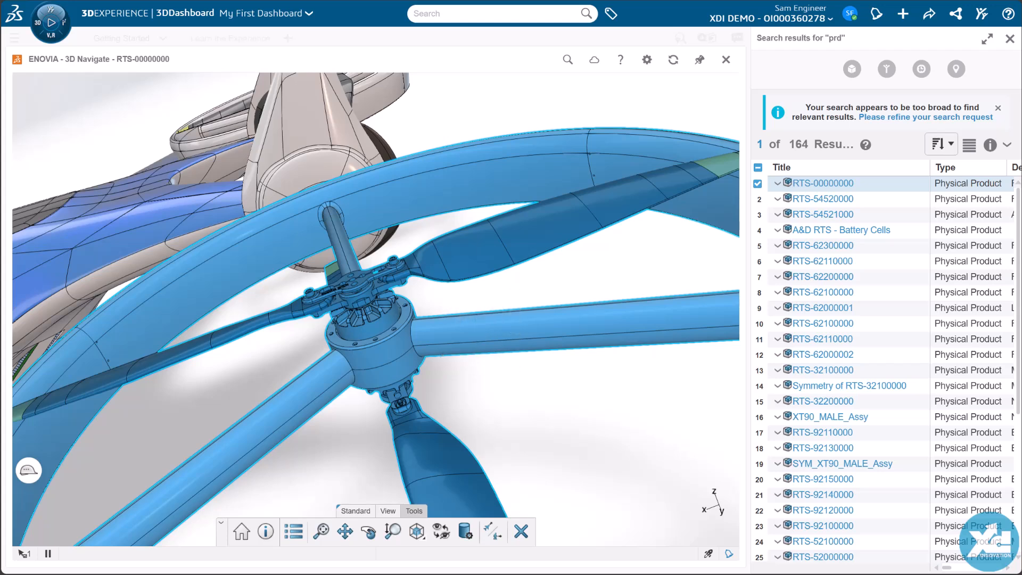
Step: Open the information of the selected rotor assembly and display its relations
middle_click_drag(415, 325, 506, 298)
scroll(388, 309, "up", 2)
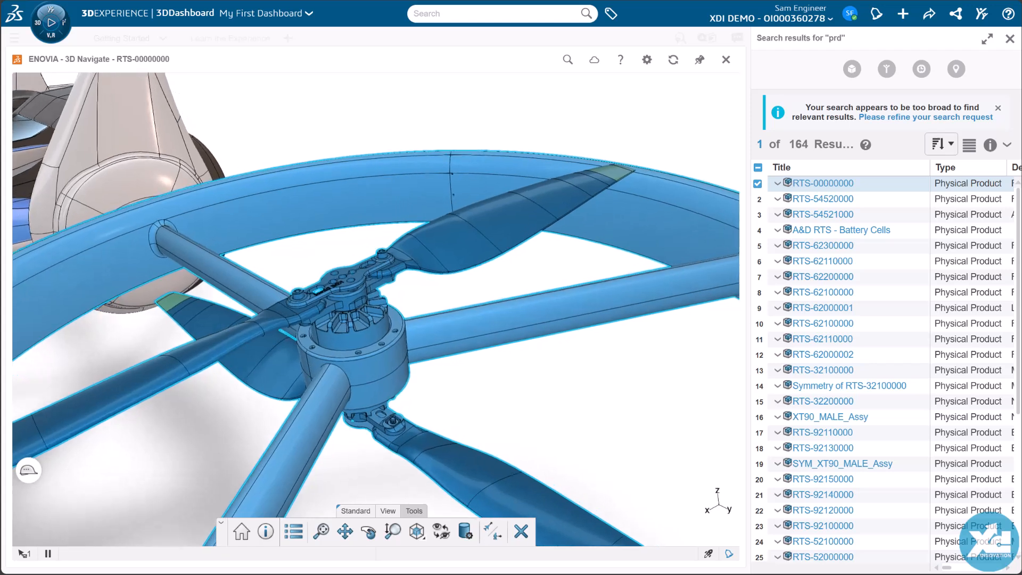
left_click(266, 531)
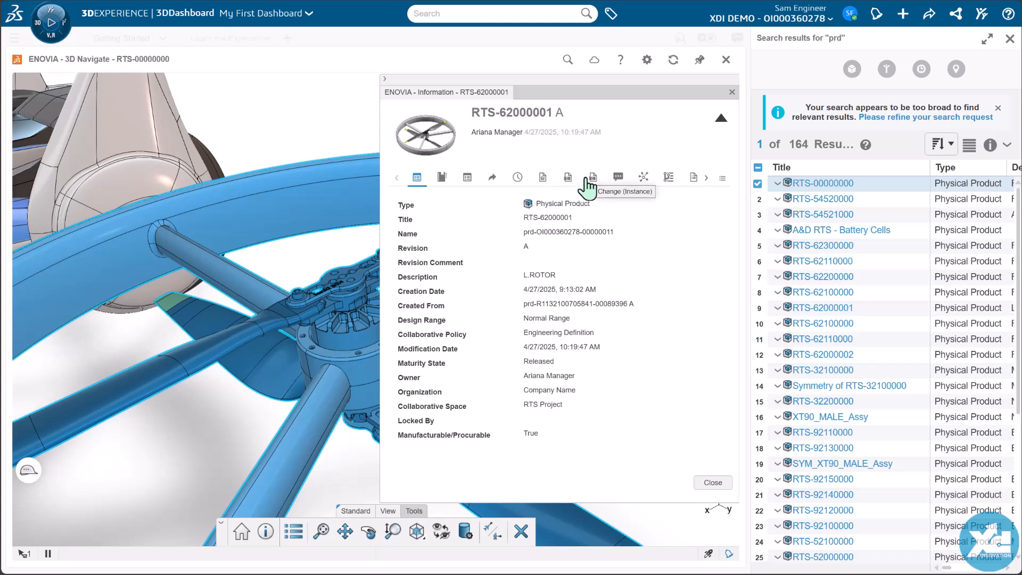
left_click(644, 177)
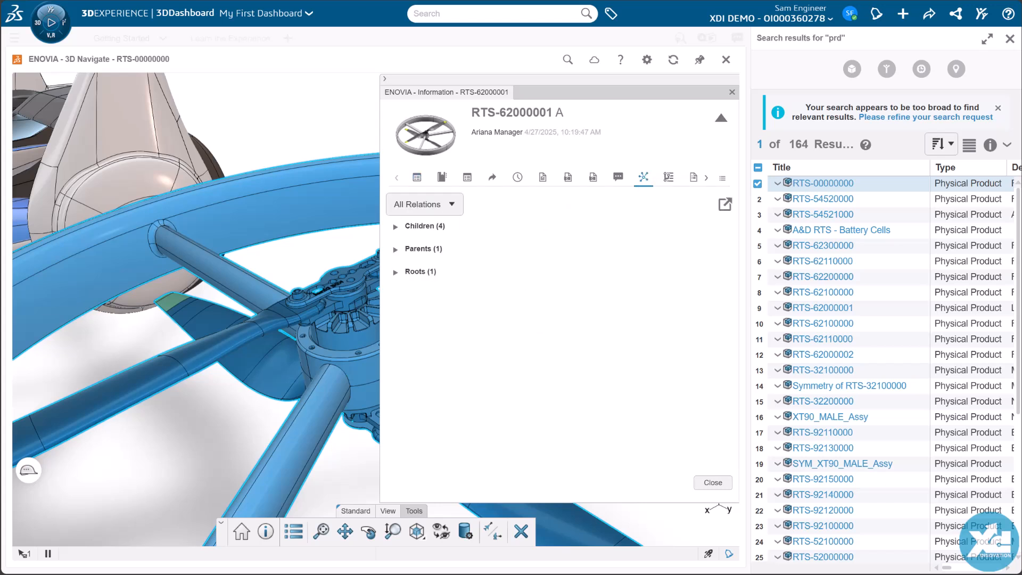
Step: Filter the rotor assembly's relations to Where Used Relations and expand its parents and roots
left_click(456, 208)
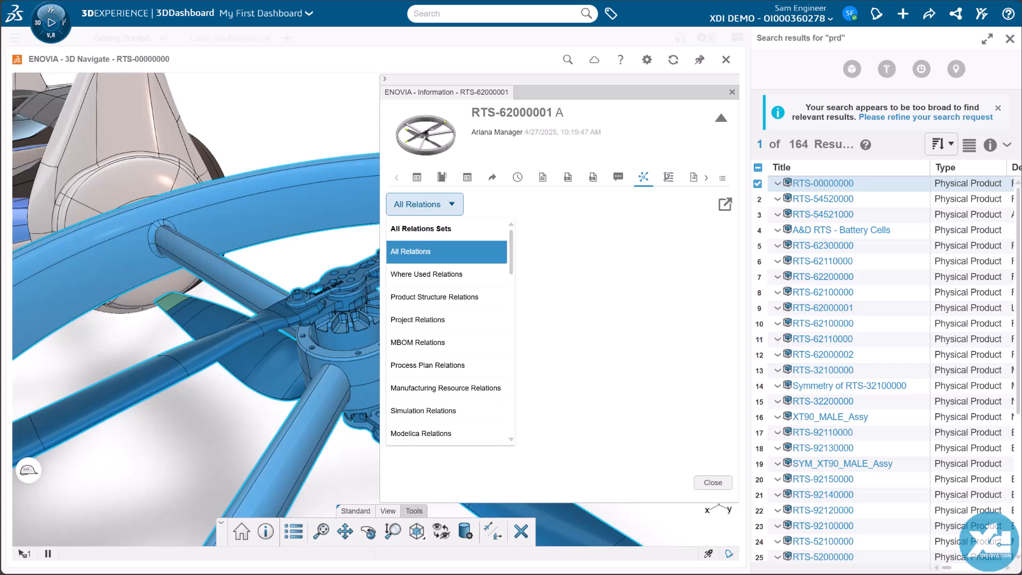
scroll(450, 330, "down", 5)
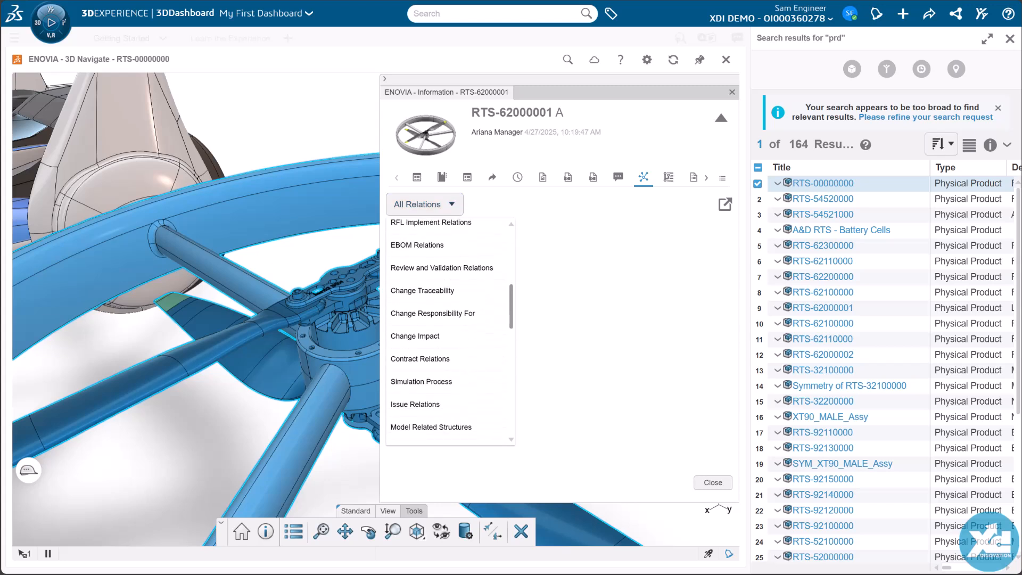
scroll(449, 330, "up", 5)
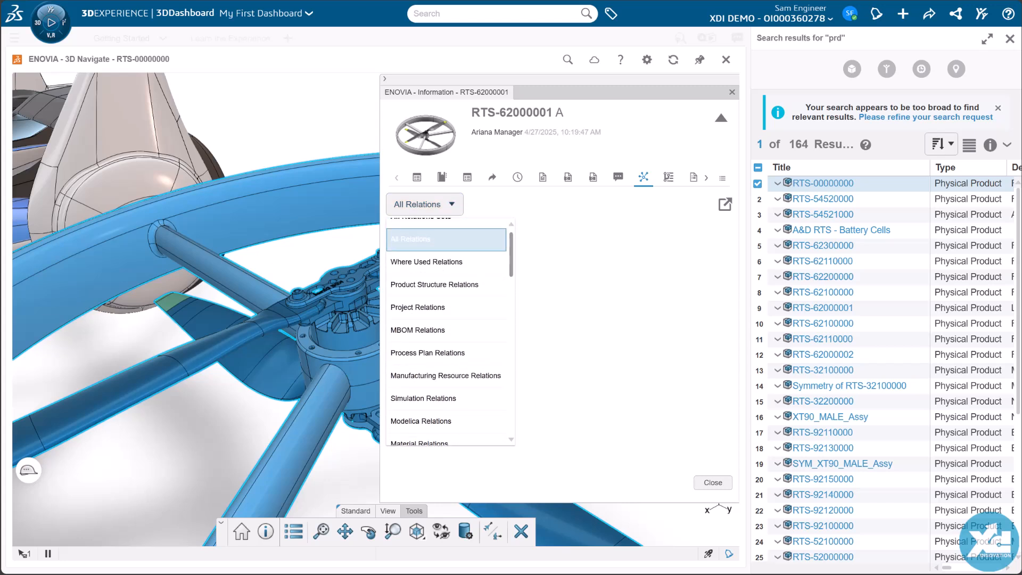
left_click(443, 269)
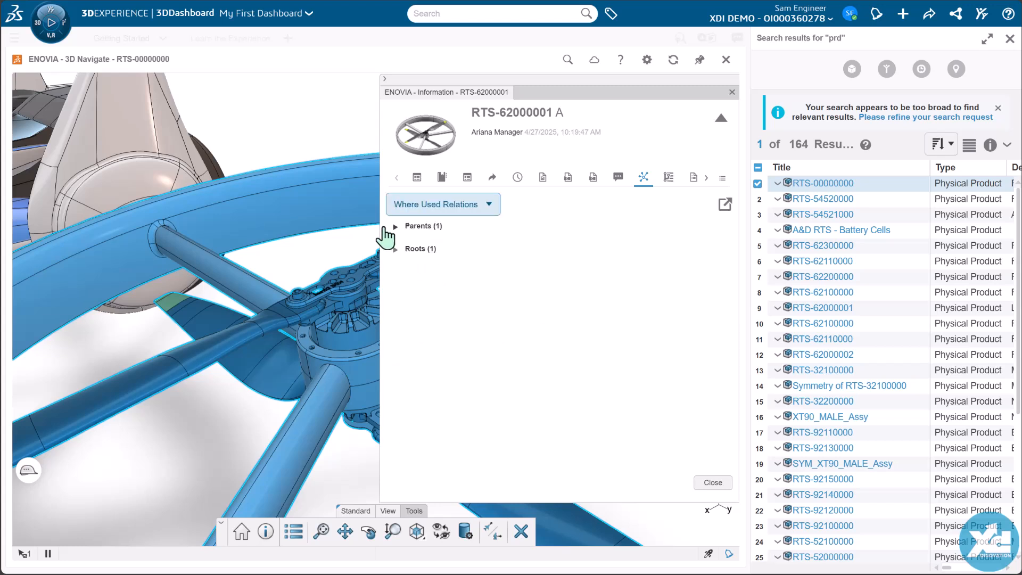
left_click(395, 226)
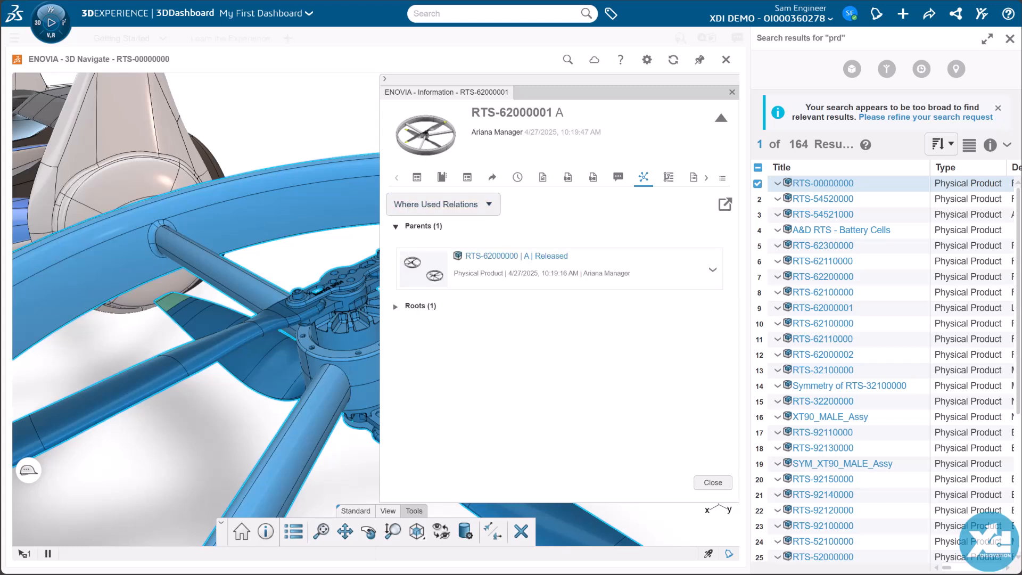
left_click(395, 307)
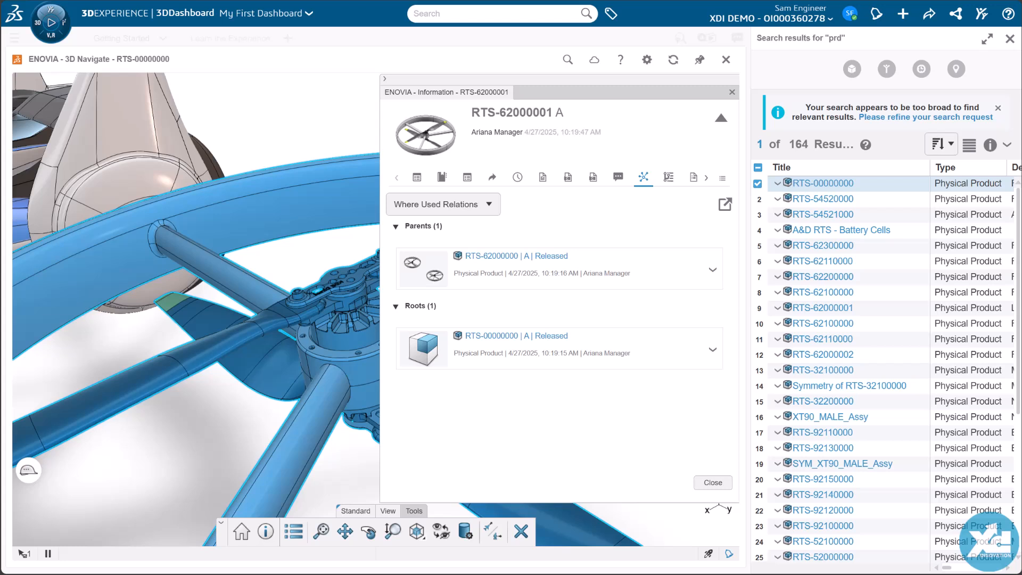
Step: Display the revision graph of RTS-62000001, check the lifecycle actions offered for revision A, and close the information
left_click(668, 179)
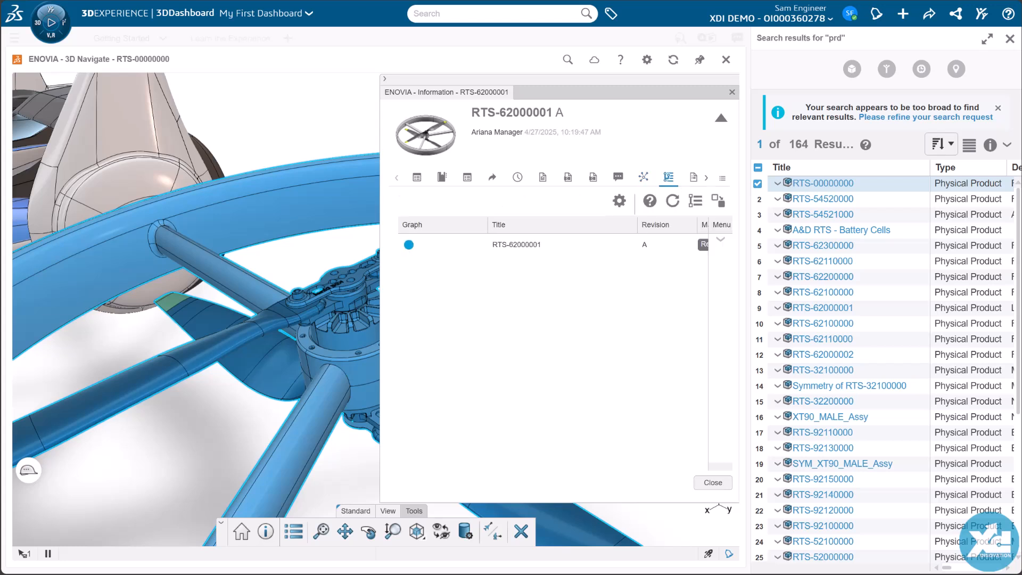
mouse_move(484, 466)
left_mouse_down()
mouse_move(622, 467)
mouse_move(484, 467)
left_mouse_up()
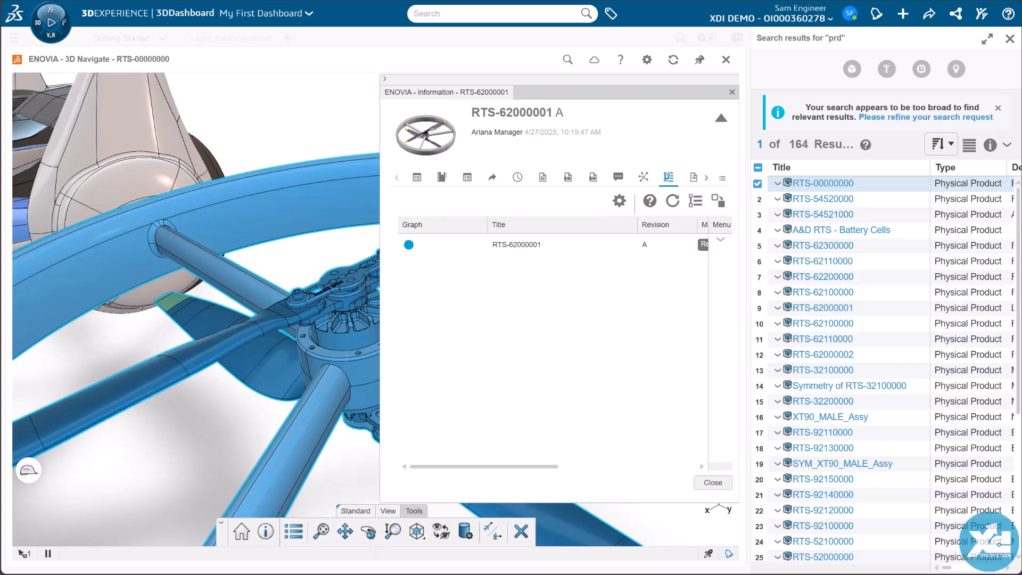
left_click(722, 239)
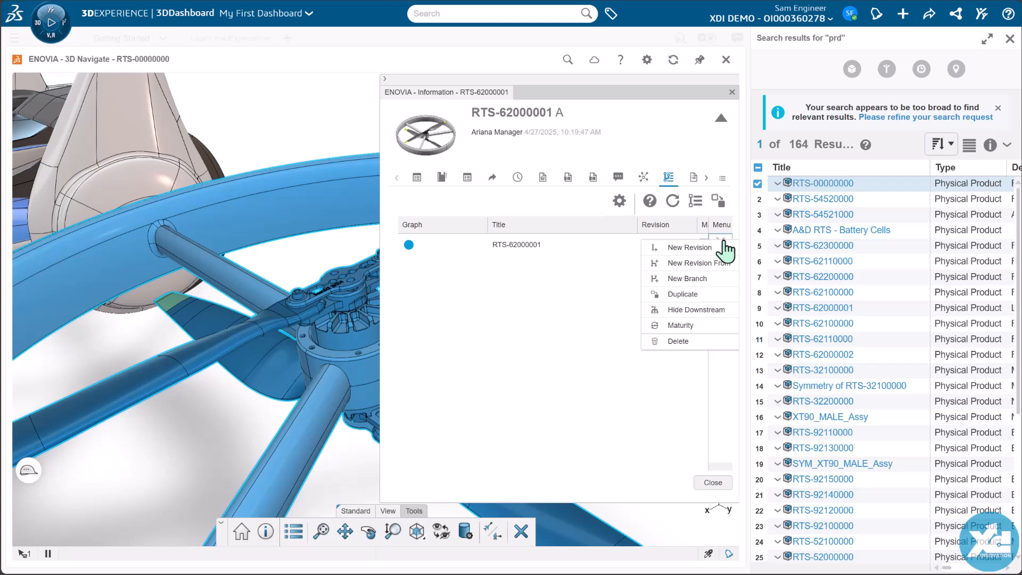
left_click(417, 178)
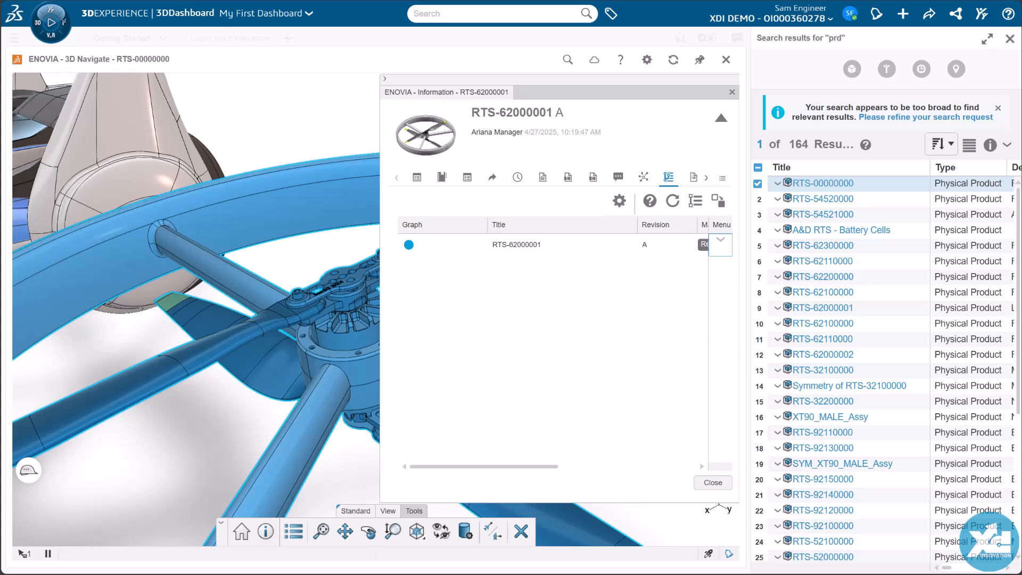
left_click(731, 93)
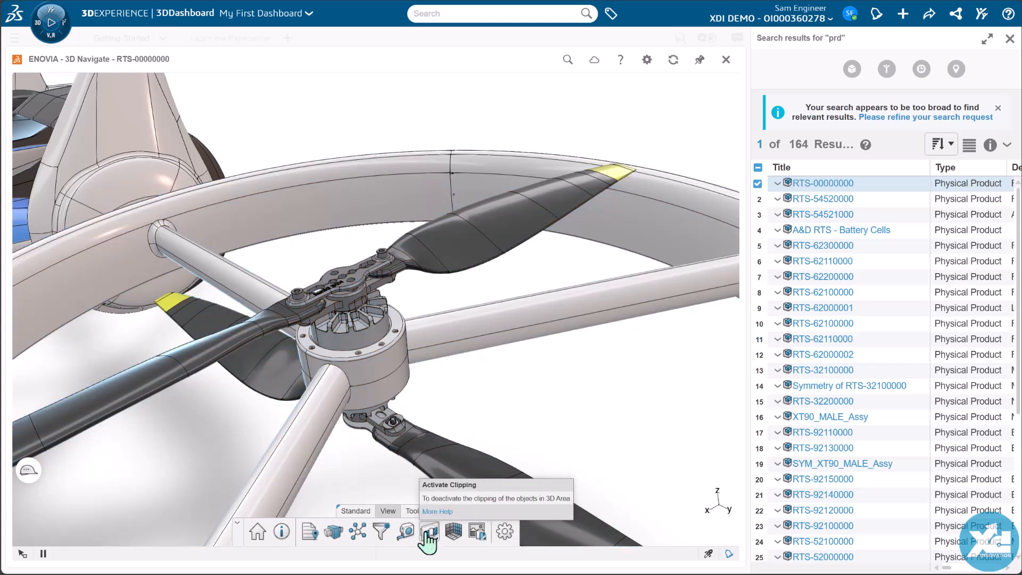
Step: Activate clipping and position the section plane lengthwise through the near rotor's motor hub and support arm
left_click(428, 533)
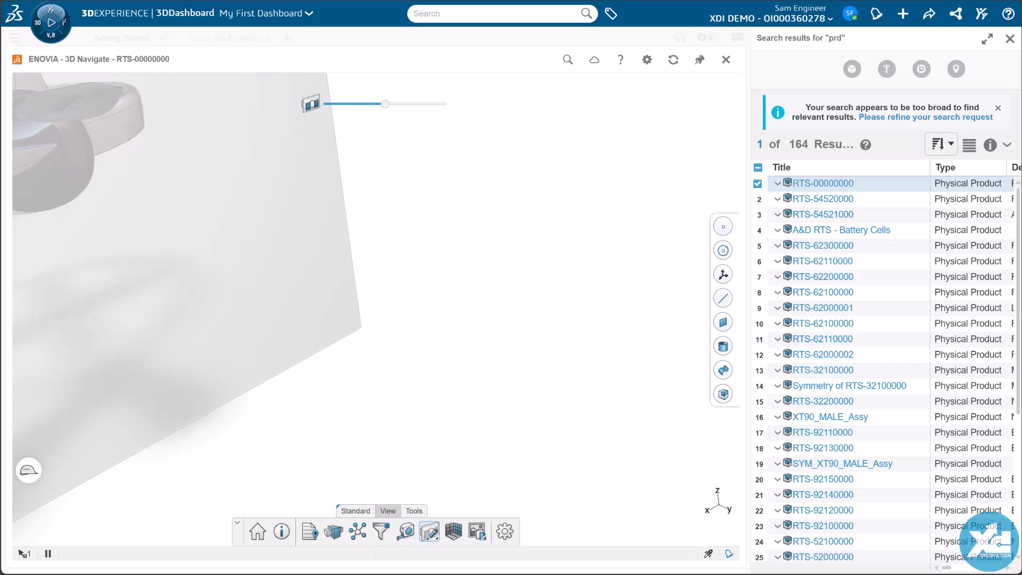
mouse_move(175, 330)
left_mouse_down()
mouse_move(366, 459)
mouse_move(463, 490)
left_mouse_up()
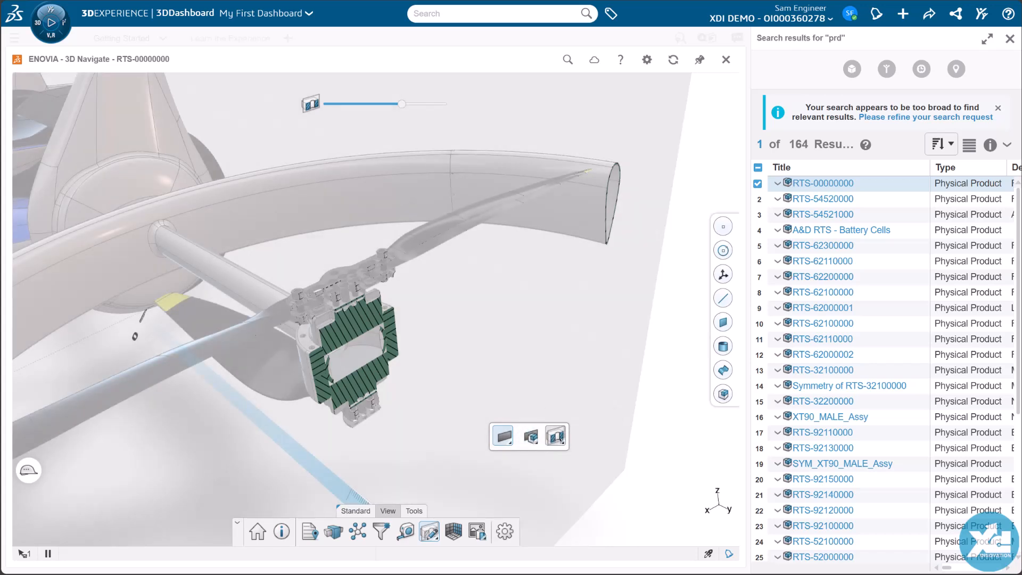
left_click_drag(402, 103, 367, 109)
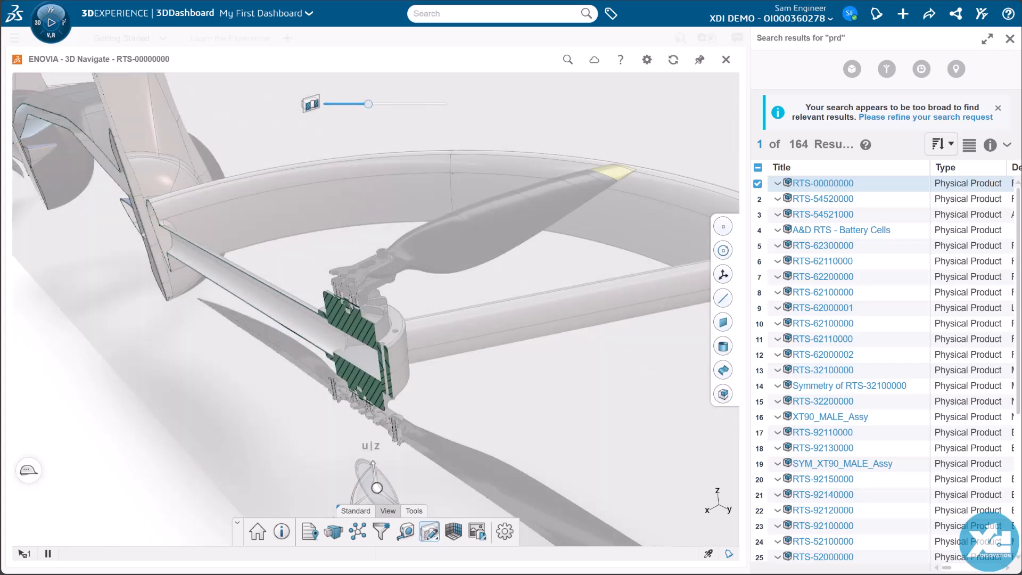
key("Escape")
scroll(376, 309, "up", 8)
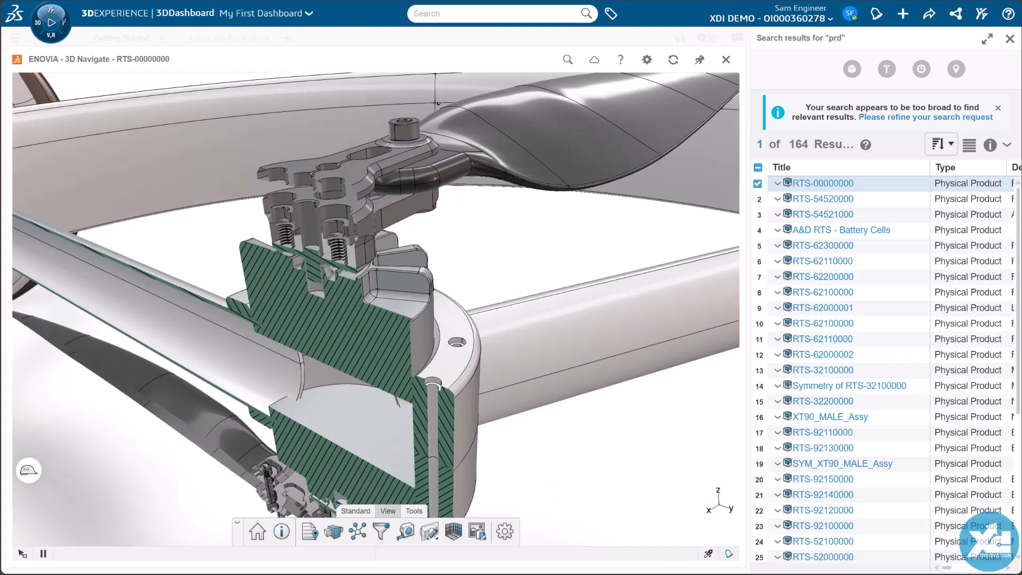
Step: Measure two height distances between the motor and housing faces in the clipped hub, placing the dimensions outside the hub
middle_click_drag(376, 319, 440, 242)
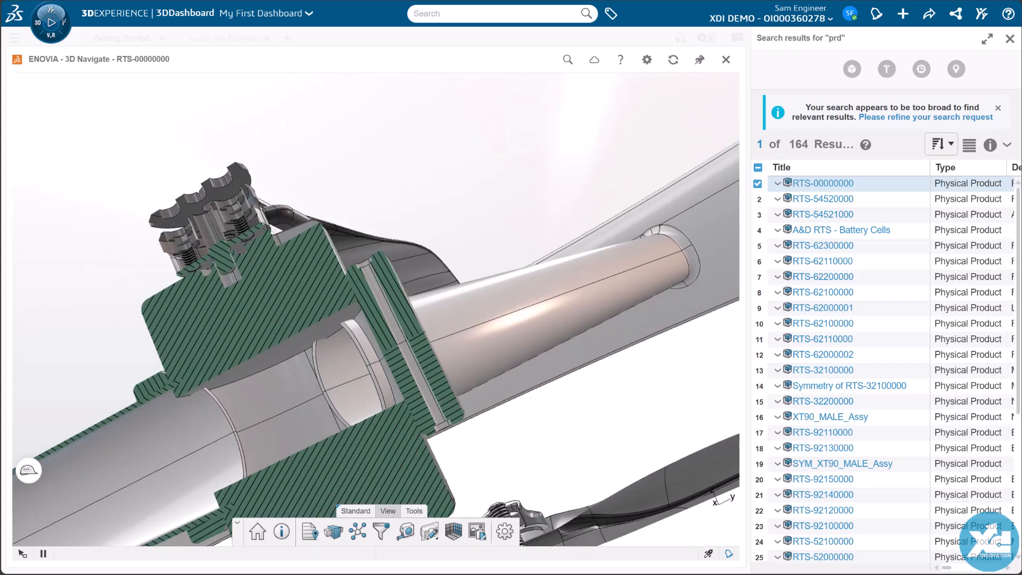
left_click(406, 531)
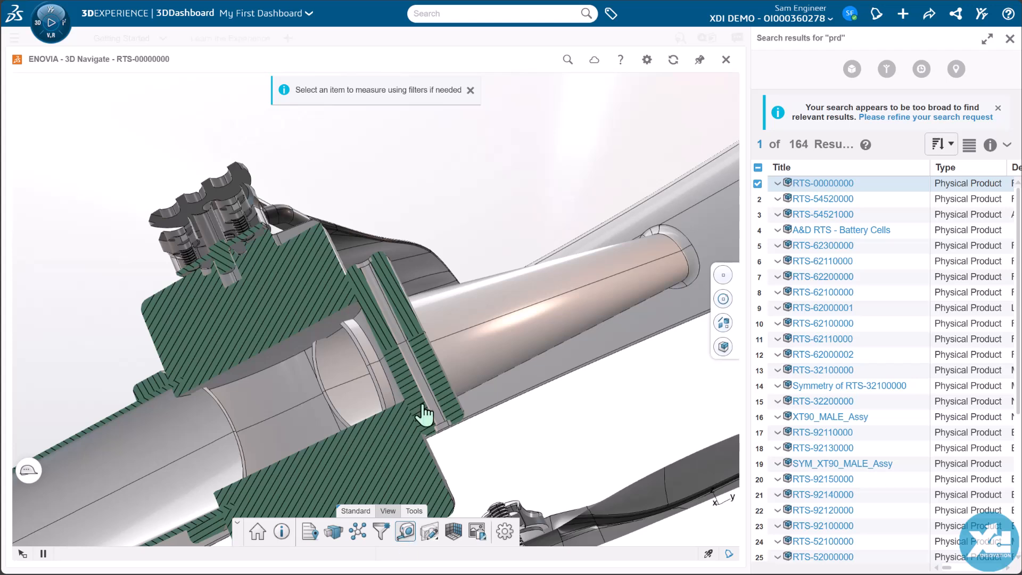
middle_click_drag(424, 413, 391, 491)
left_click(382, 256)
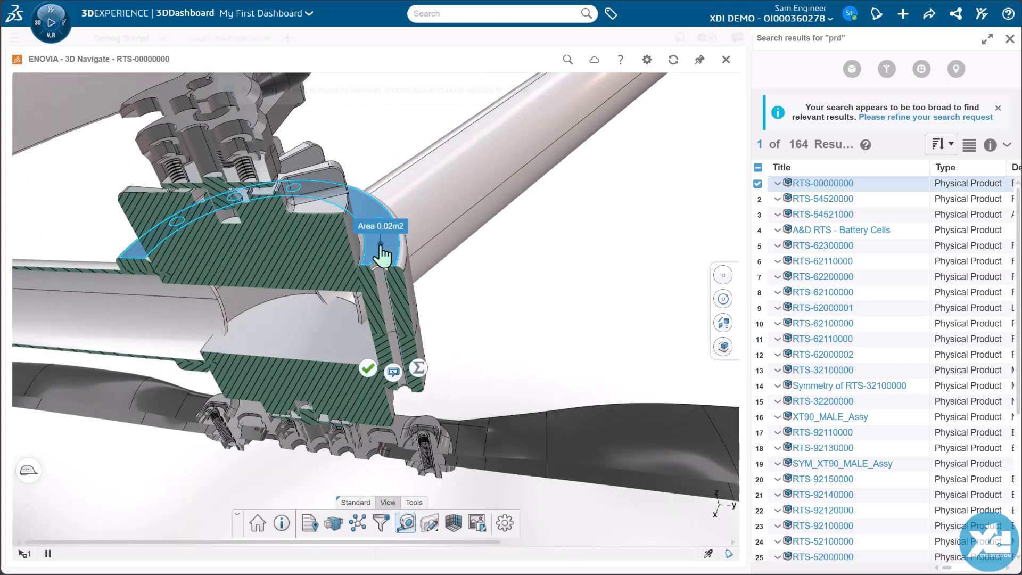
left_click(318, 217)
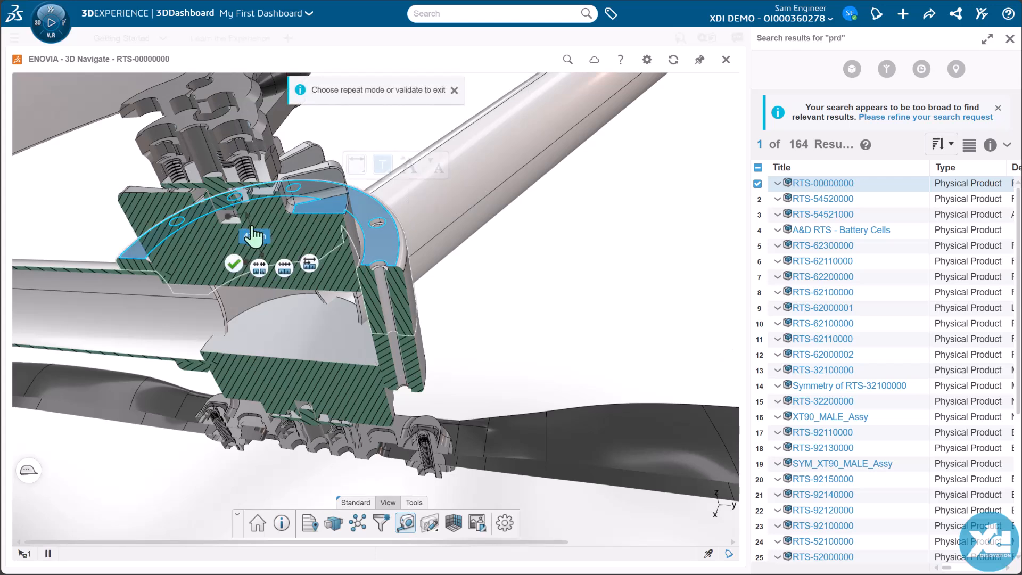
left_click_drag(251, 229, 543, 205)
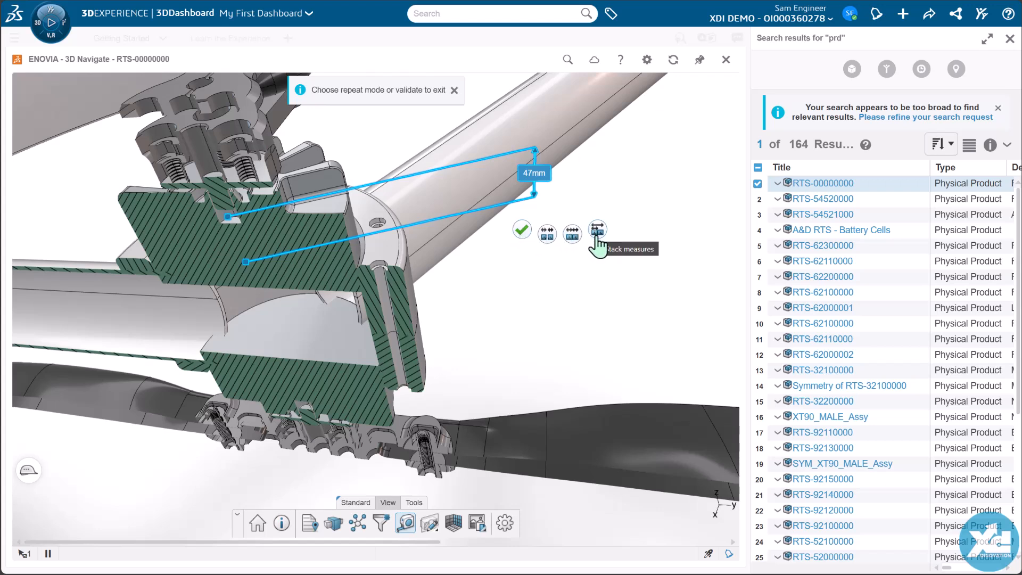
left_click(522, 230)
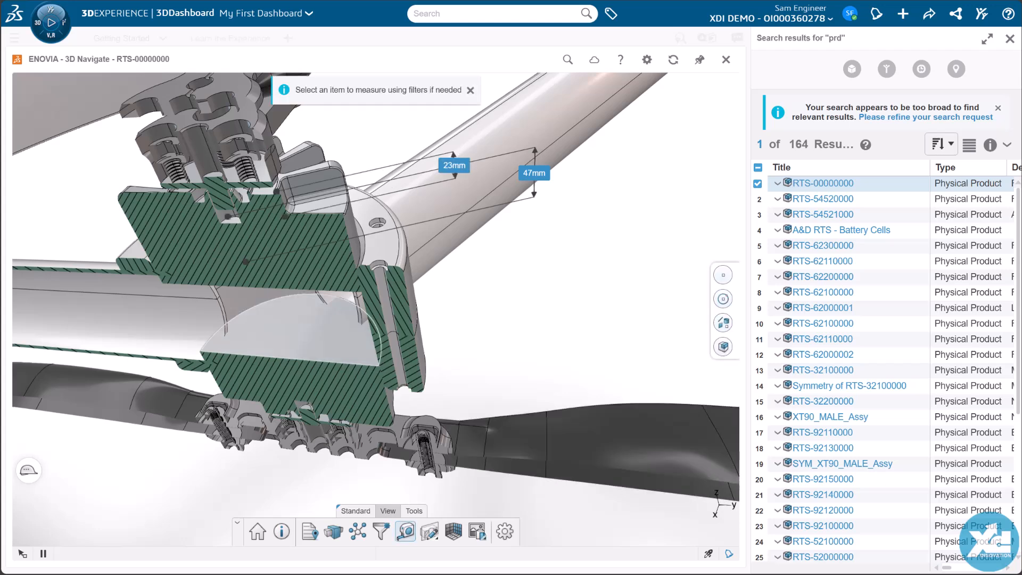
Step: Measure the distance between the motor's top face and the flat face inside the clipped hub, placing the dimension outside the others
middle_click_drag(293, 330, 341, 240)
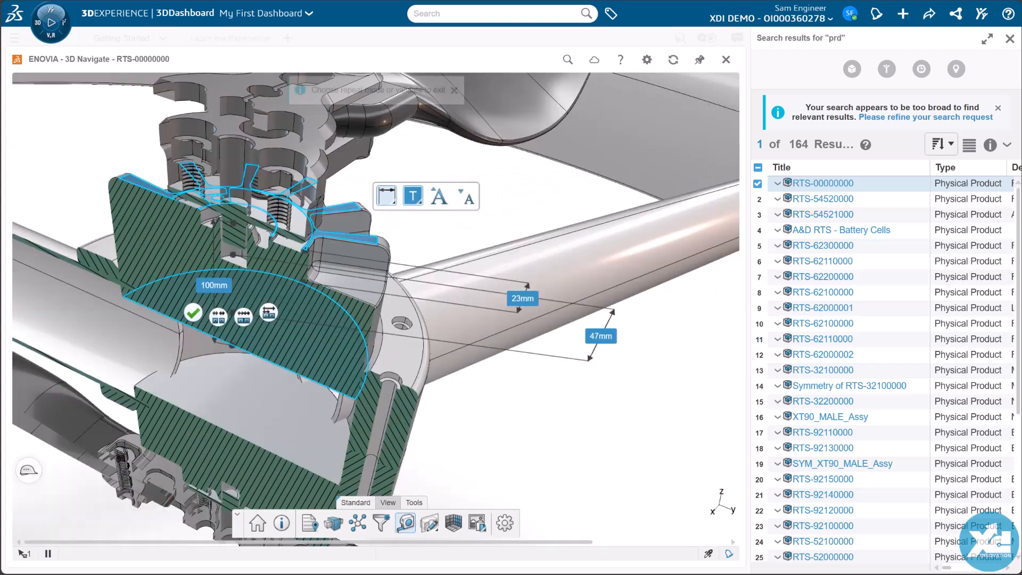
left_click(213, 298)
left_click_drag(490, 345, 660, 389)
key("Escape")
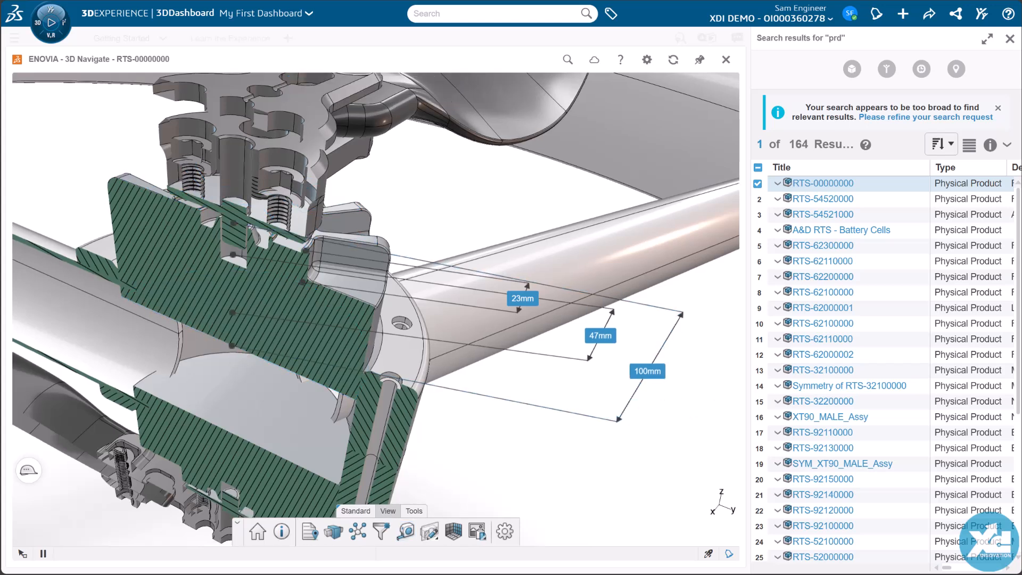
Step: Copy a screenshot of the measured hub section to the clipboard and switch to 3DSwym
left_click(477, 531)
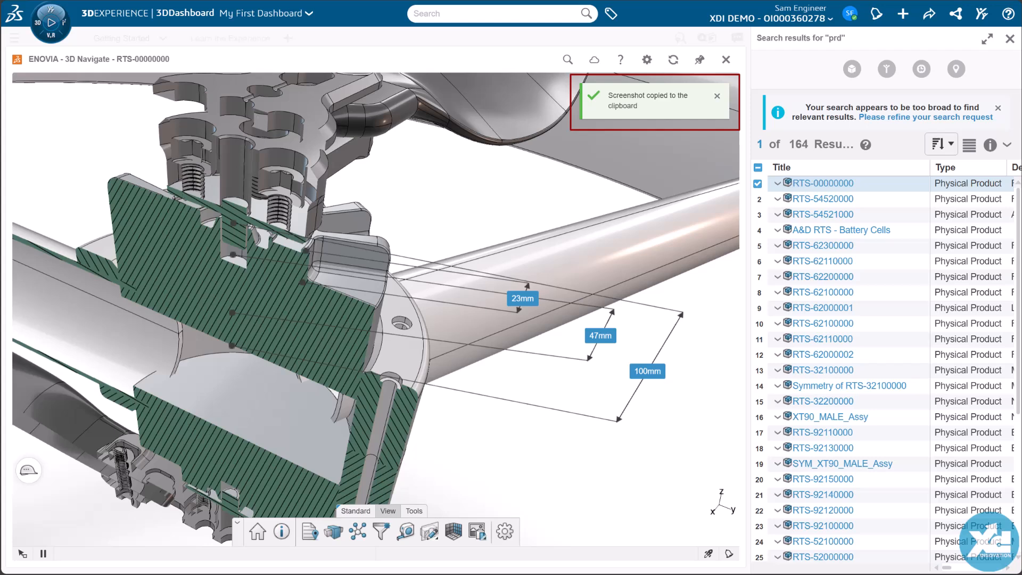
left_click(1009, 39)
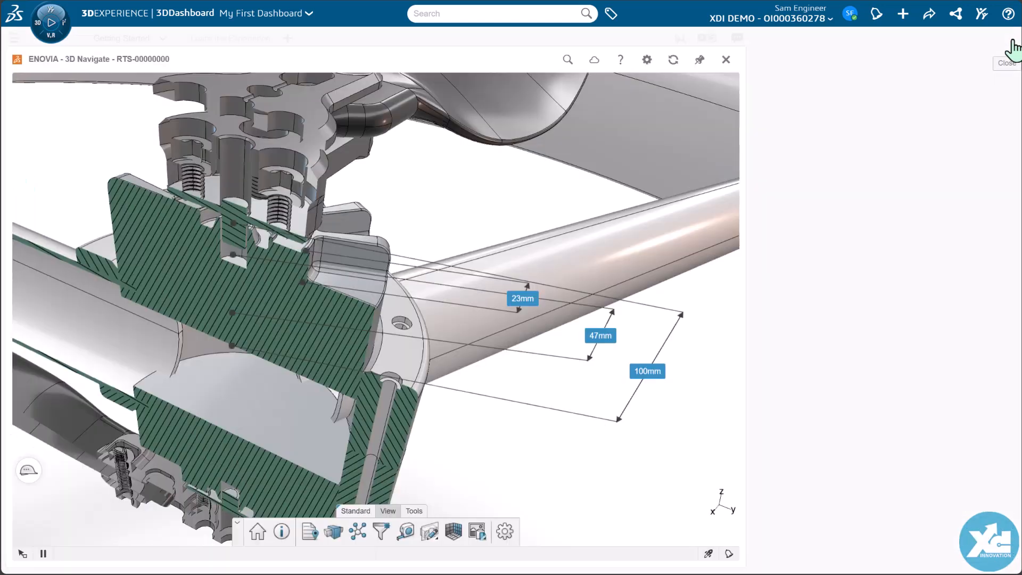
left_click(51, 43)
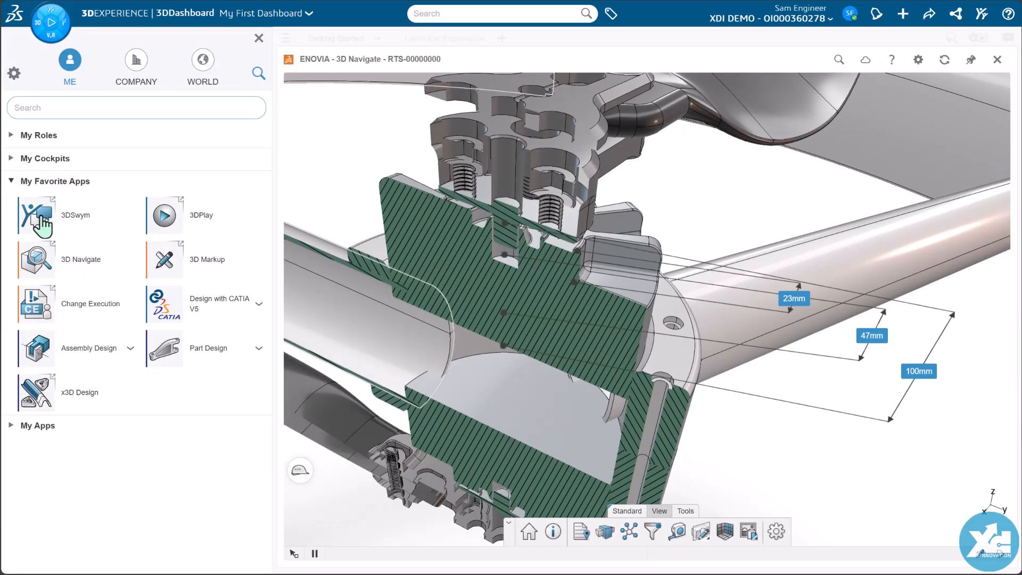
left_click(40, 219)
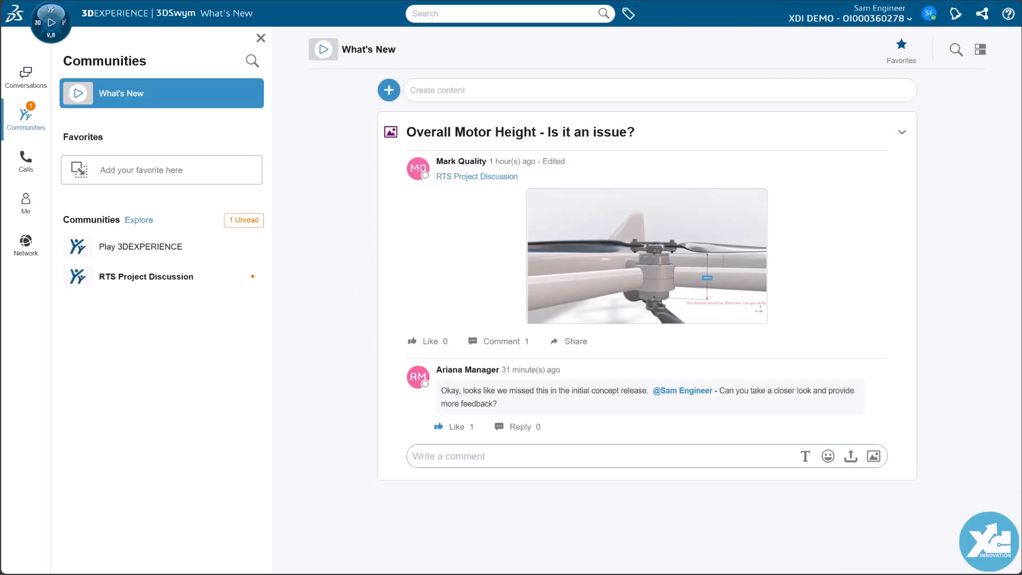
Step: Post a comment with the pasted screenshot, proposing to decrease the hub height by 5mm on each side through a change process for the released data
key("ctrl+v")
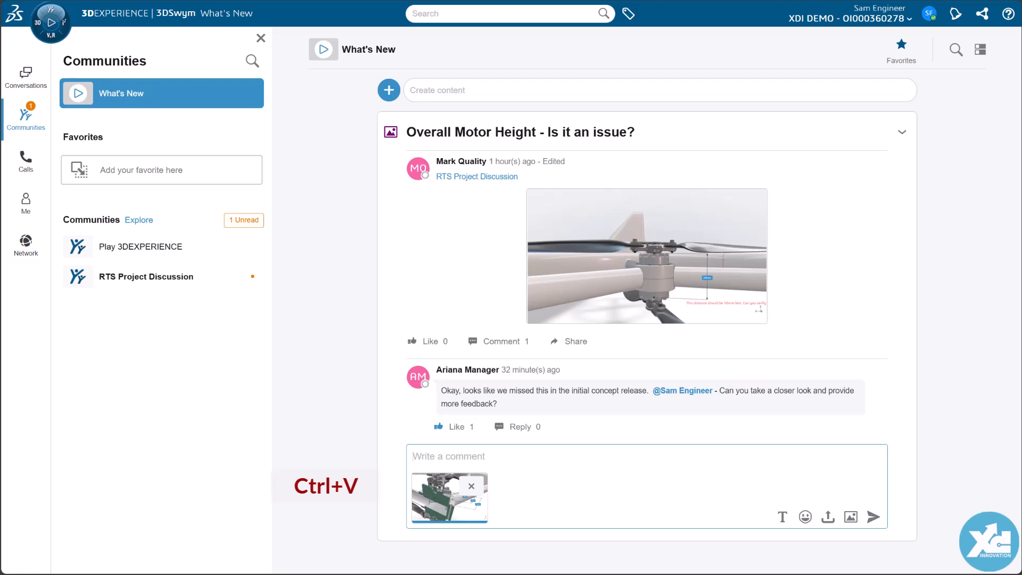
type("I gave it an initial look, and we can decrease the hub height by 5mm on each side")
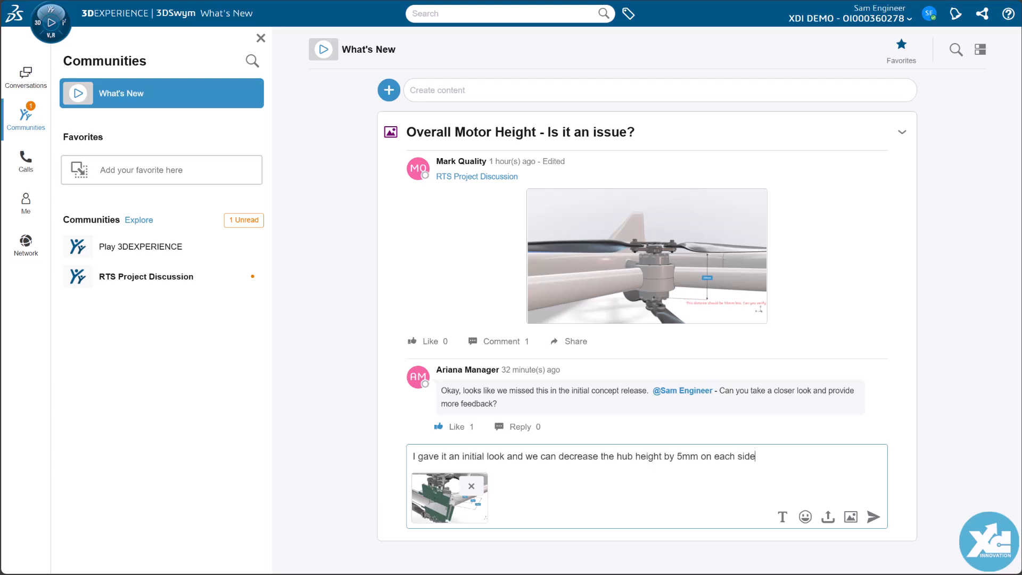
type(".  But this data is released, so we'll need to start a change process to accomplish that.")
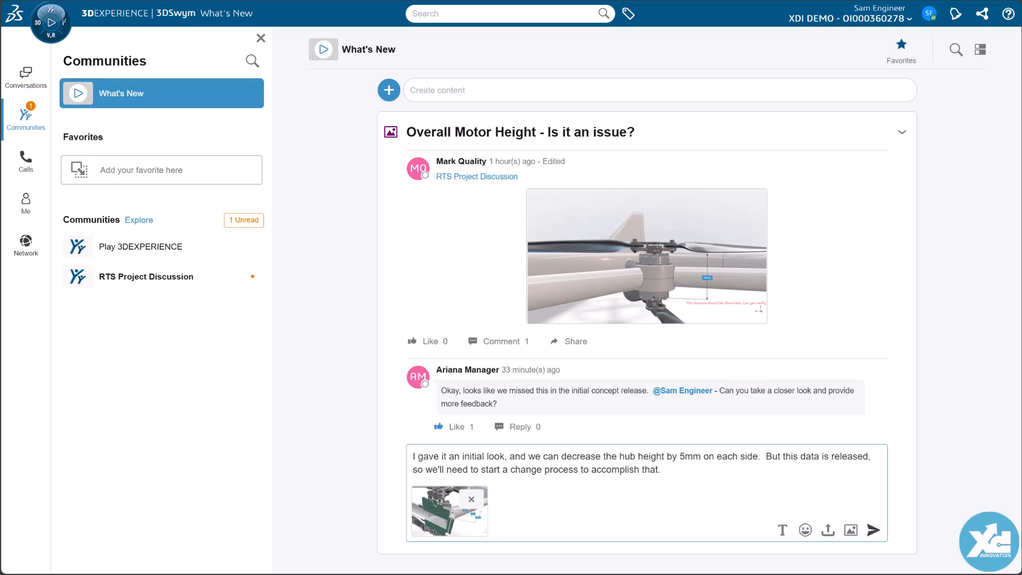
left_click(873, 530)
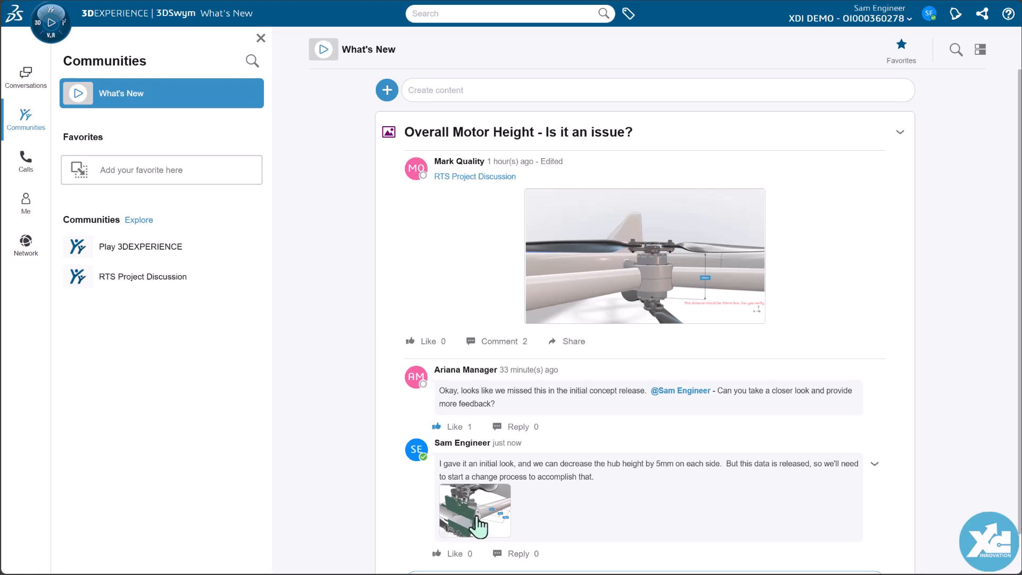
Step: Preview the posted screenshot at full size, and close 3D Navigate on the 3DDashboard
left_click(476, 511)
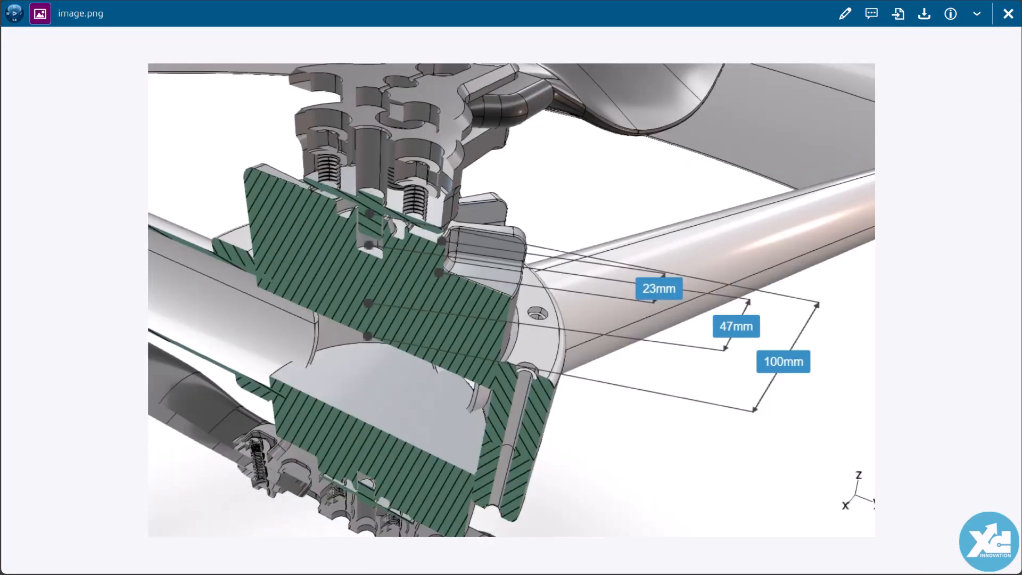
left_click(1008, 14)
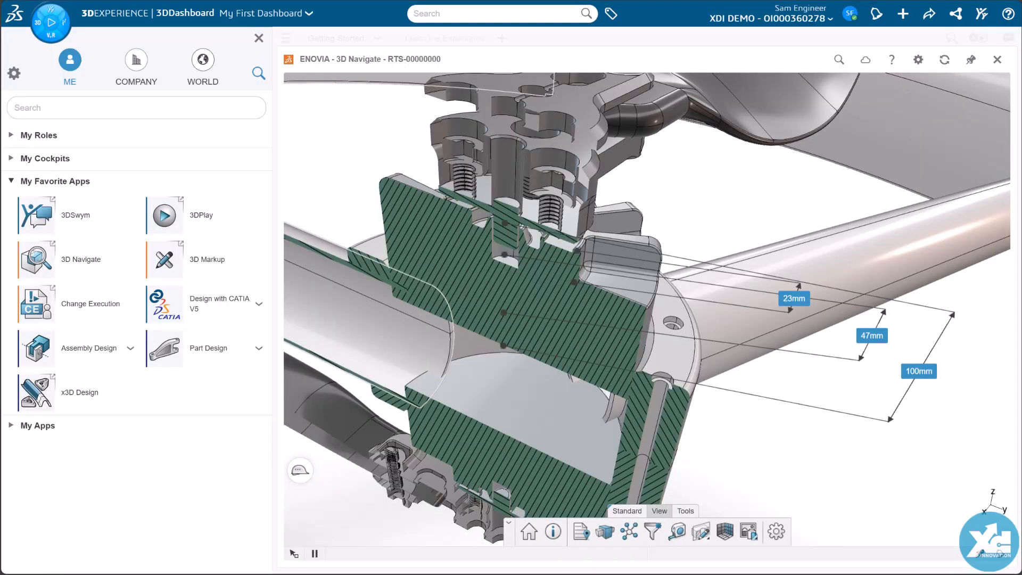
left_click(259, 38)
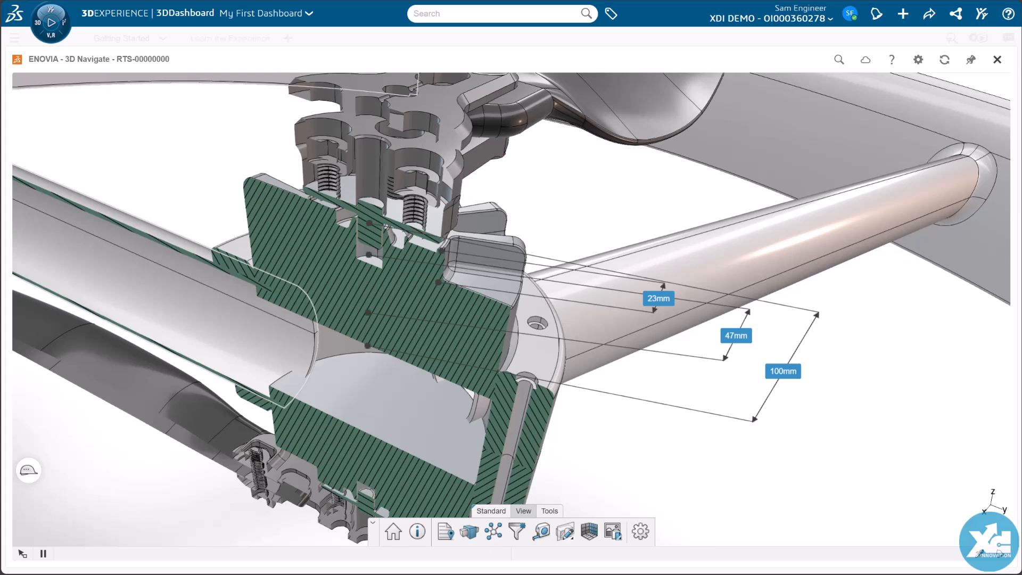
left_click(997, 60)
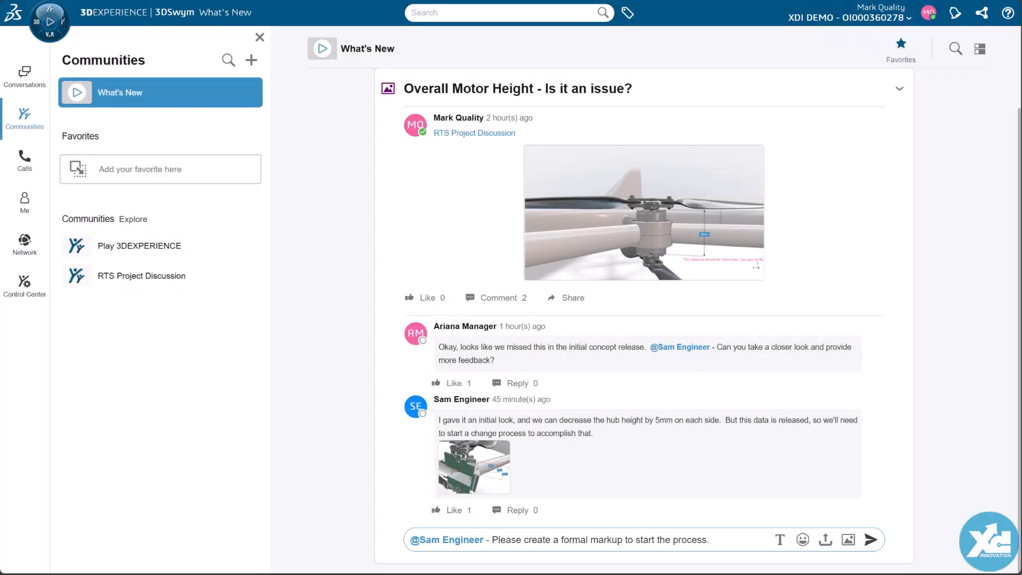
Step: Post the comment mentioning the engineer: "Please create a formal markup to start the process."
left_click(871, 540)
left_click(871, 539)
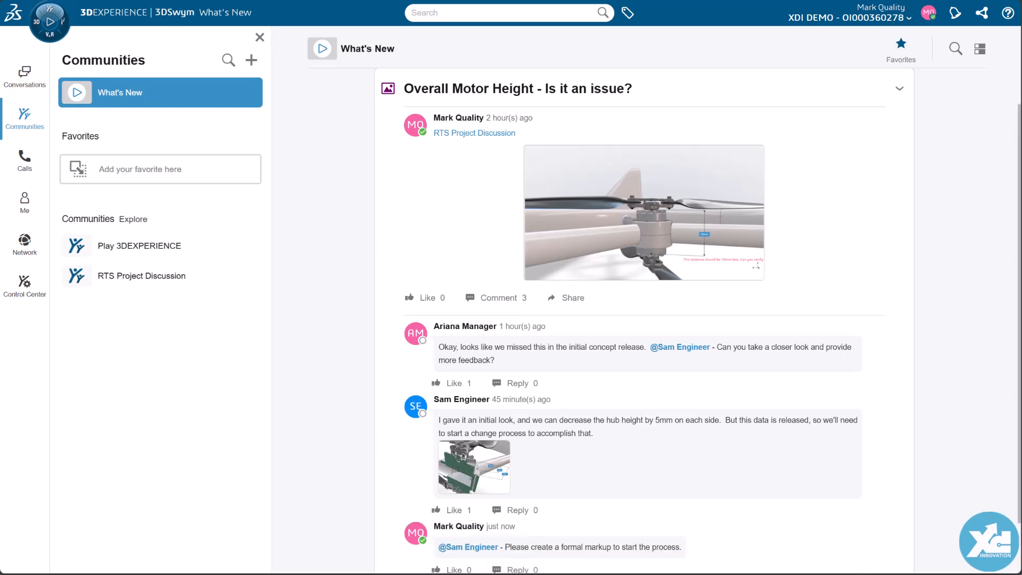
scroll(644, 320, "down", 1)
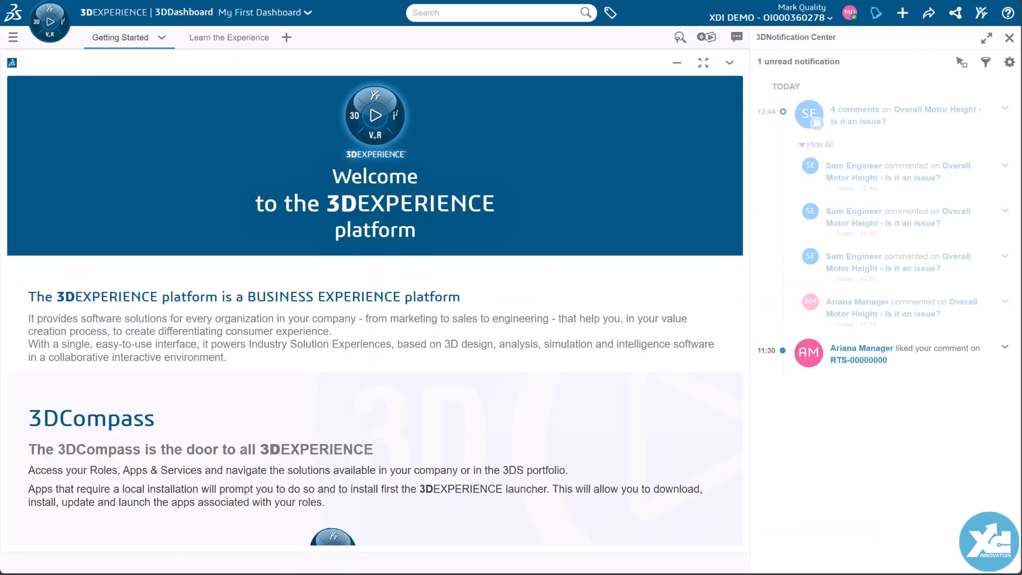
Step: Delete all notifications in the 3DNotification Center and close it
left_click(1009, 62)
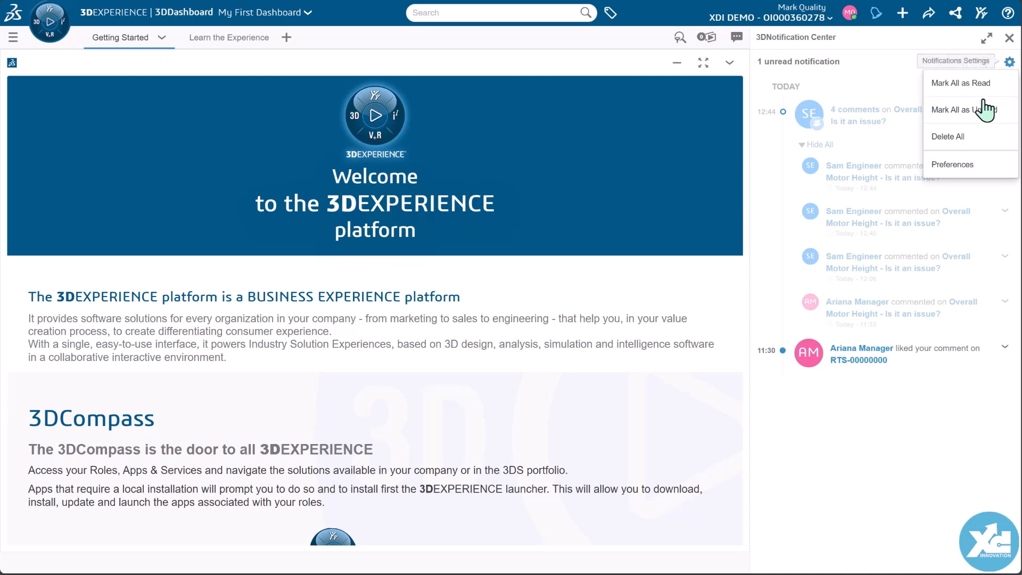
left_click(953, 137)
left_click(1009, 38)
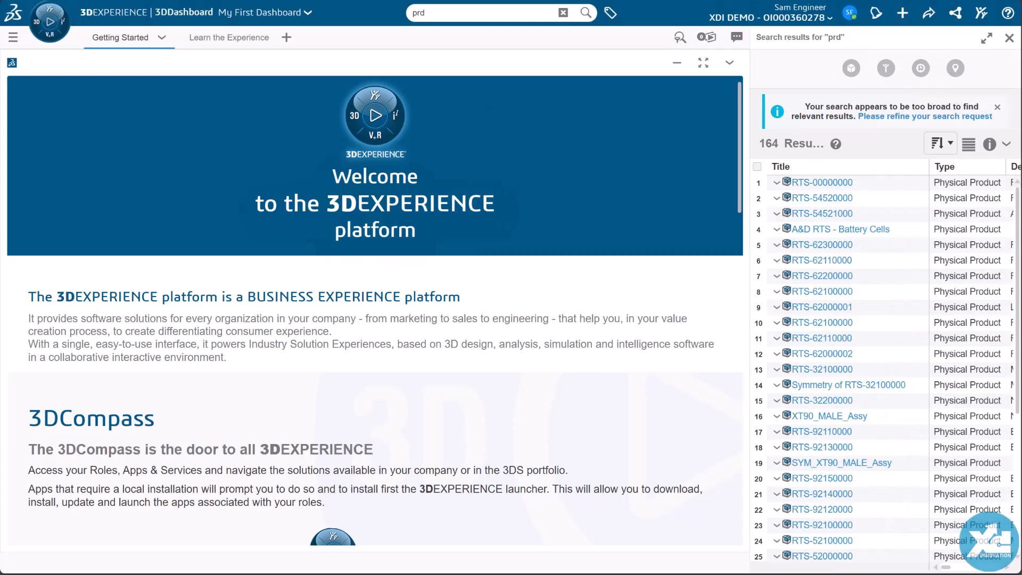
Step: Open RTS-00000000 from the search results in 3D Markup, and close the compass and the search results
left_click(757, 183)
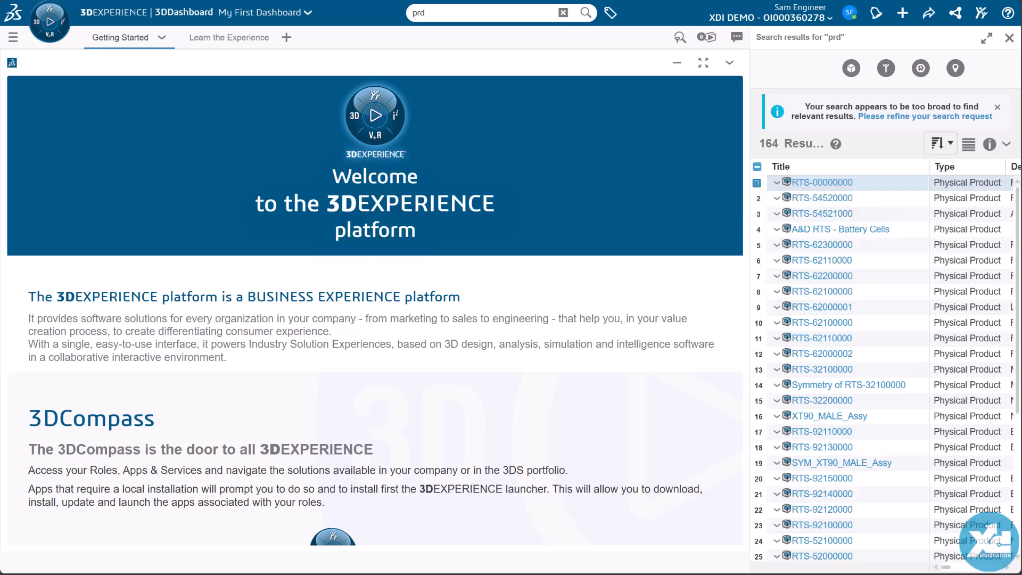
left_click(49, 21)
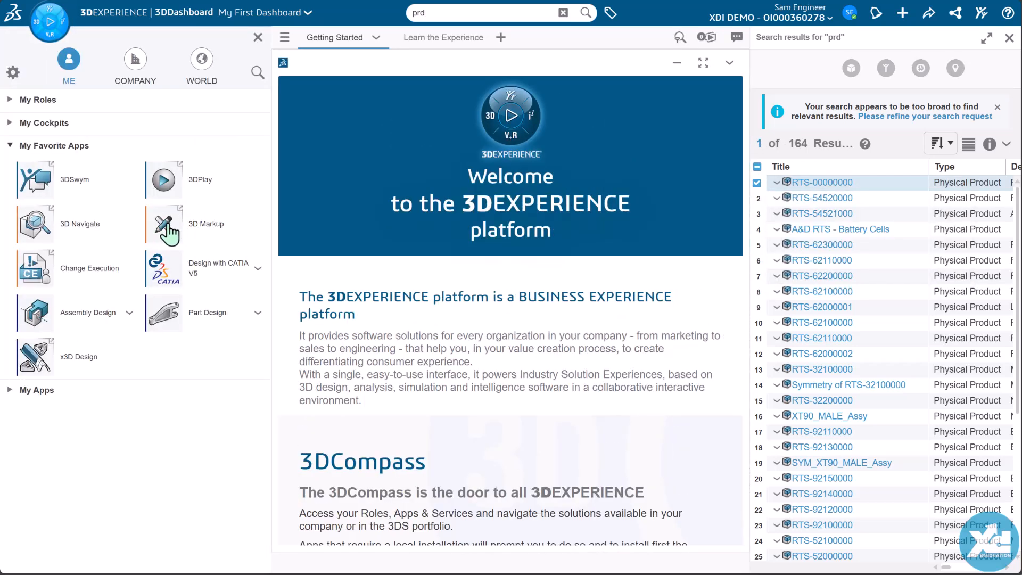
left_click(165, 225)
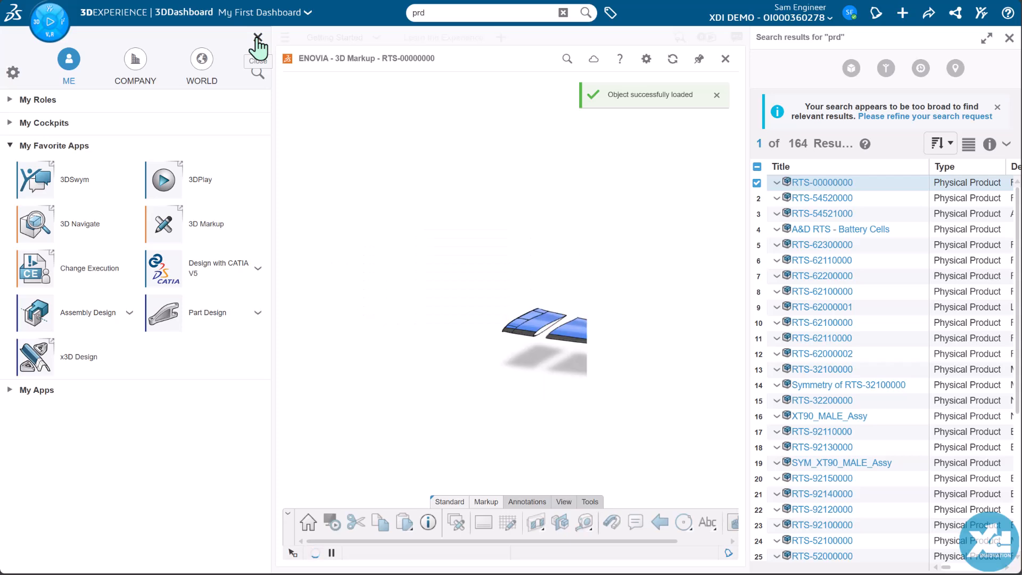
left_click(258, 38)
left_click(1009, 39)
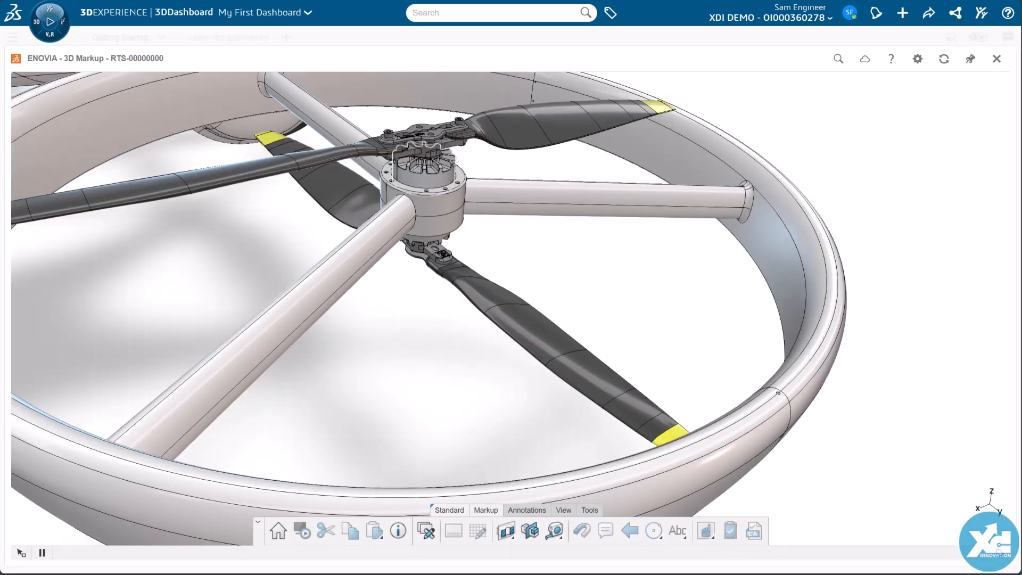
Step: Start a volume query around the upper motor, using a box shape and the Fully In intersection mode
left_click(425, 178)
left_click(589, 510)
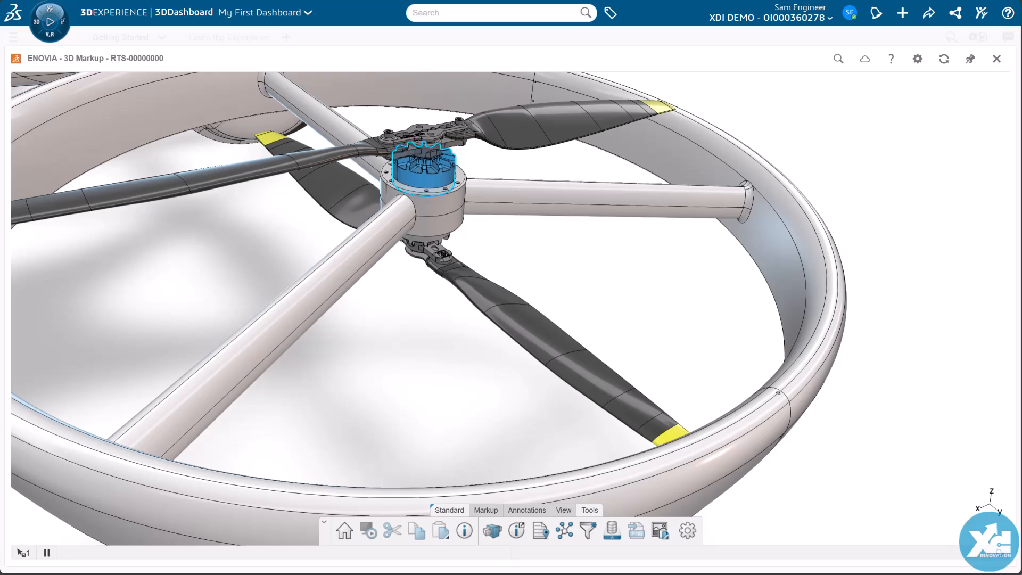
left_click(492, 530)
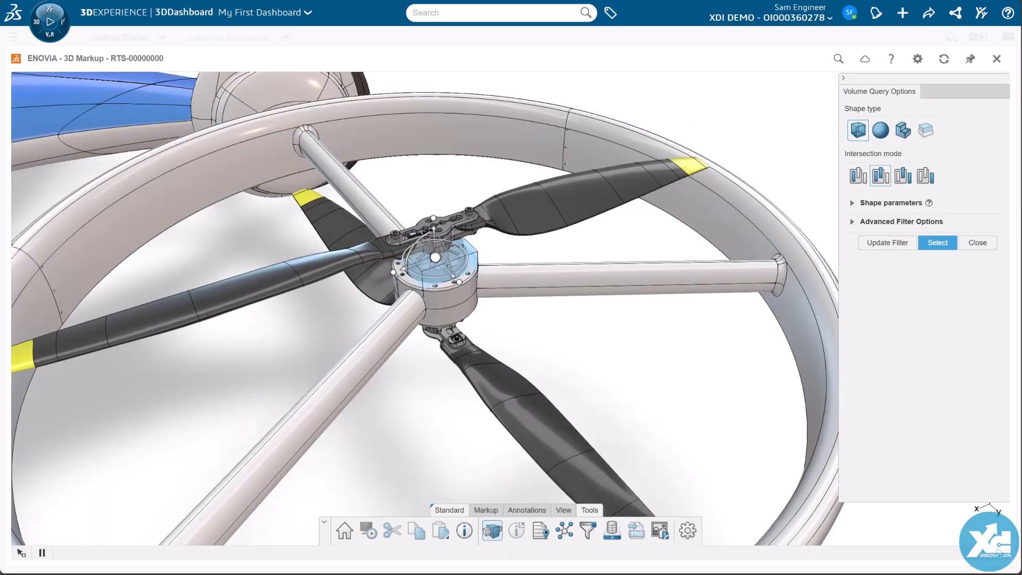
scroll(425, 309, "up", 8)
middle_click_drag(341, 288, 503, 304)
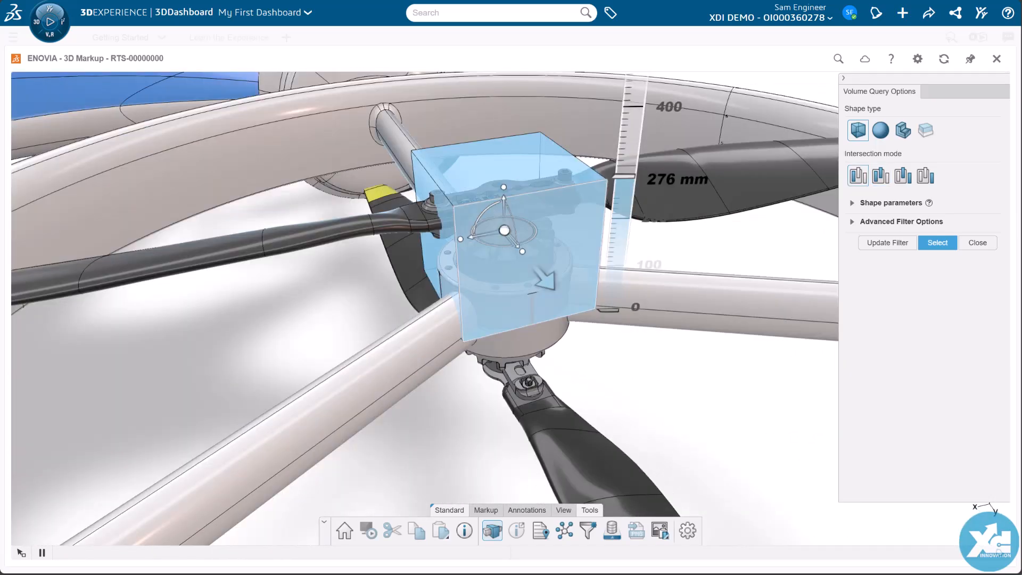
Step: Resize the query box to about 457 x 500 x 543 mm so it encloses the whole hub with both motors
left_click_drag(436, 268, 418, 392)
middle_click_drag(511, 373, 495, 202)
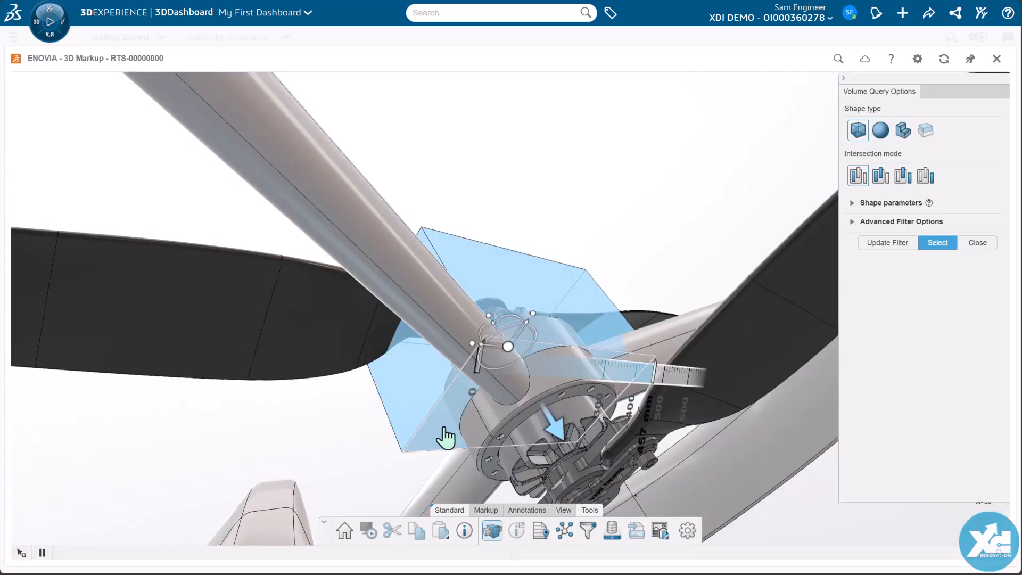
left_click_drag(447, 433, 534, 574)
left_click_drag(552, 303, 563, 280)
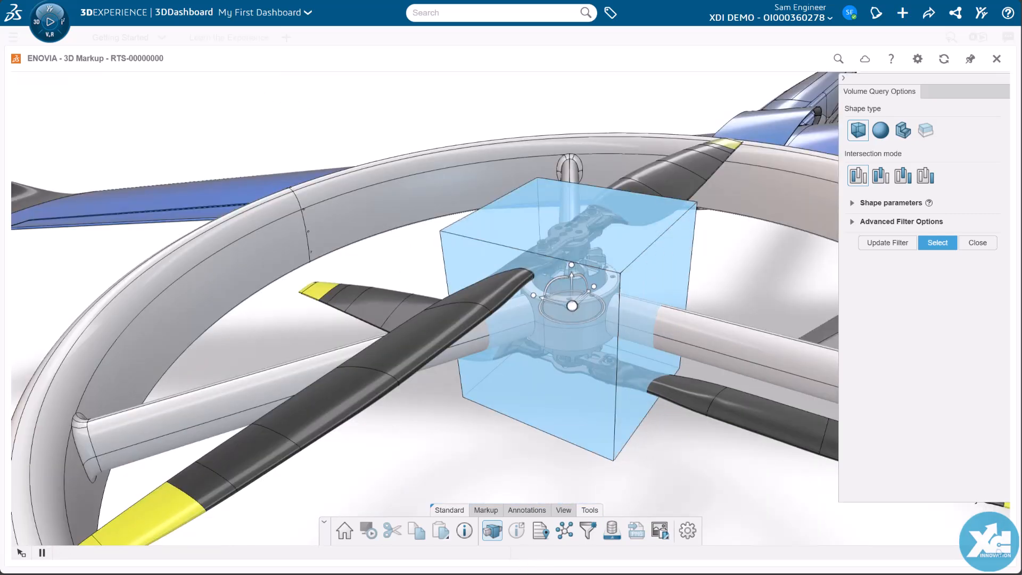
middle_click_drag(572, 306, 431, 363)
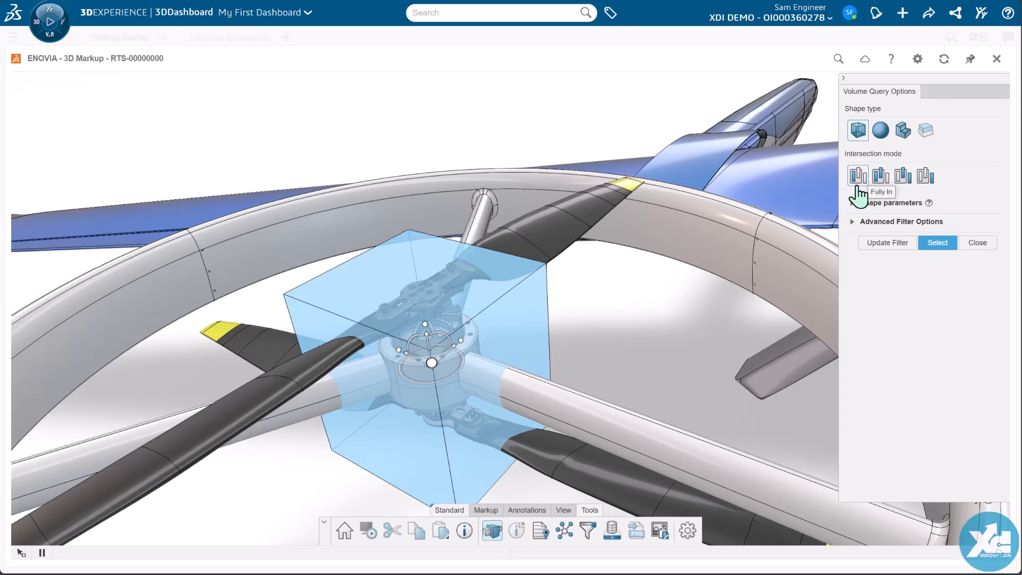
Step: Select the parts inside the query box and add the box to the advanced filter as a new volume
left_click(852, 203)
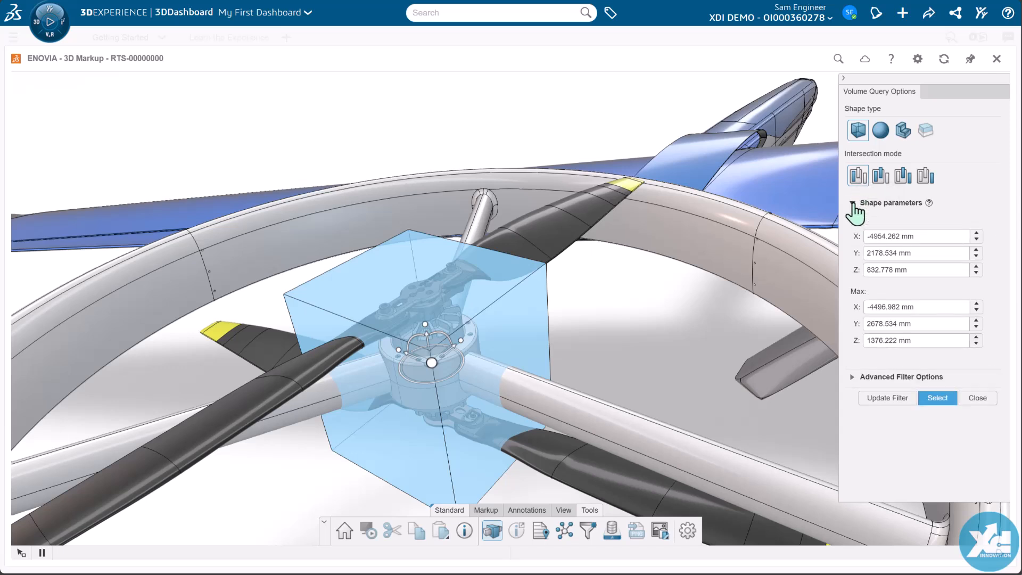
left_click(852, 377)
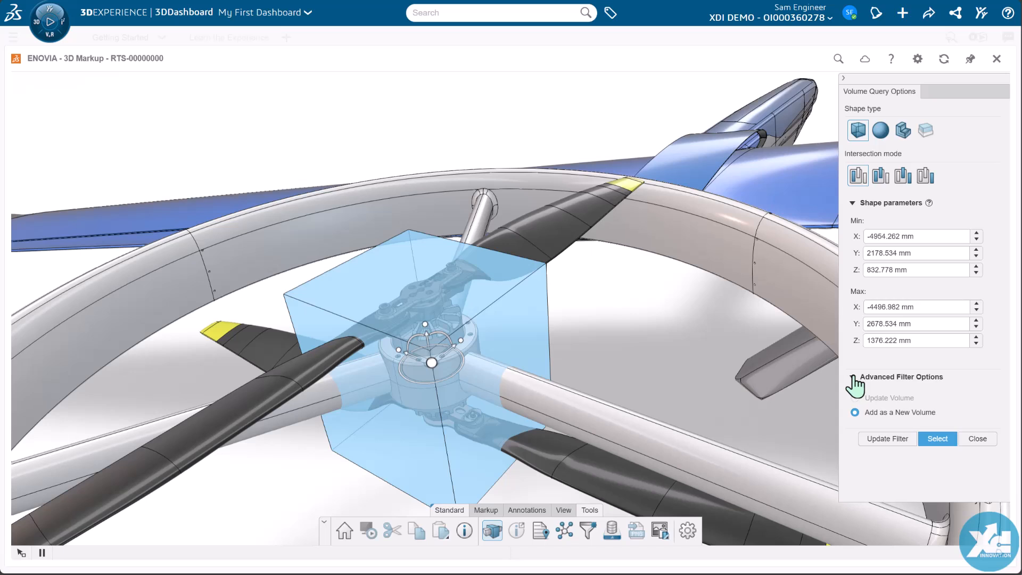
left_click(936, 440)
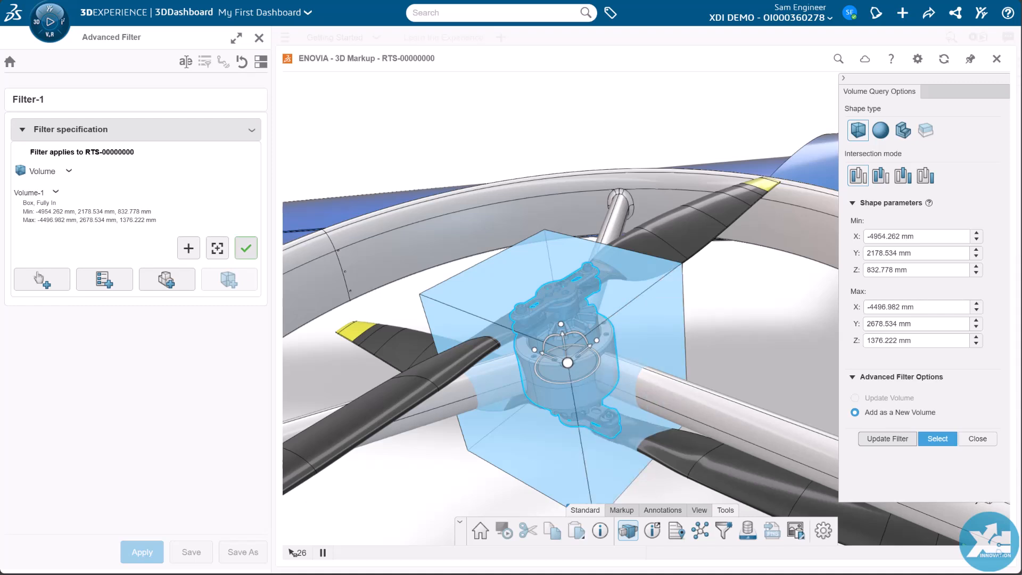
Step: Validate Volume-1 in Filter-1, apply the filter to RTS-00000000 and close the Advanced Filter
left_click(246, 254)
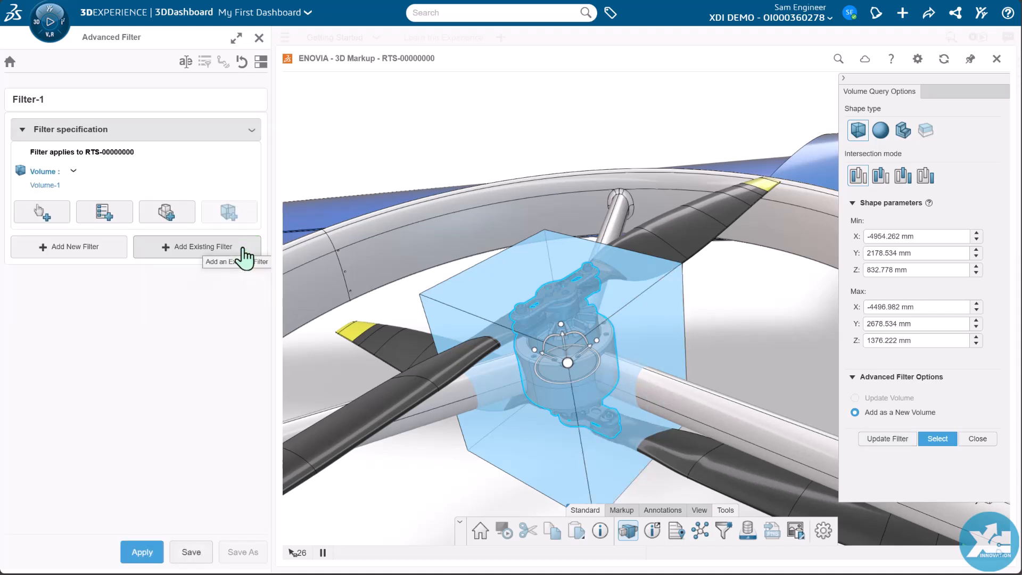
left_click(138, 553)
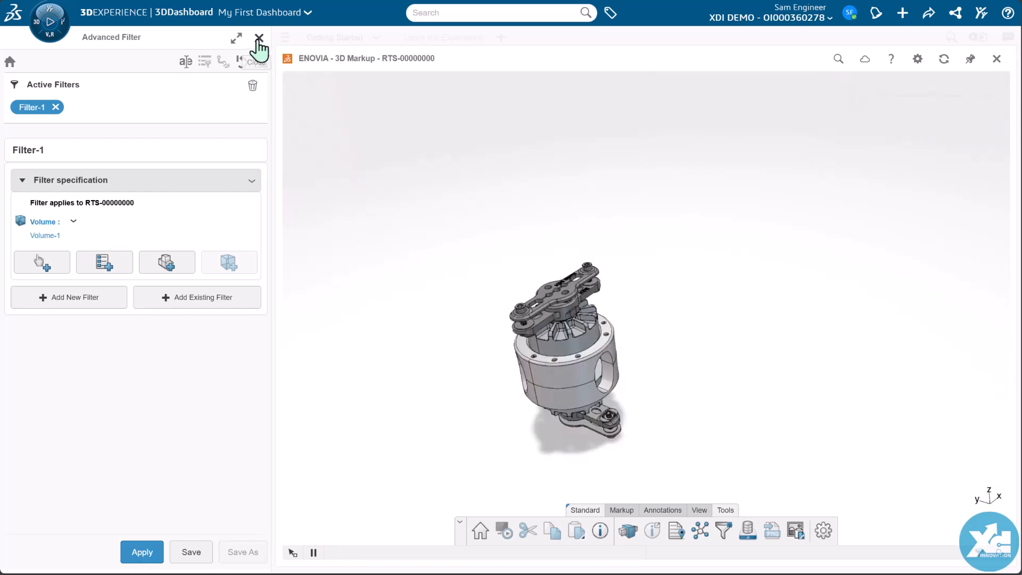
left_click(259, 39)
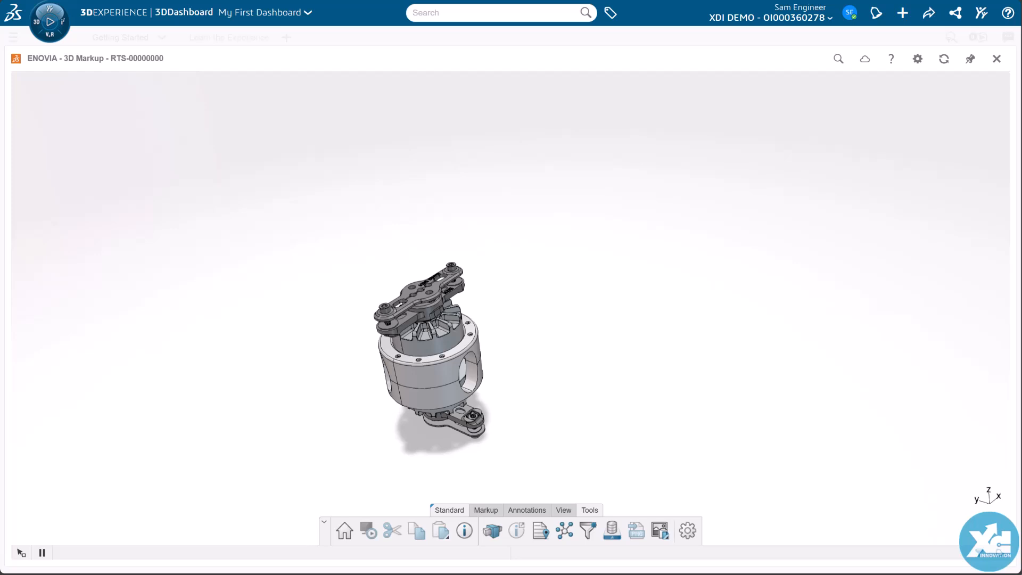
Step: Add a second slide to the in-work markup, showing the filtered hub assembly
middle_click_drag(469, 394, 472, 384)
scroll(474, 384, "up", 5)
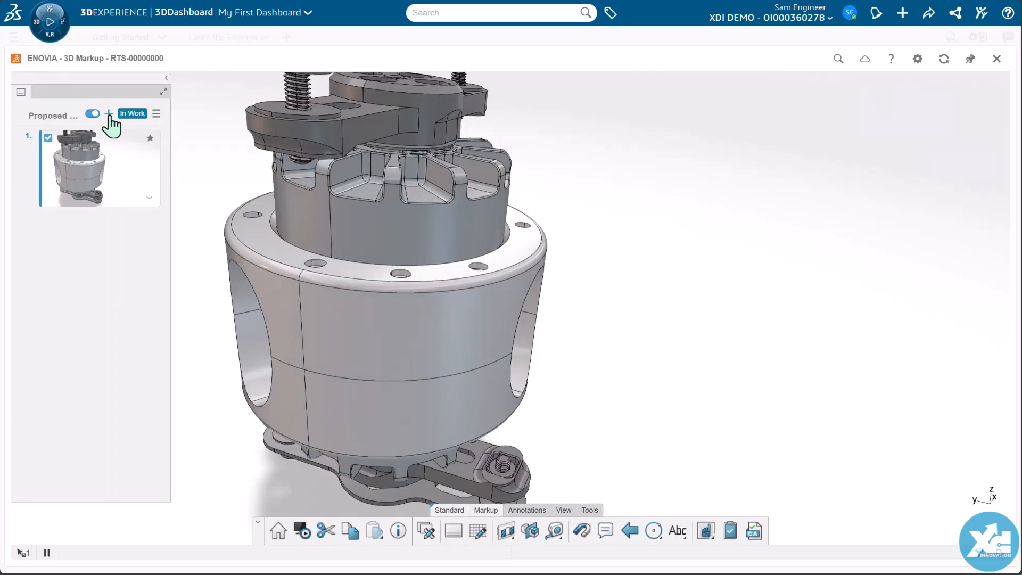
left_click(109, 113)
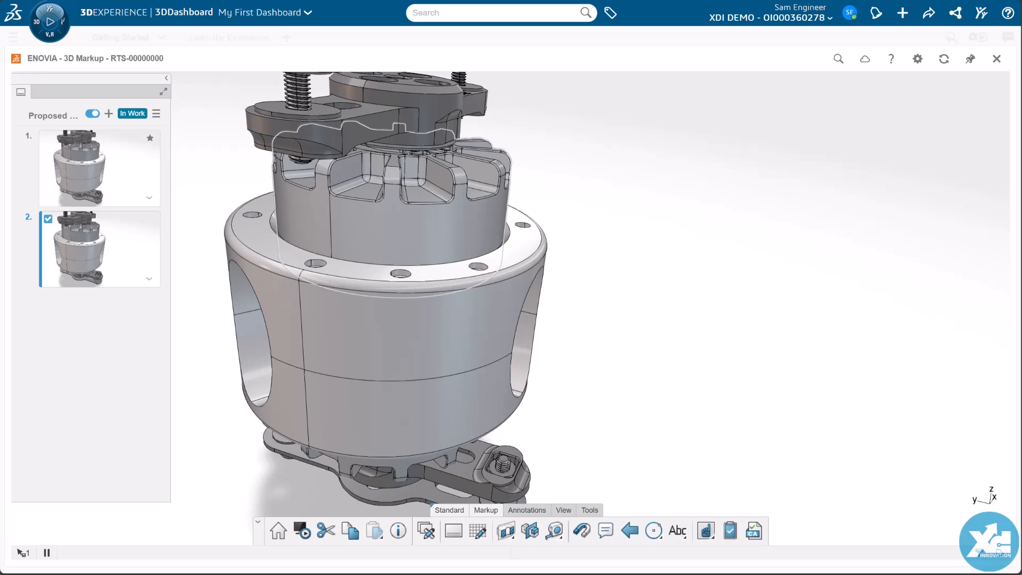
Step: Color the upper motor red on the second markup slide
left_click(427, 215)
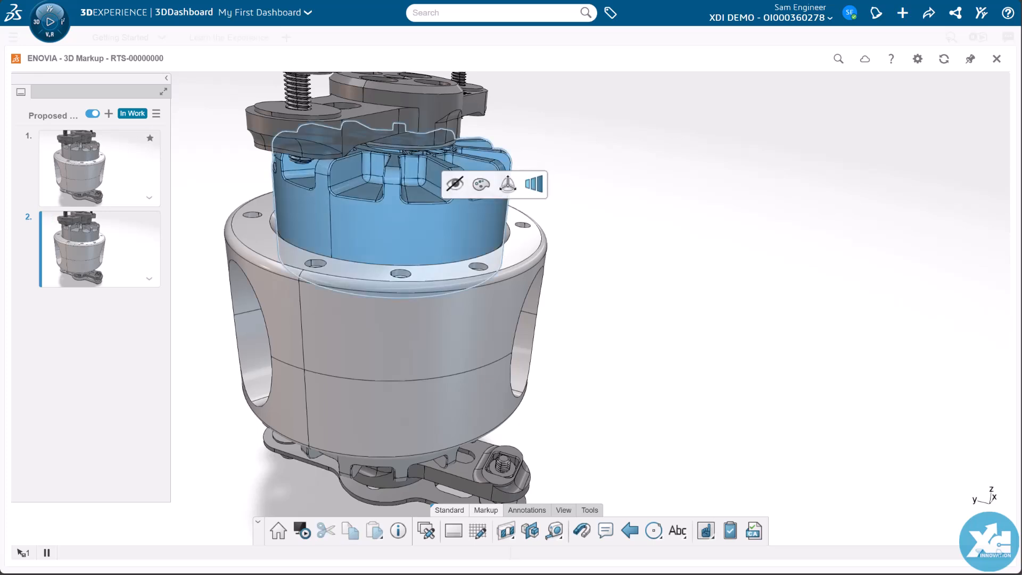
left_click(481, 186)
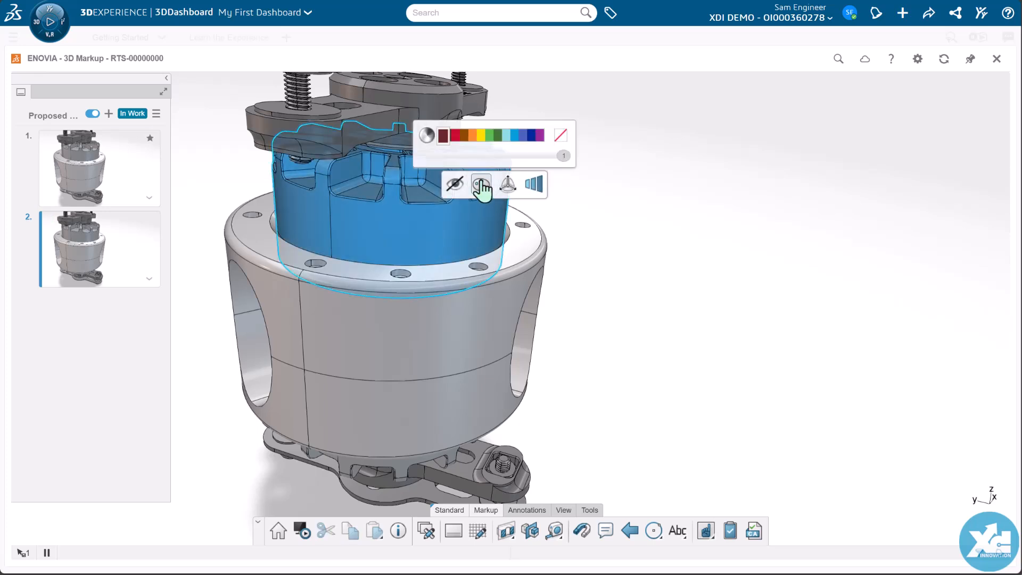
left_click(456, 138)
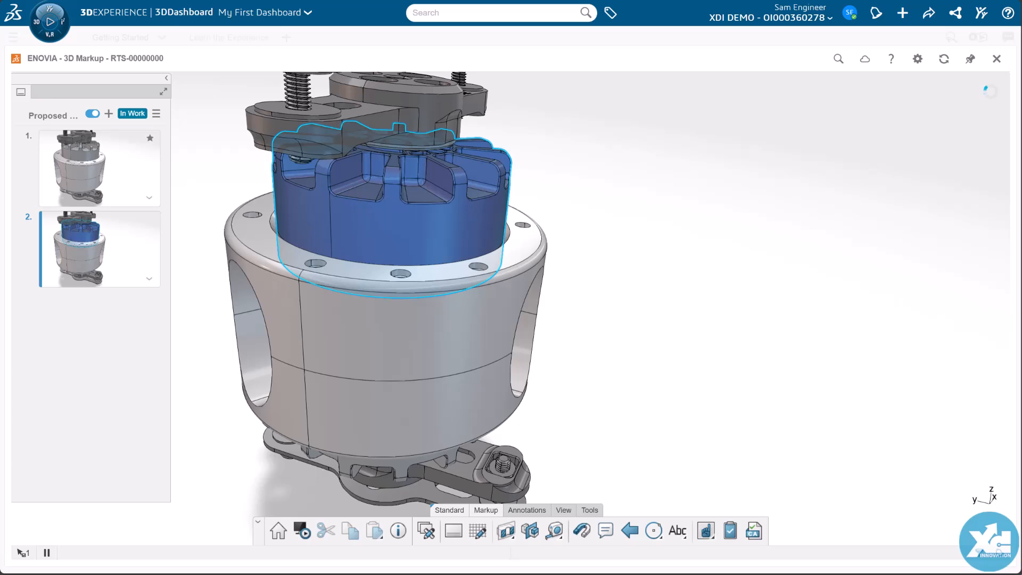
left_click(737, 188)
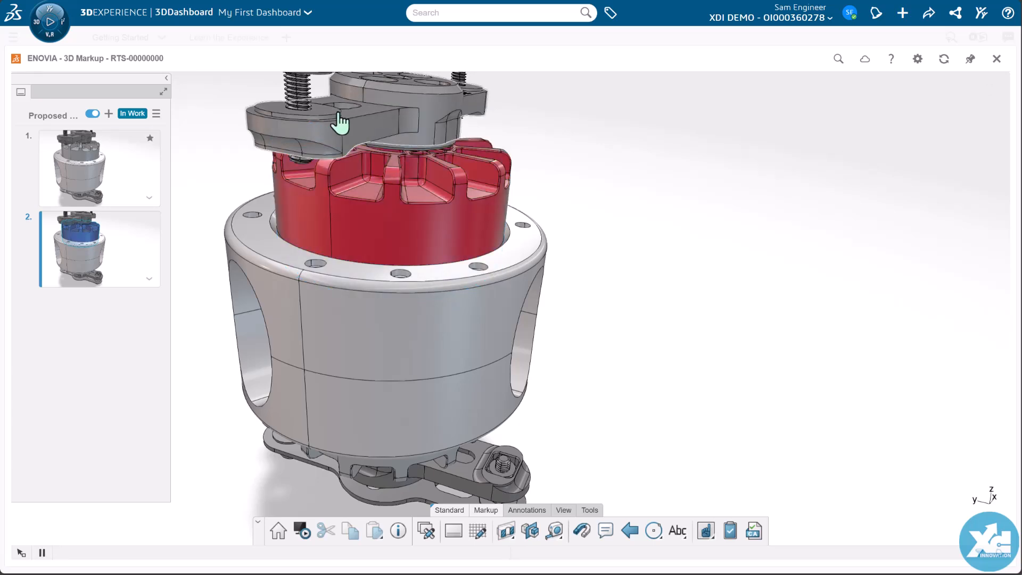
Step: Hide the propeller bracket, the bolts, the nuts and the round plate above the red motor
left_click(332, 143)
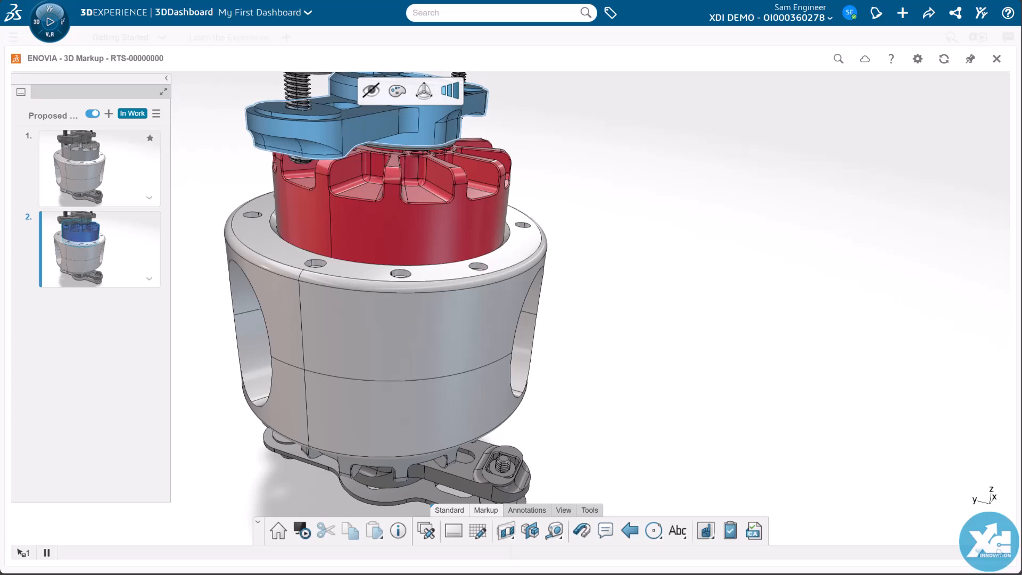
left_click(371, 91)
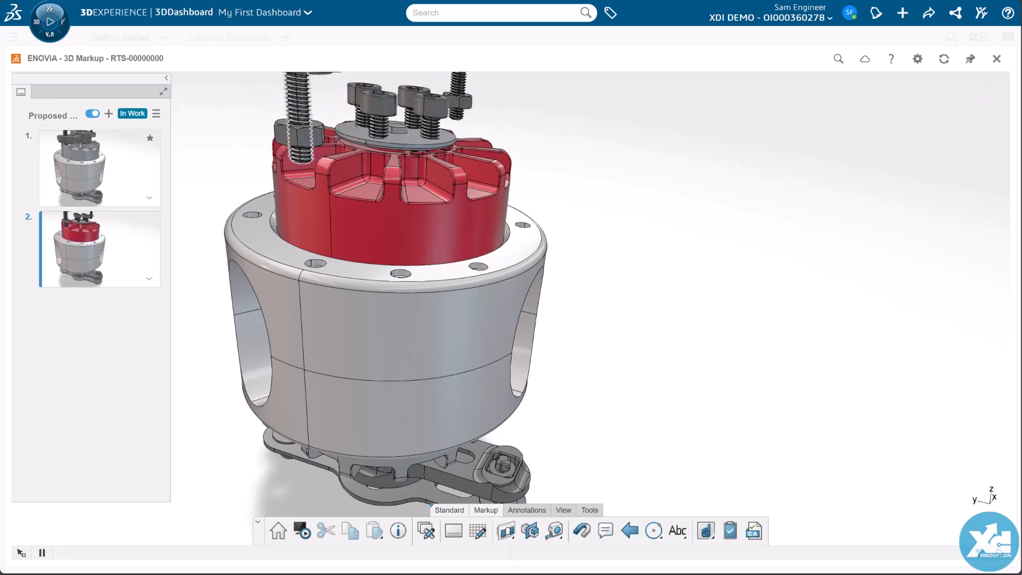
left_click(300, 101)
left_click(418, 147)
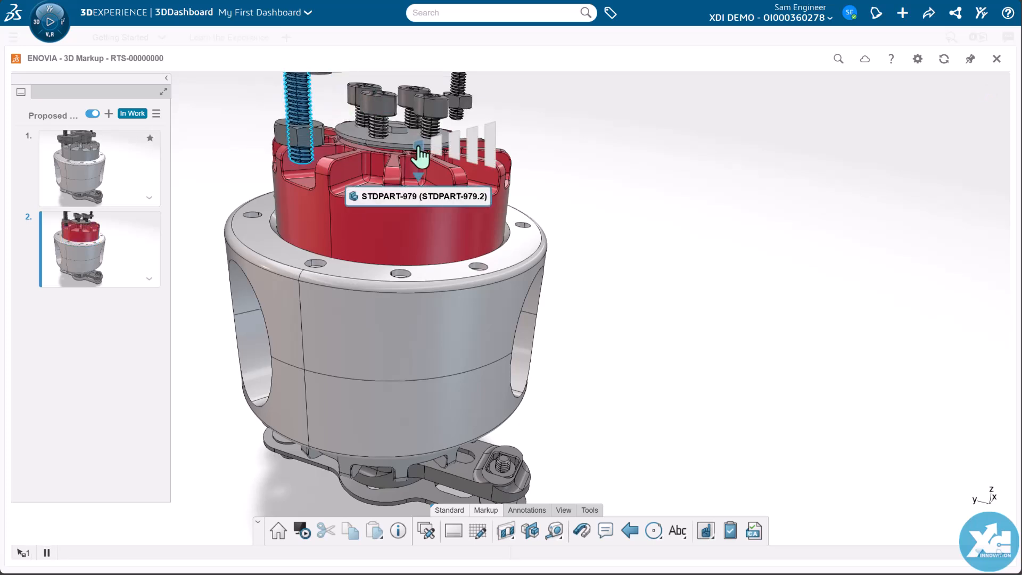
left_click(425, 158)
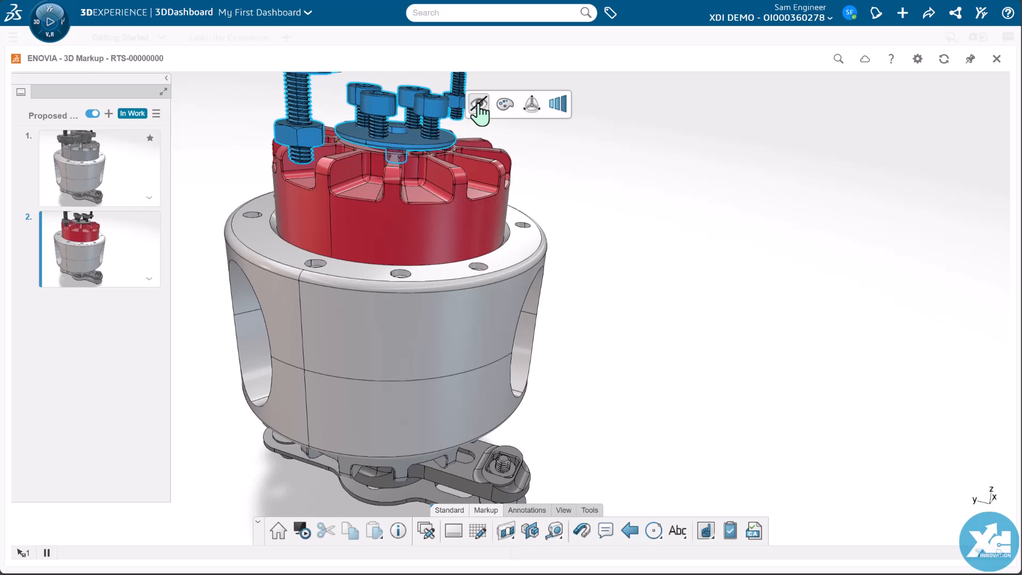
left_click(485, 106)
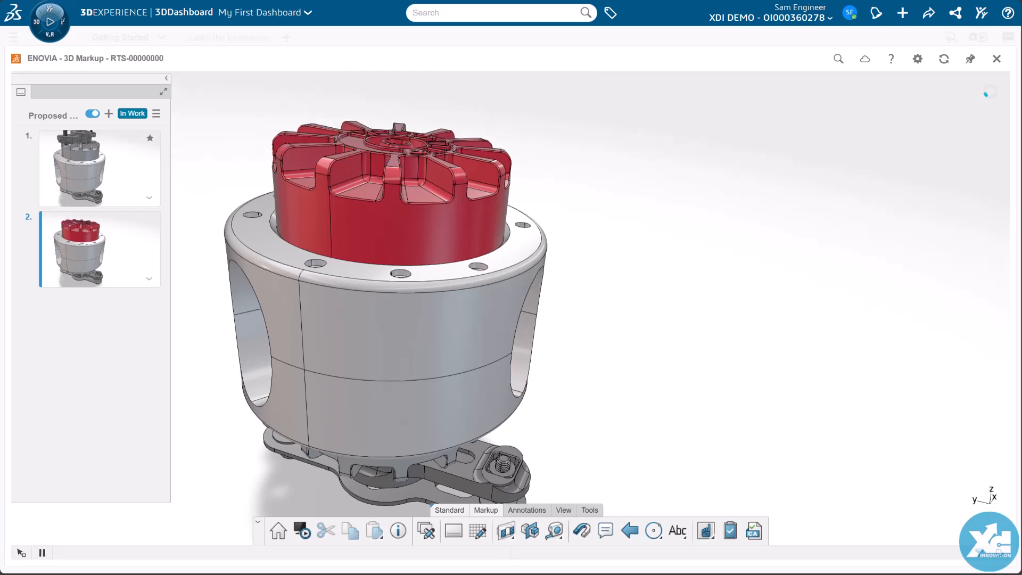
Step: Update the second slide's viewpoint to a higher view and hide the upper half of the hub
middle_click_drag(383, 288, 508, 325)
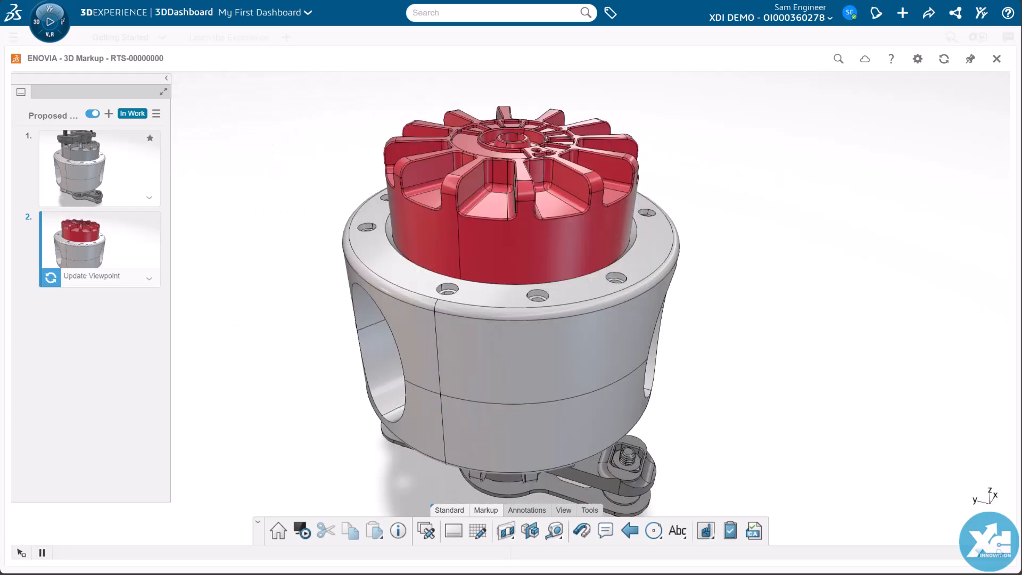
left_click(485, 361)
left_click(523, 315)
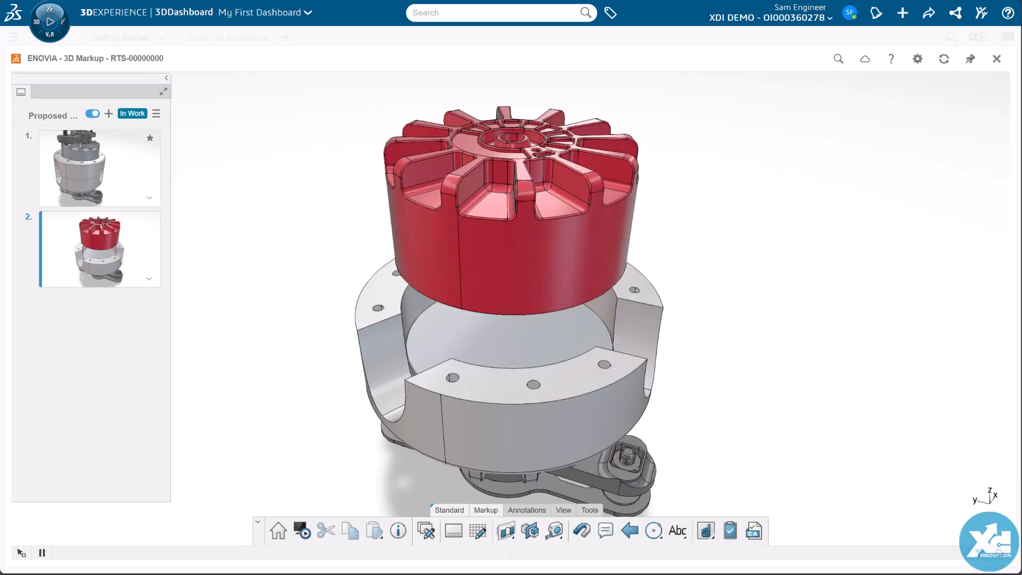
Step: Open the information properties of the red motor
left_click(529, 296)
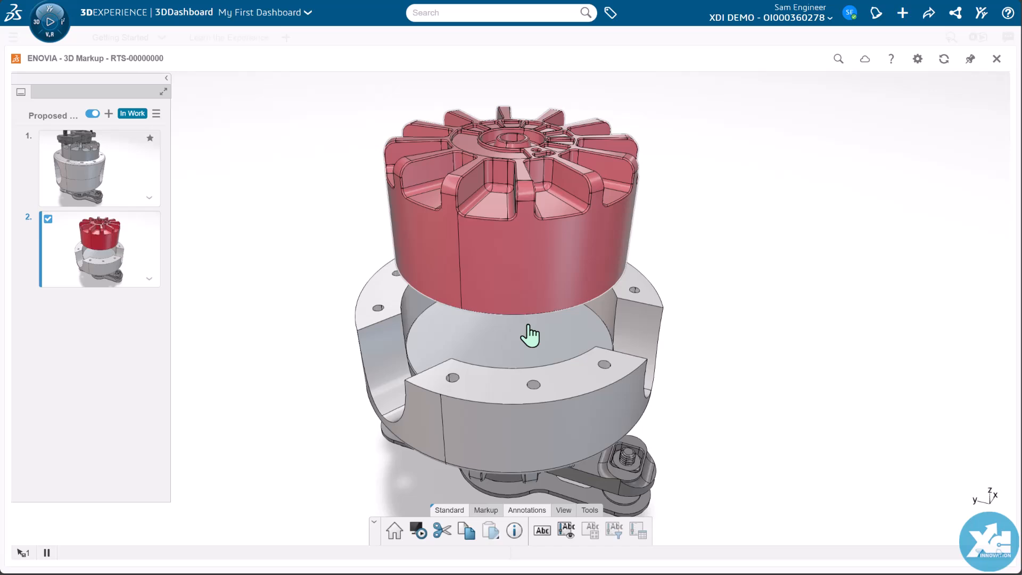
left_click(514, 531)
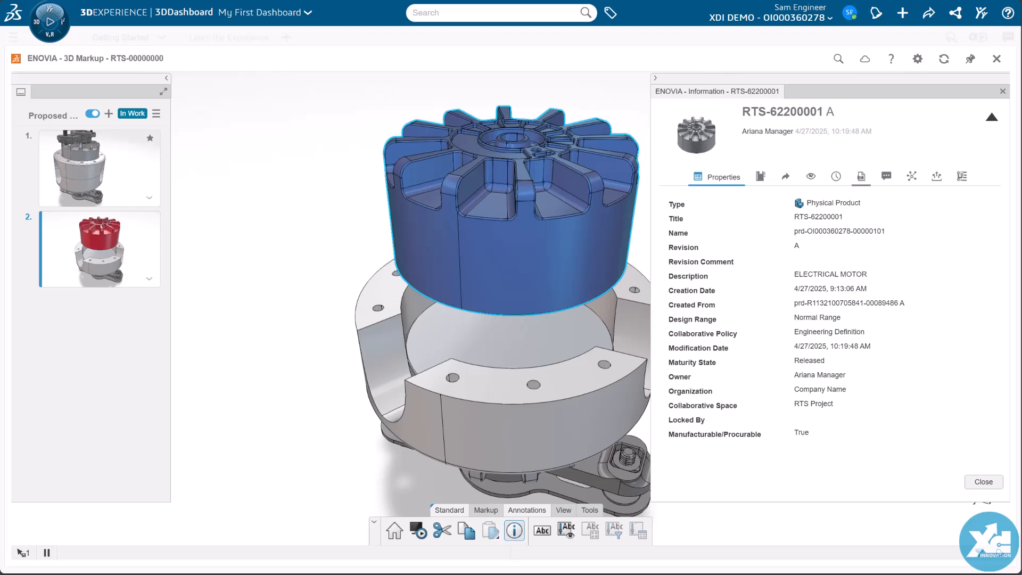
Step: Close the information properties and attach a leader text reading "RTS-62200001 A" to the red motor on the second slide
left_click(982, 482)
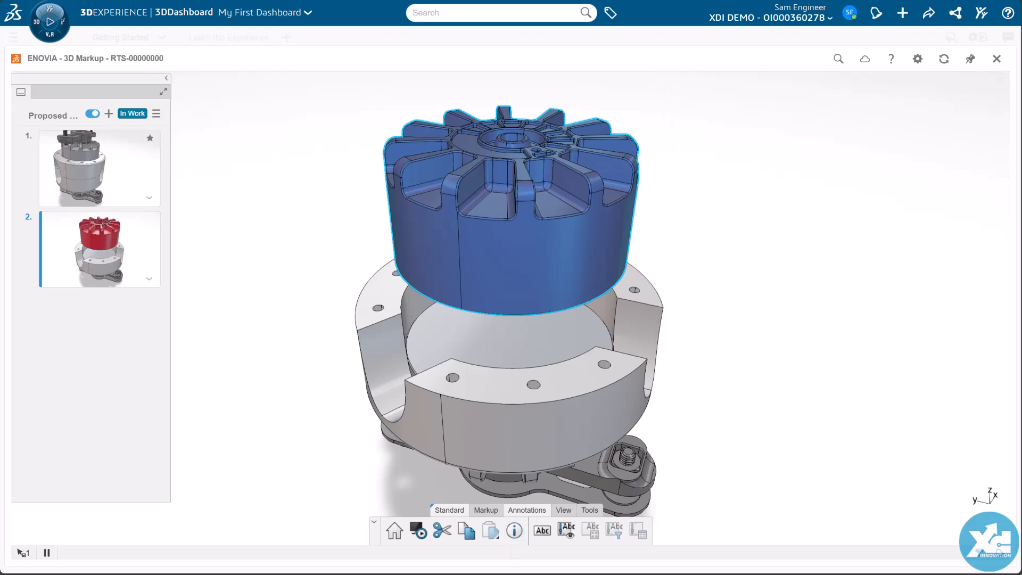
left_click(589, 510)
left_click(677, 530)
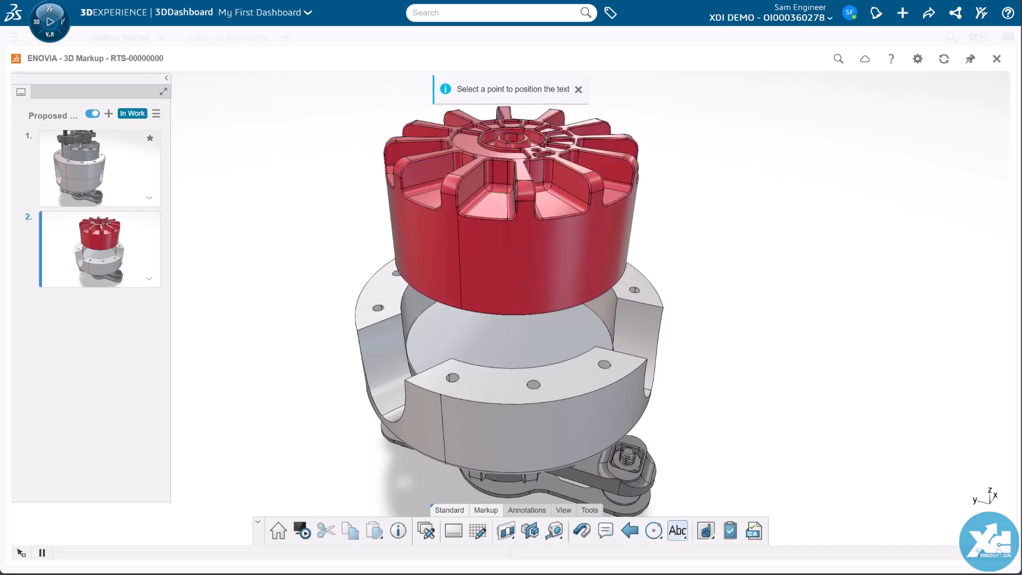
left_click(708, 161)
left_click_drag(708, 161, 632, 219)
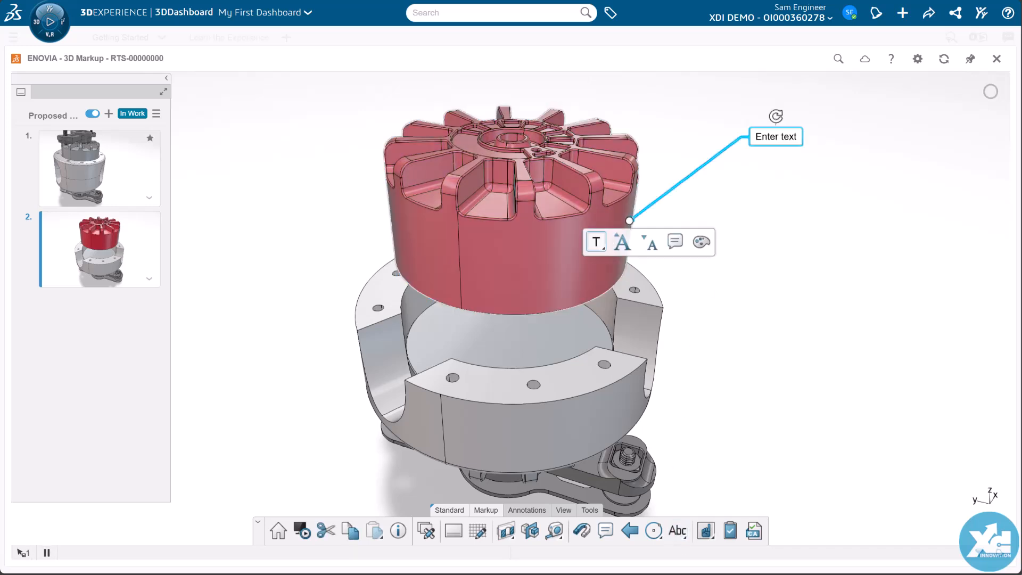
left_click(632, 219)
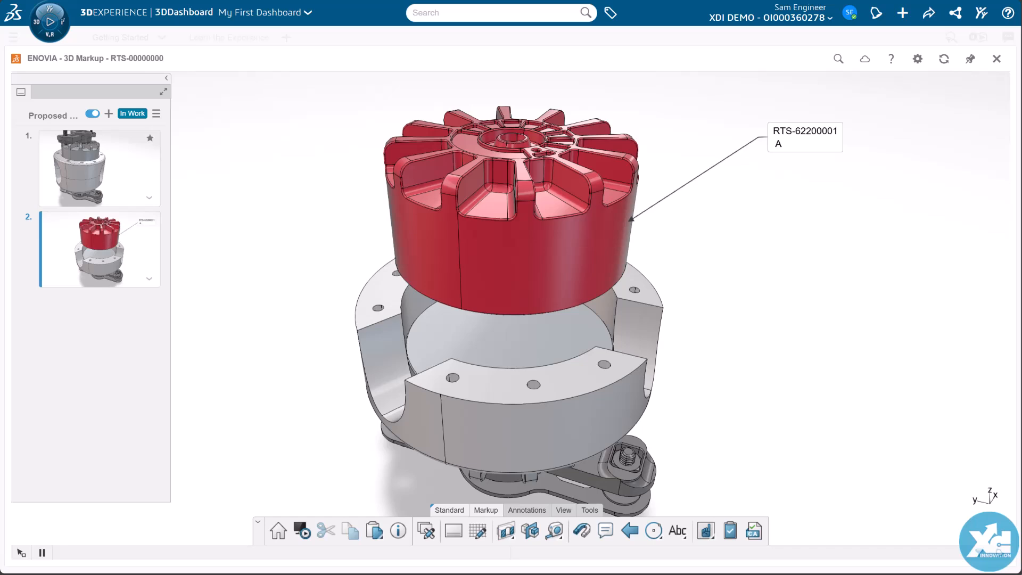
Step: Dimension the red motor's height with the note "Propose to change to 95mm" and update the second slide's viewpoint
left_click(554, 530)
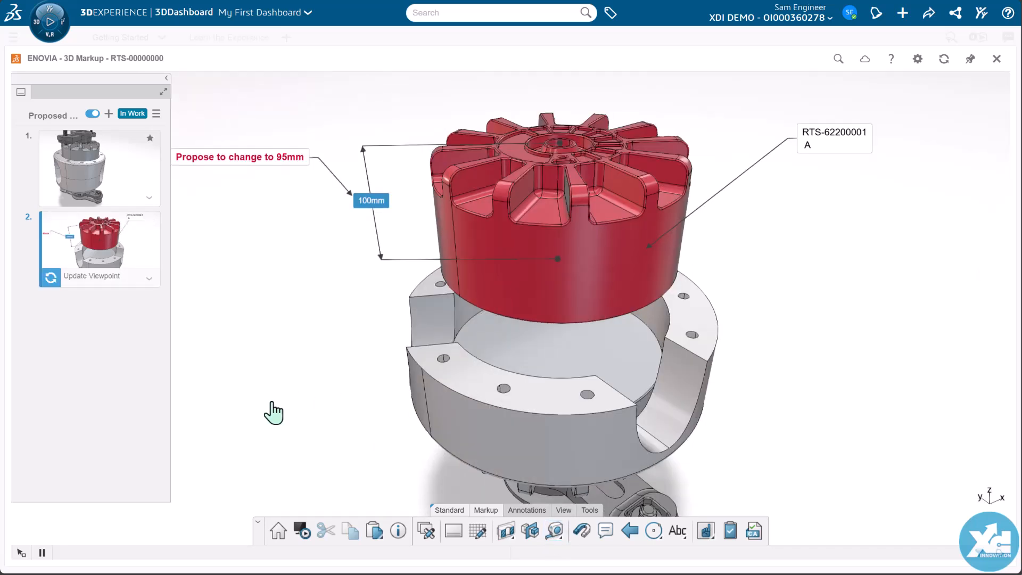
left_click(77, 280)
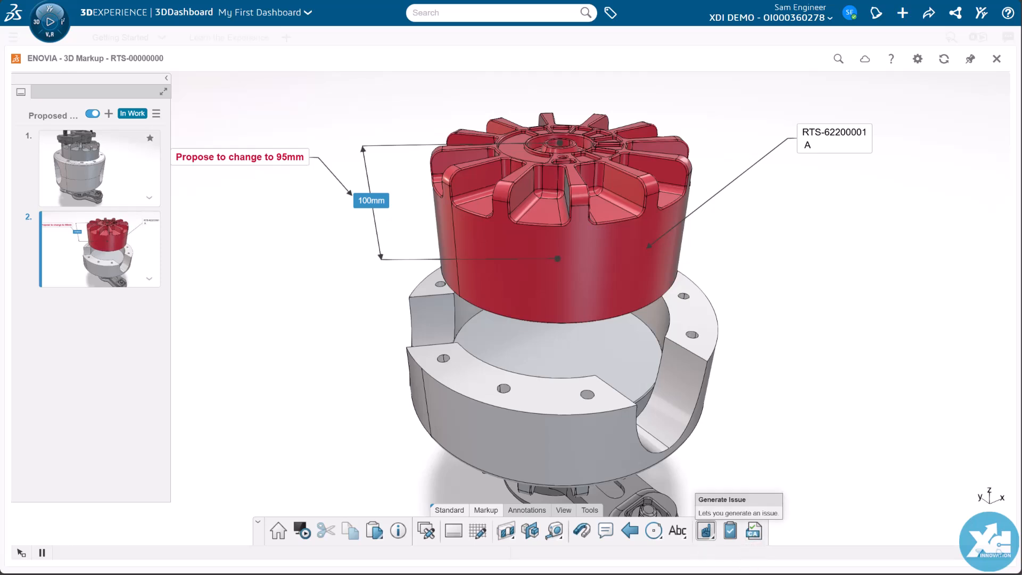
Step: Set up issue "Proposed Motor Change" in RTS Project with medium priority and recommendation "Decrease motor height by 5mm as shown in the markup"
left_click(705, 531)
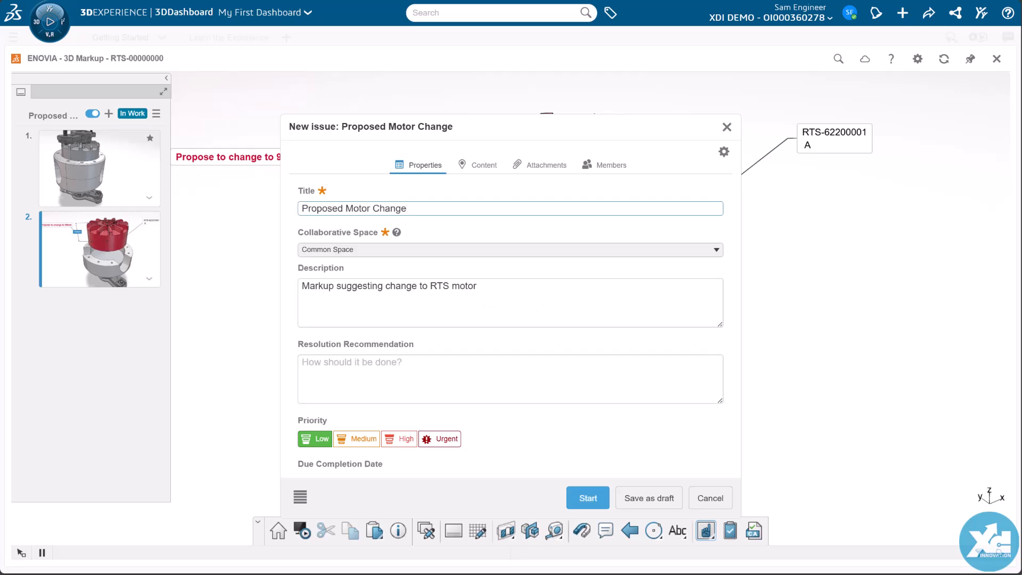
type("Decrease motor height by 5mm as shown in the markup")
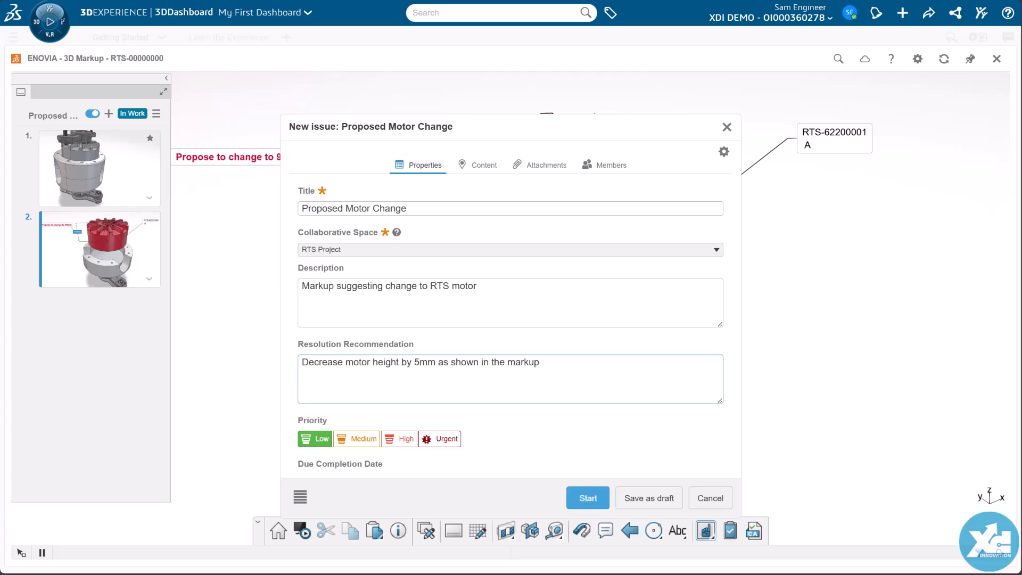
left_click(355, 440)
left_click(538, 169)
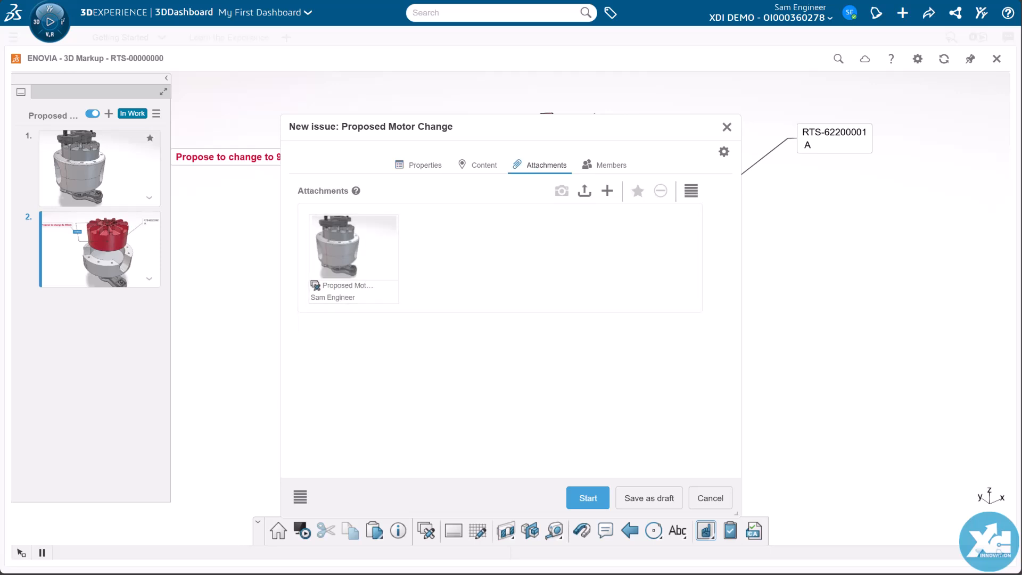
left_click(482, 169)
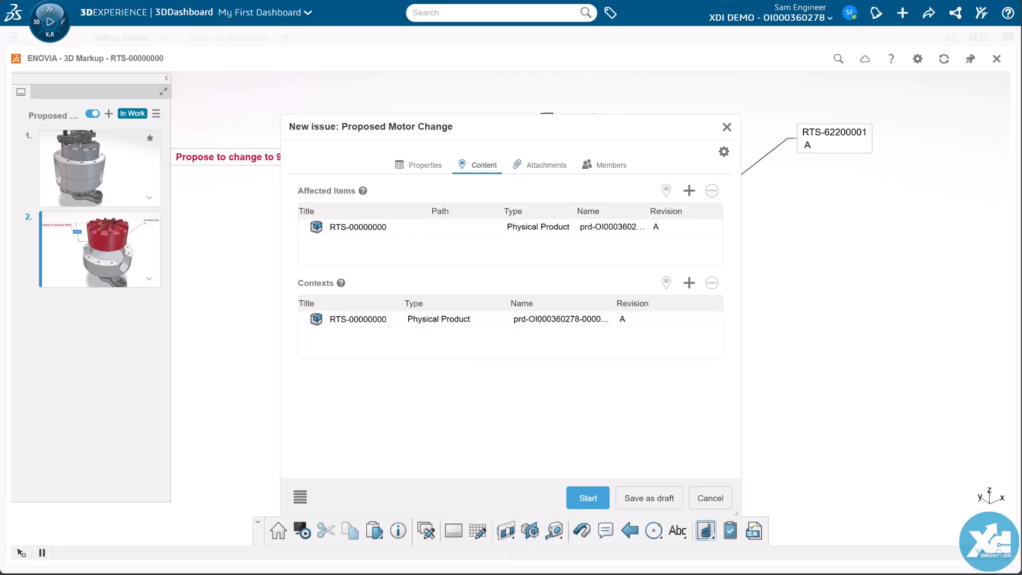
Step: Make the manager the owner of the new issue and assign the issue to yourself
left_click(610, 169)
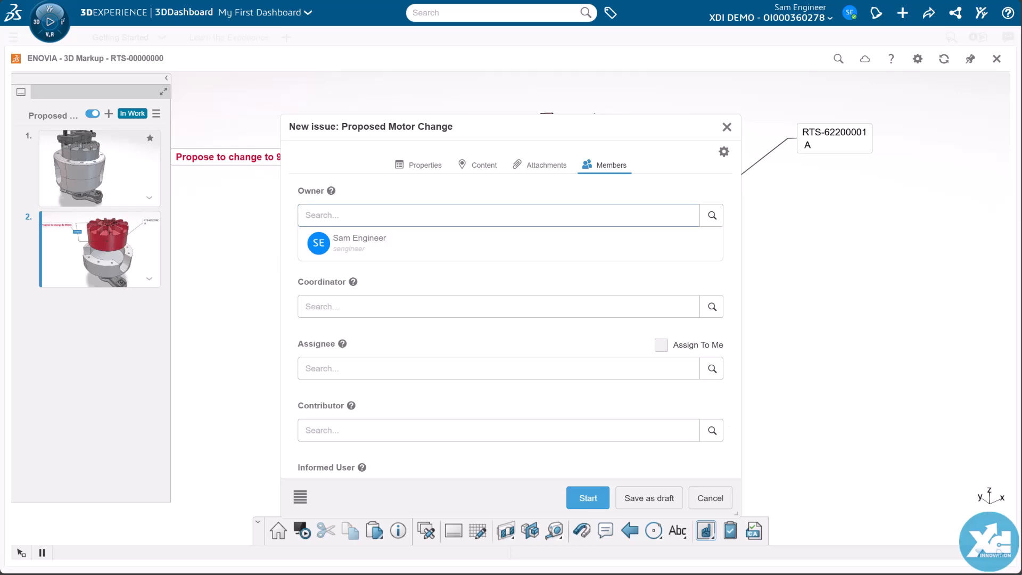
type("ariana")
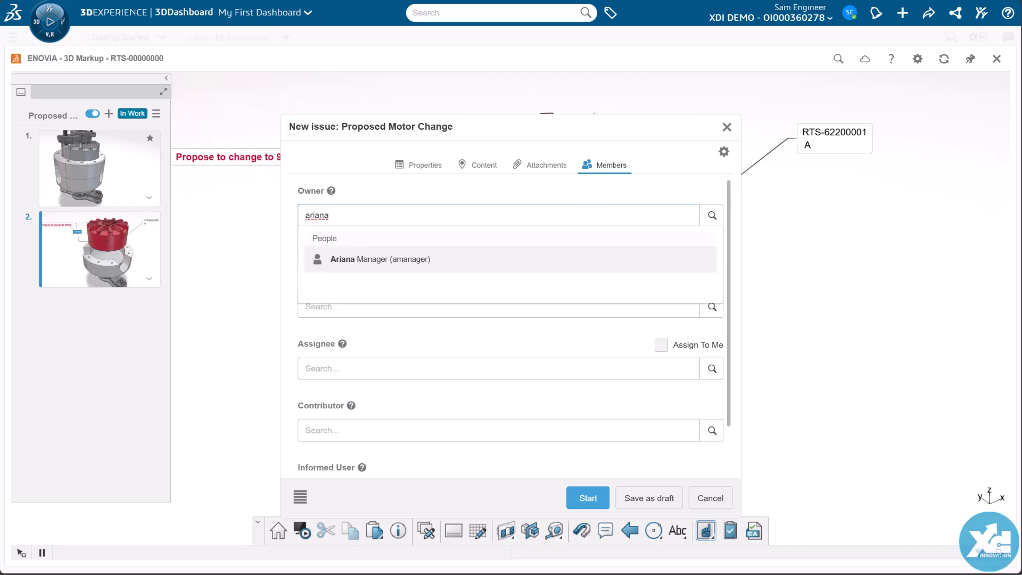
left_click(349, 261)
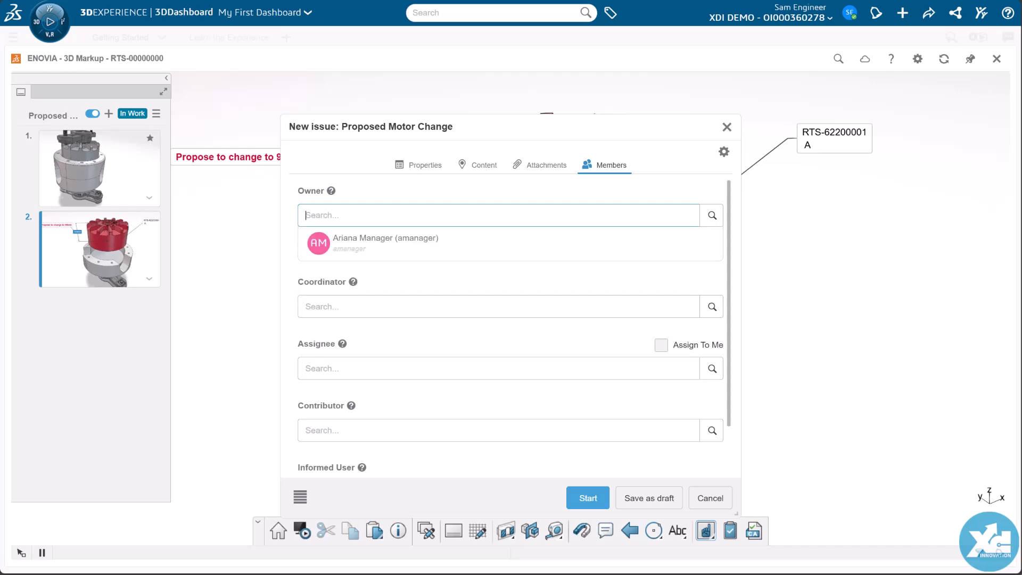
left_click(351, 368)
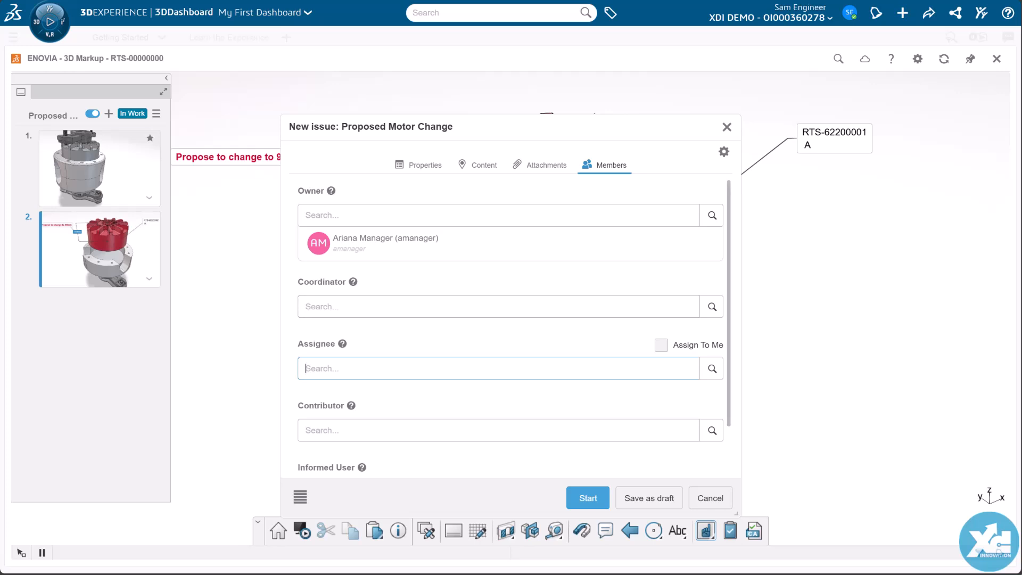
left_click(661, 344)
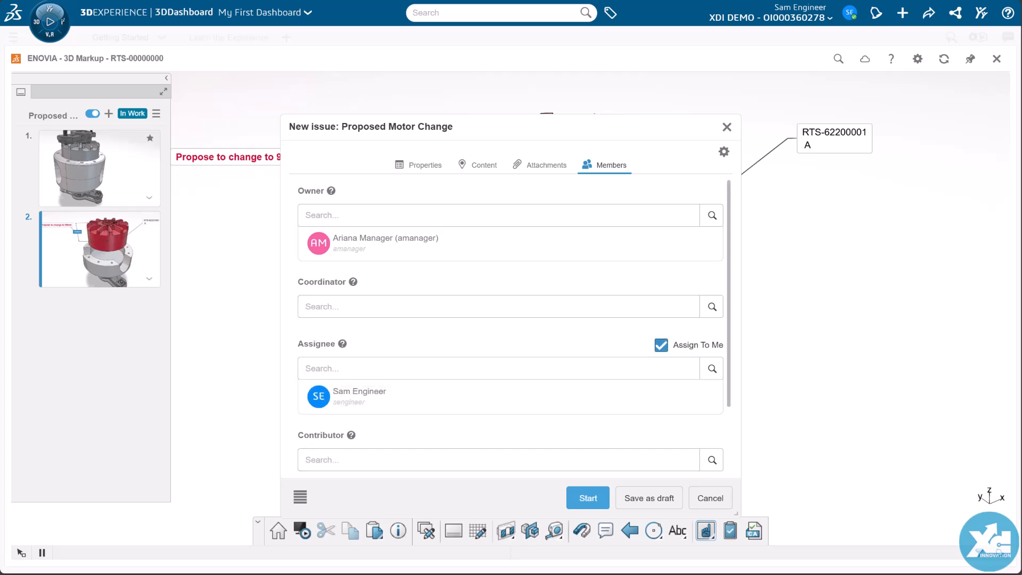
Step: Add the quality team member to the new issue as an informed user
scroll(510, 325, "down", 1)
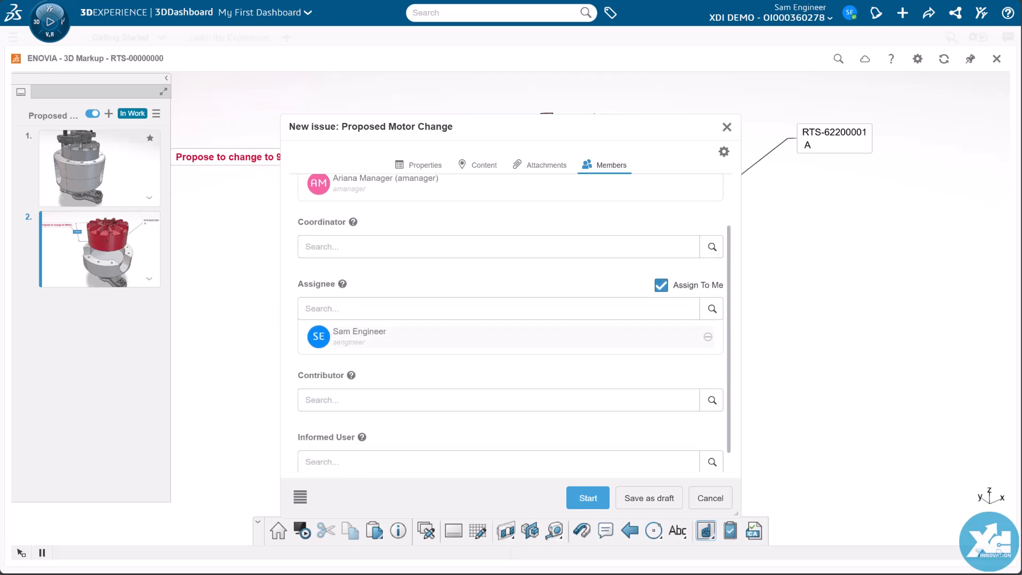
scroll(510, 346, "down", 1)
left_click(362, 446)
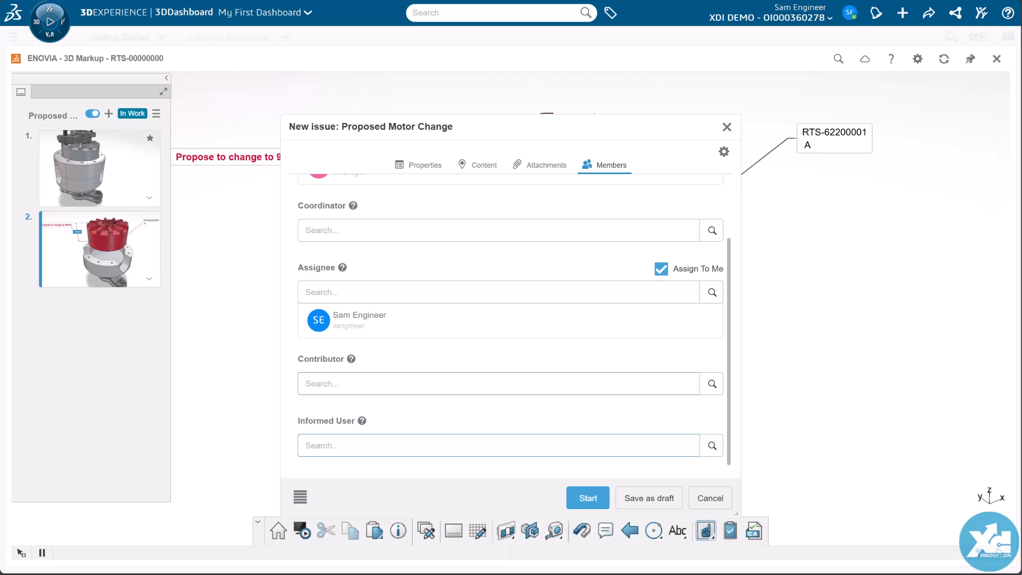
type("mark")
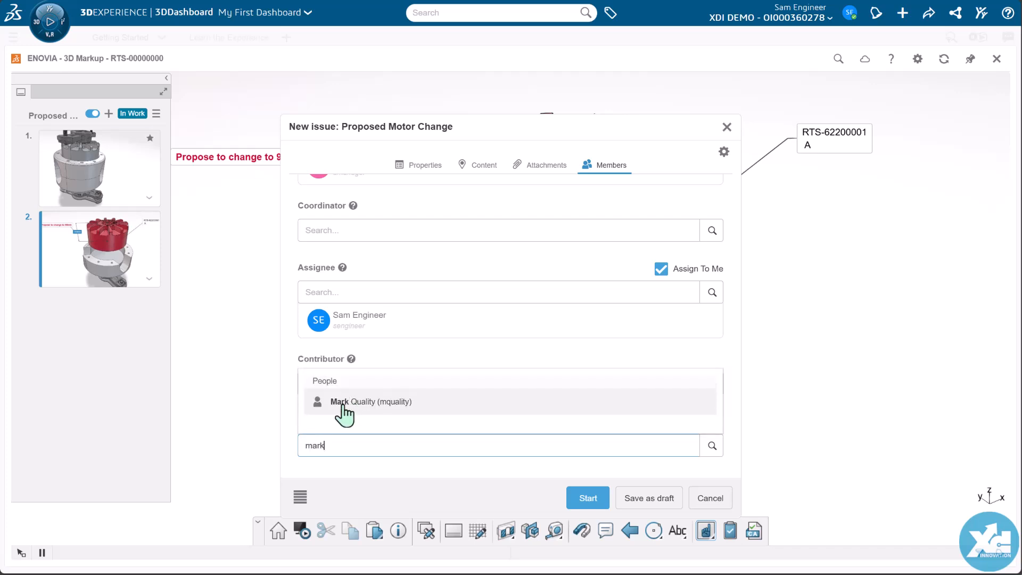
left_click(343, 406)
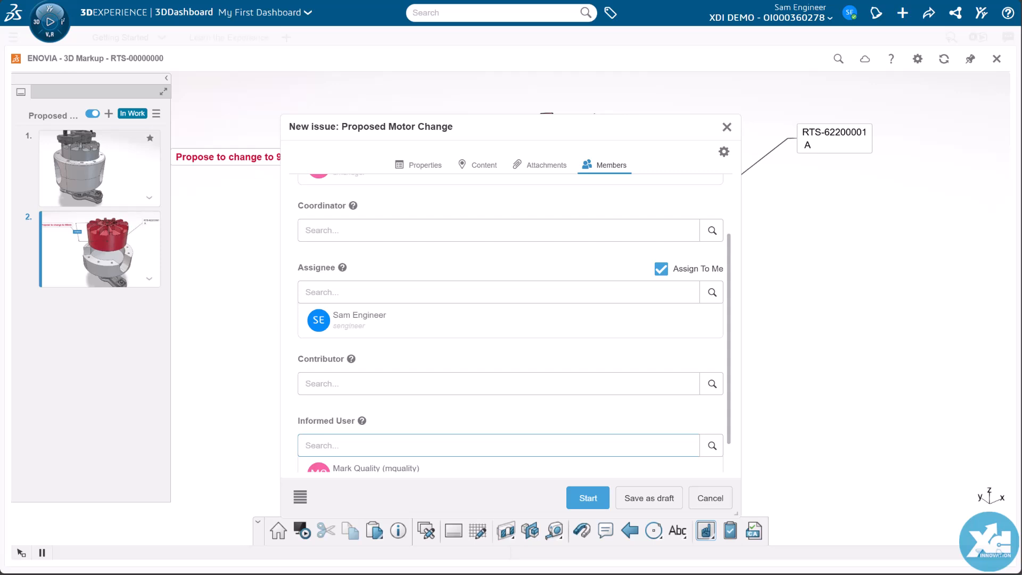
scroll(510, 322, "down", 1)
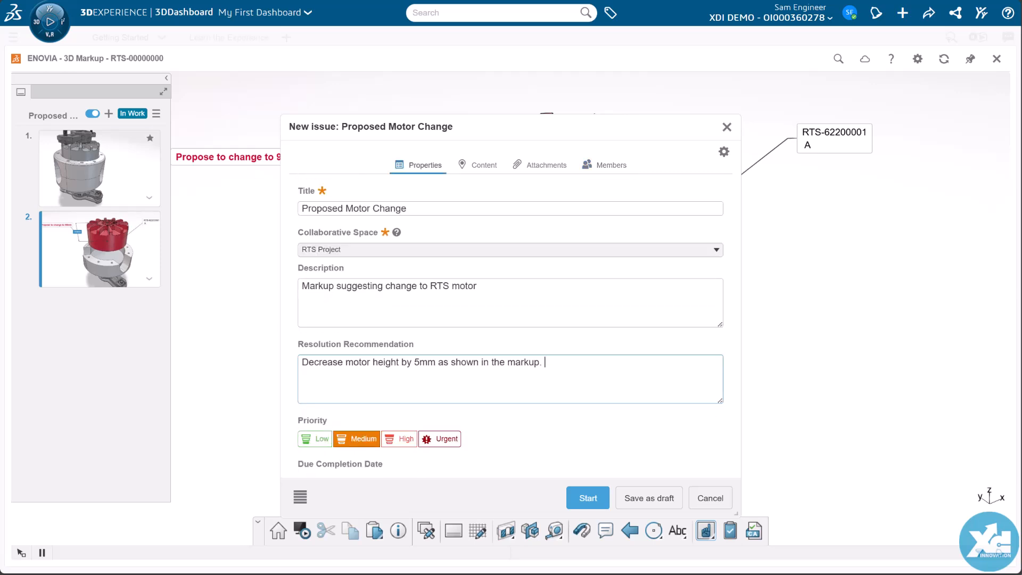
Step: Append "Other products will be impacted by the change as this data is released." to the recommendation, set due completion to May 30, 2025 and start the issue
type("Other produ")
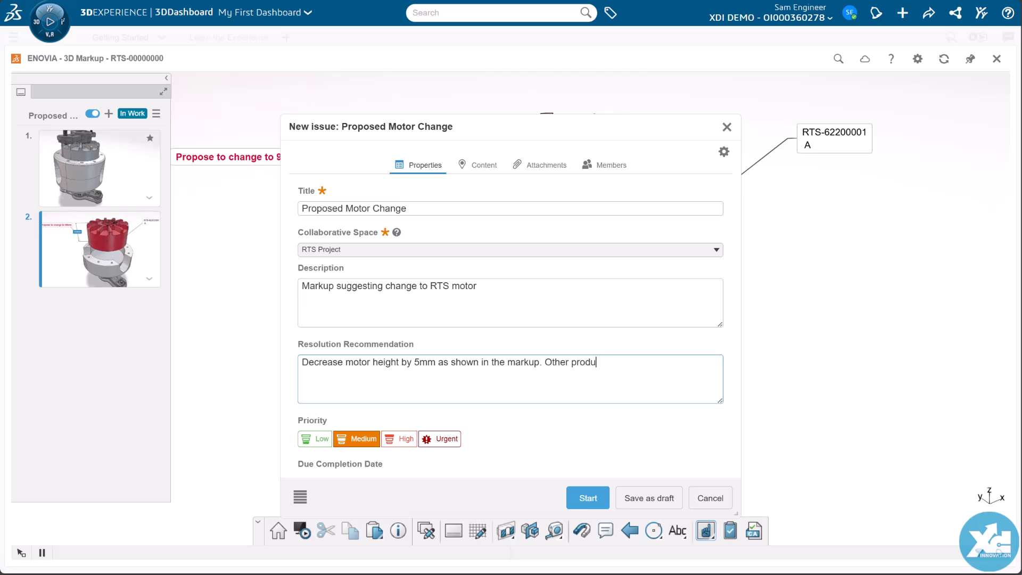
scroll(510, 320, "down", 4)
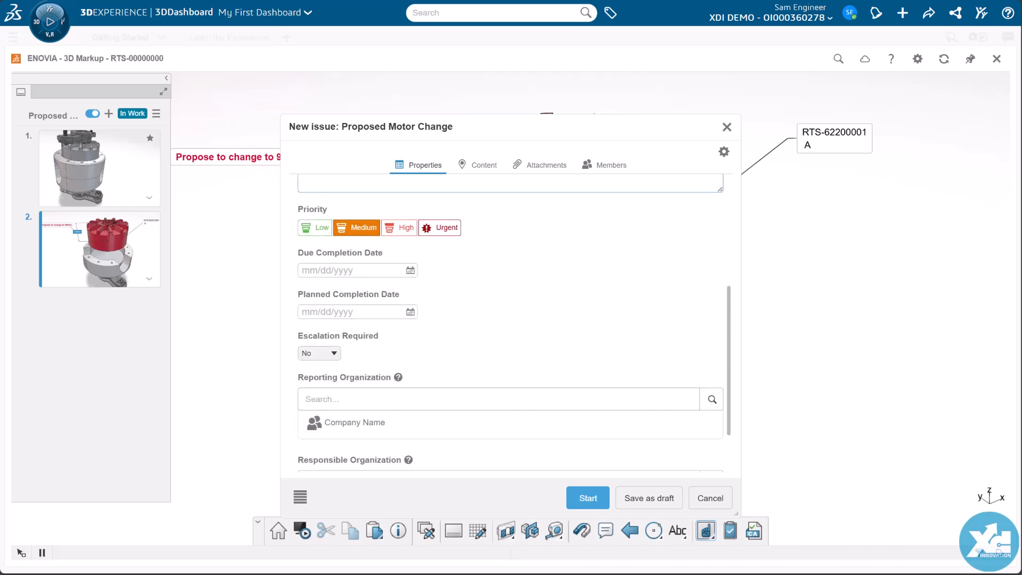
left_click(410, 271)
left_click(394, 388)
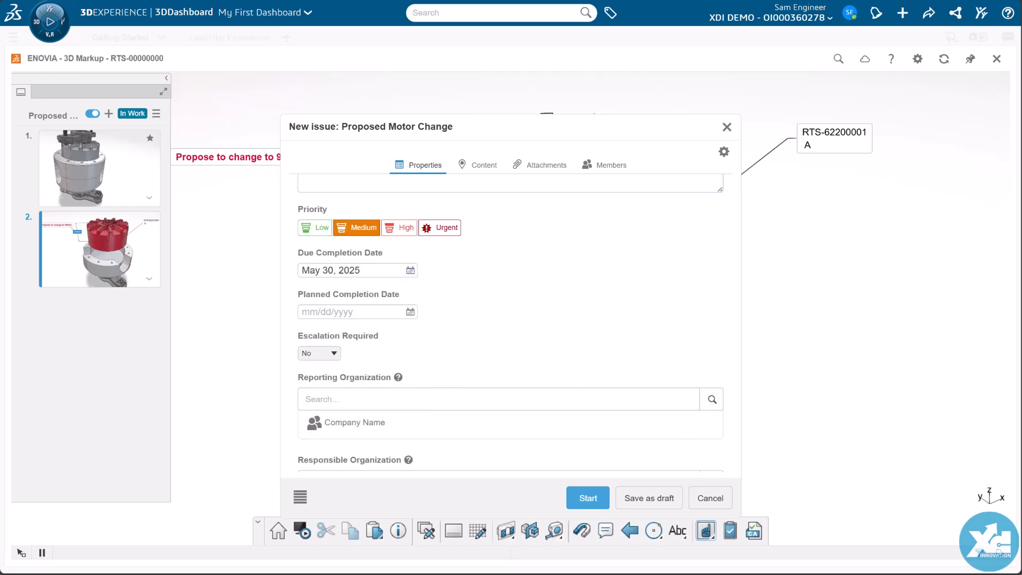
left_click(580, 500)
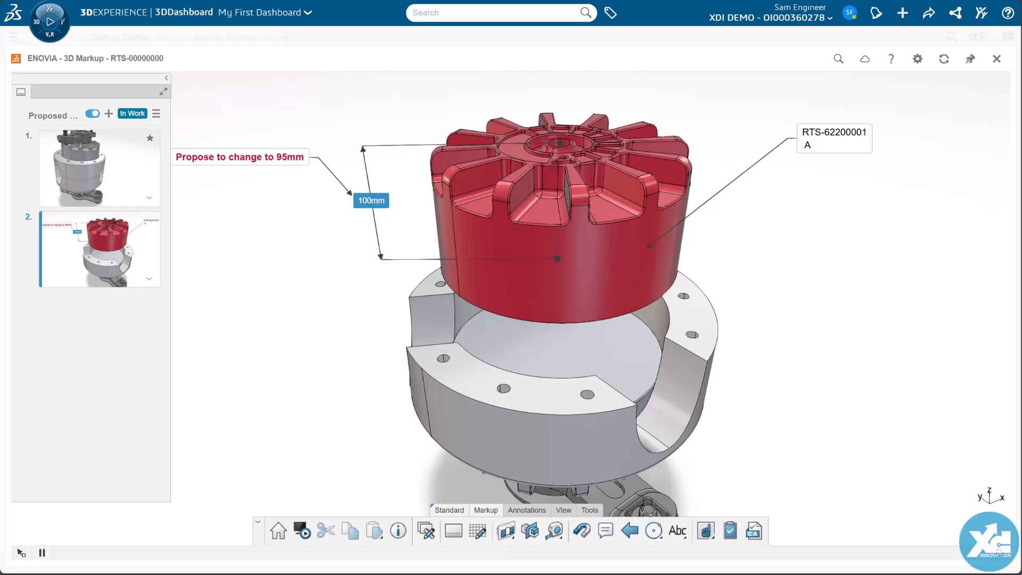
Step: Close the 3D Markup, search the apps for "issue" and open Issue Management
left_click(996, 60)
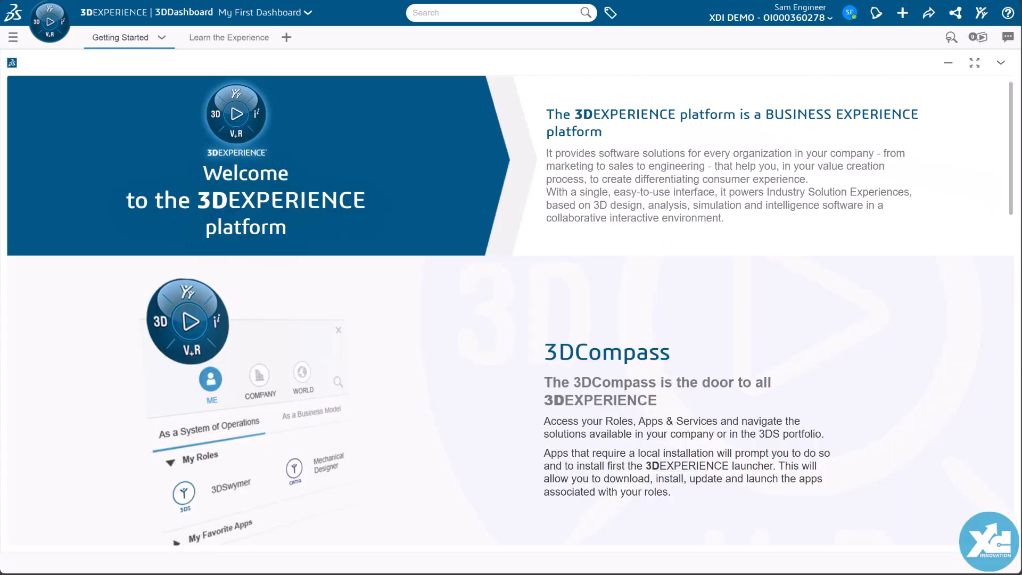
type("issue")
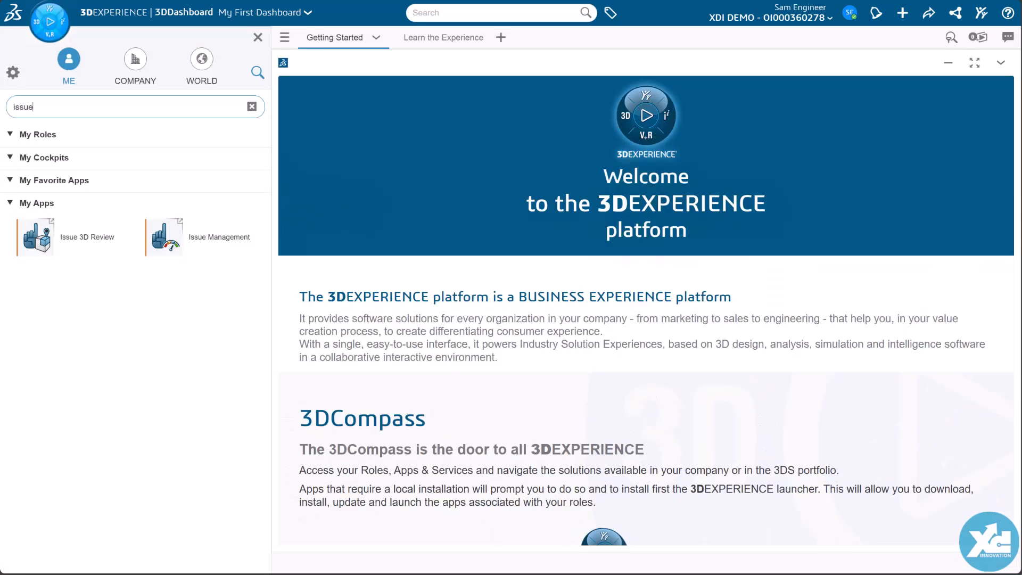
left_click(168, 246)
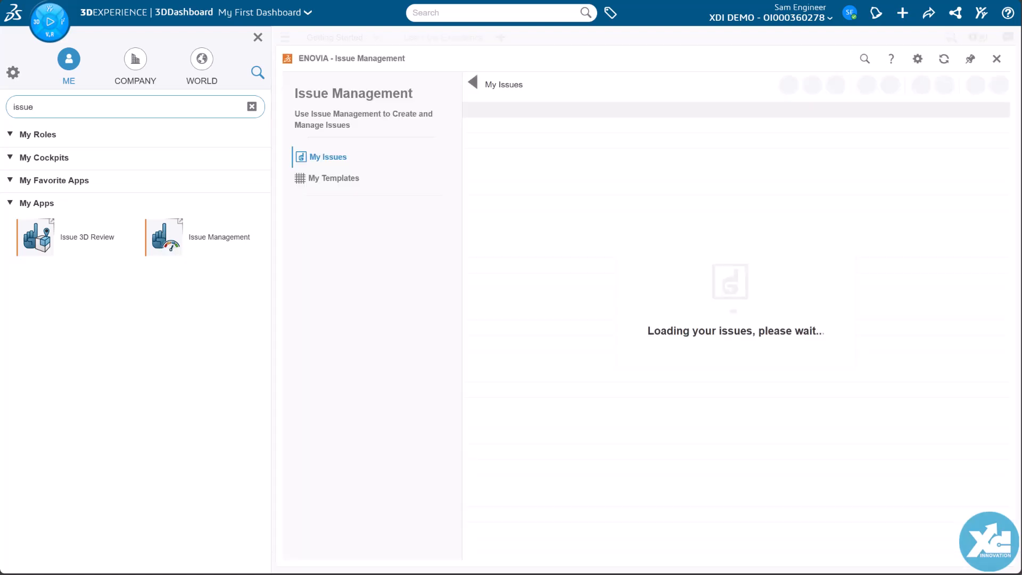
left_click(257, 37)
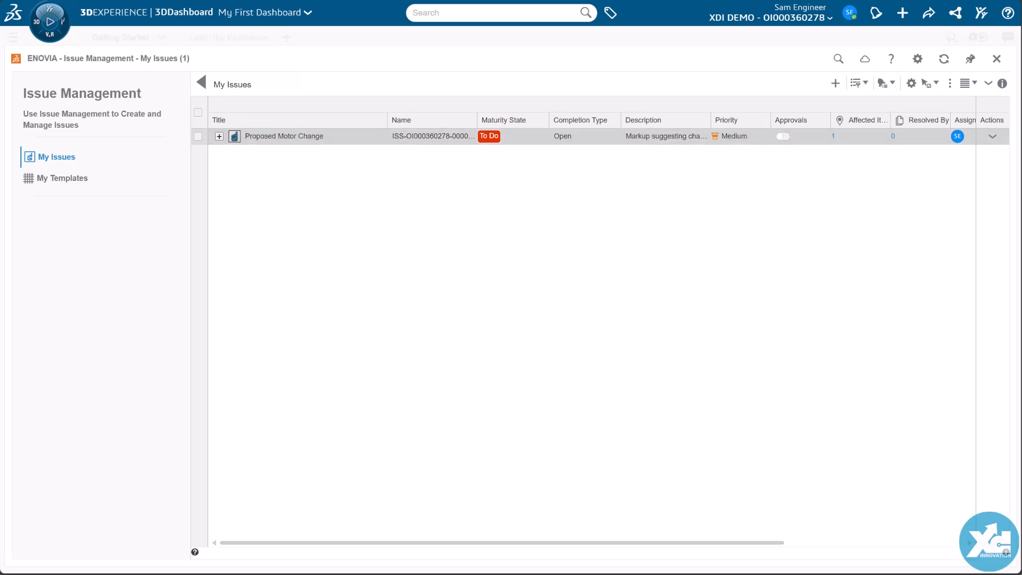
Step: Examine the Proposed Motor Change issue's linked items, information properties and maturity graph without changing its state
left_click(219, 136)
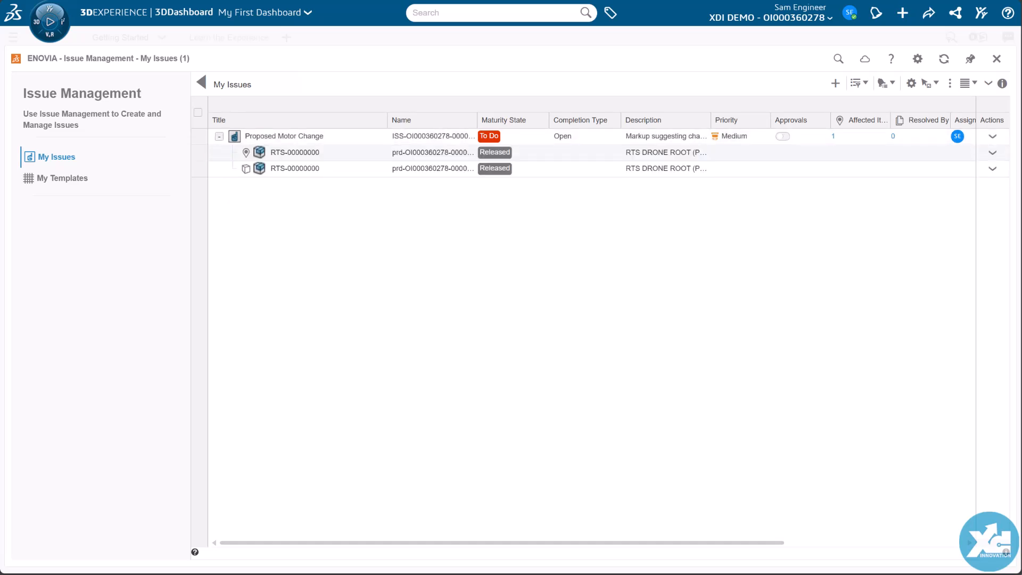
left_click(298, 136)
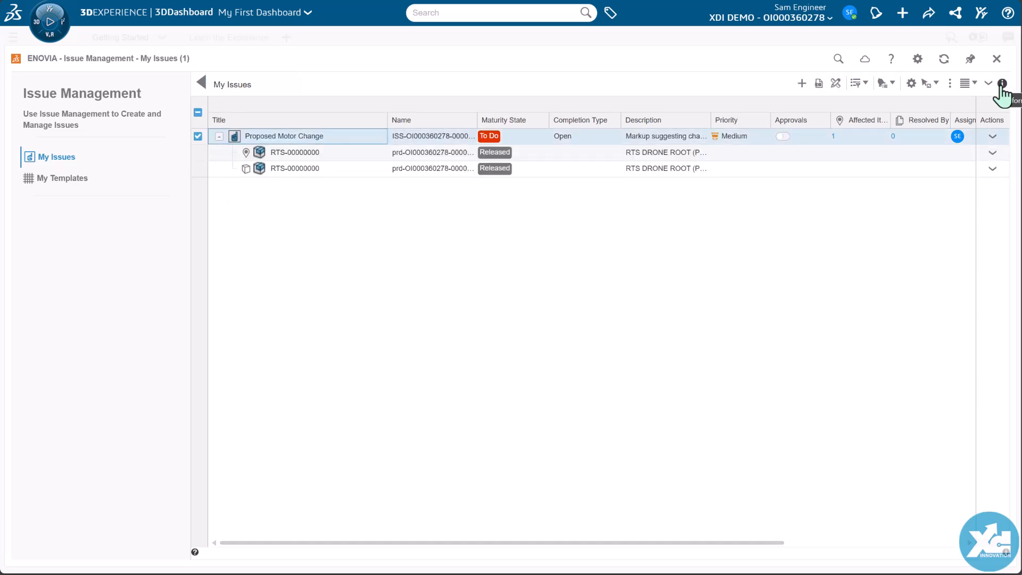
left_click(1002, 84)
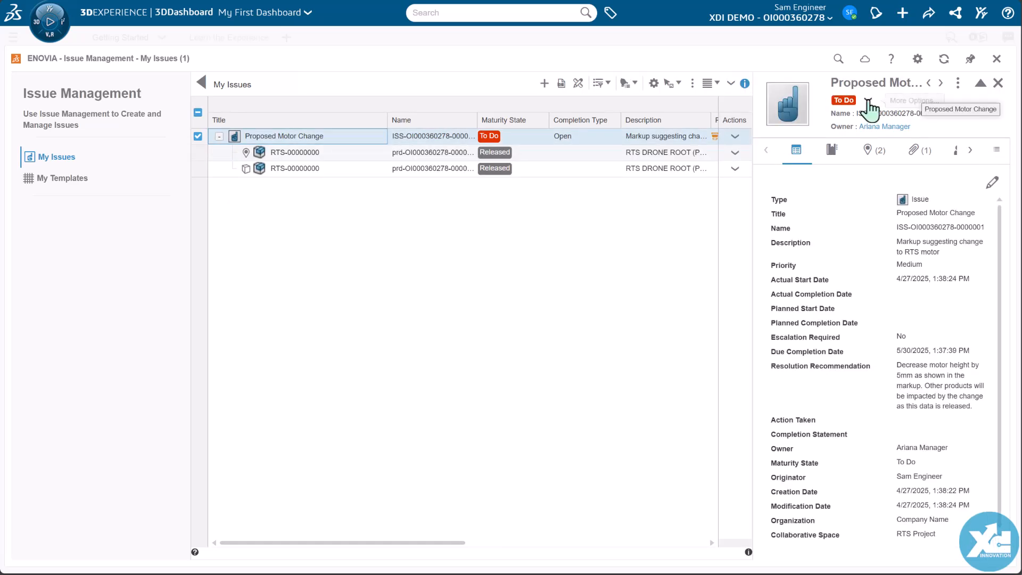
left_click(870, 105)
left_click(873, 179)
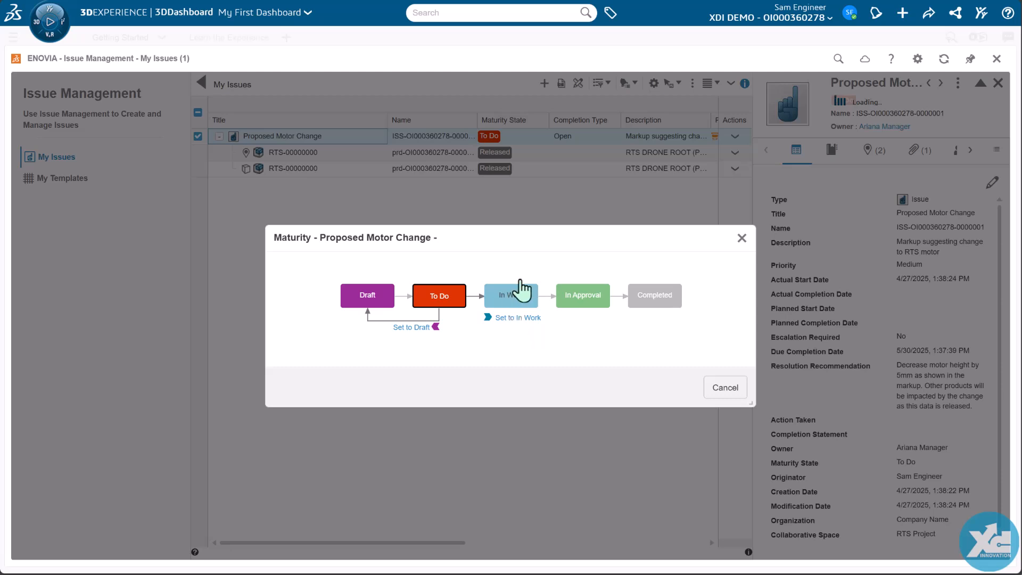
left_click(725, 388)
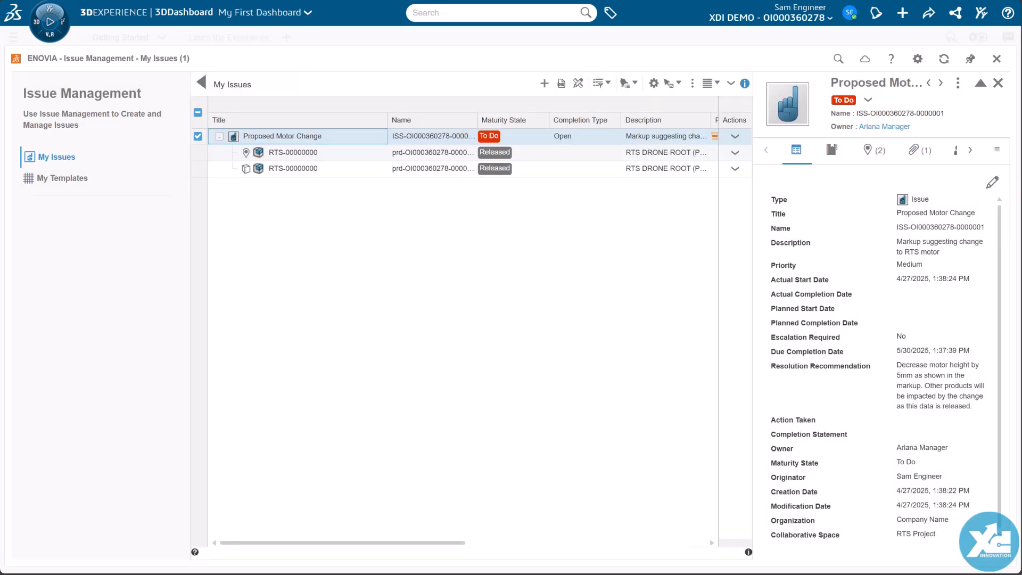
left_click(998, 83)
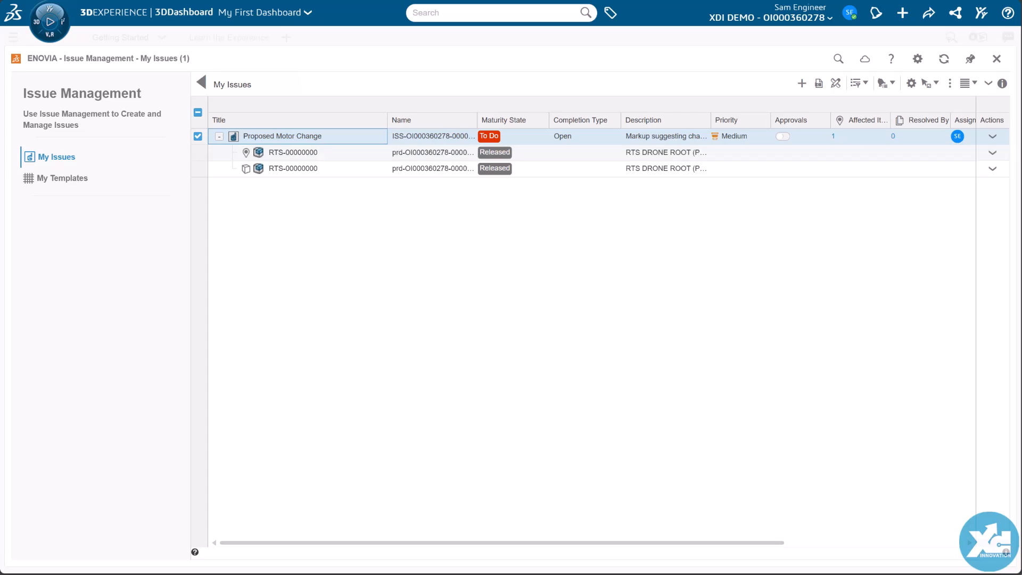
Step: Close Issue Management and post a comment with the issue link on the community's "Overall Motor Height" post, addressed to the quality member and the manager
left_click(997, 60)
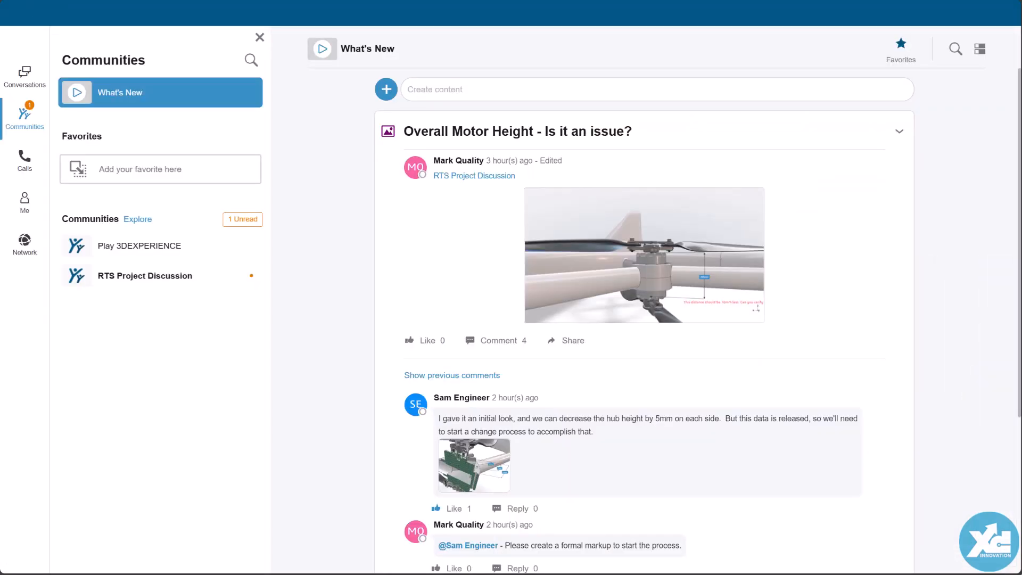
scroll(644, 320, "down", 2)
scroll(644, 320, "down", 2)
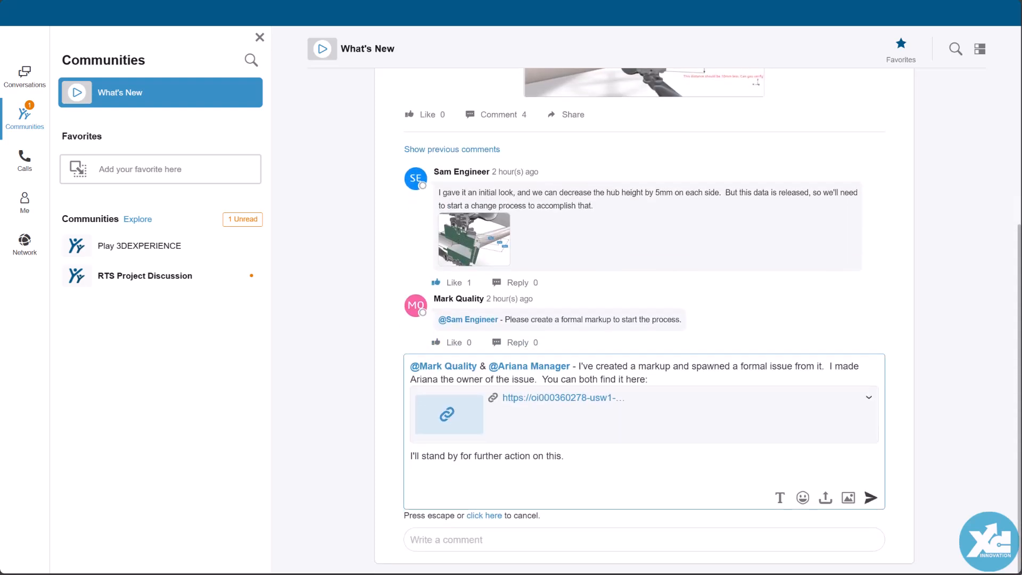
left_click(871, 499)
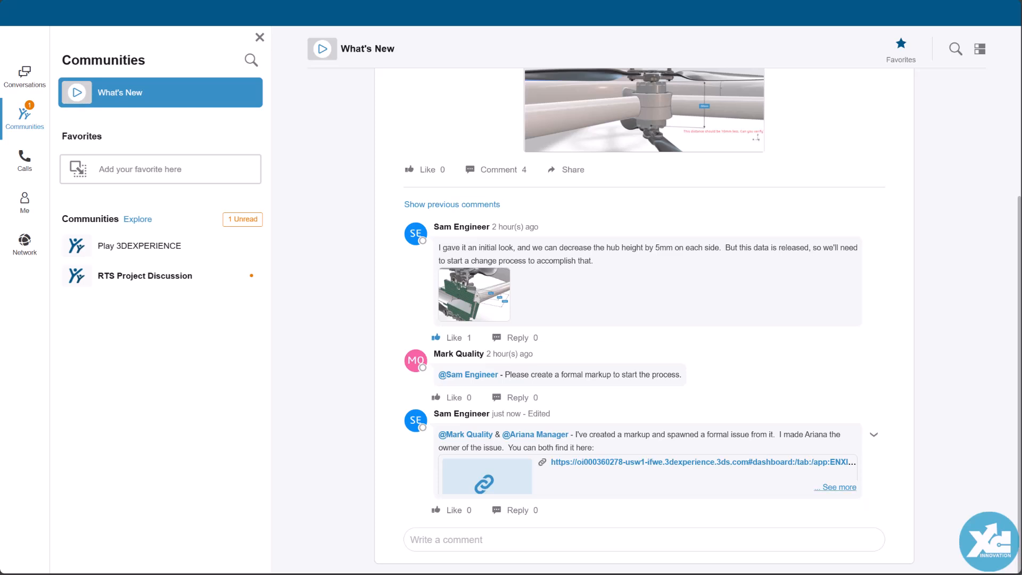
left_click(837, 487)
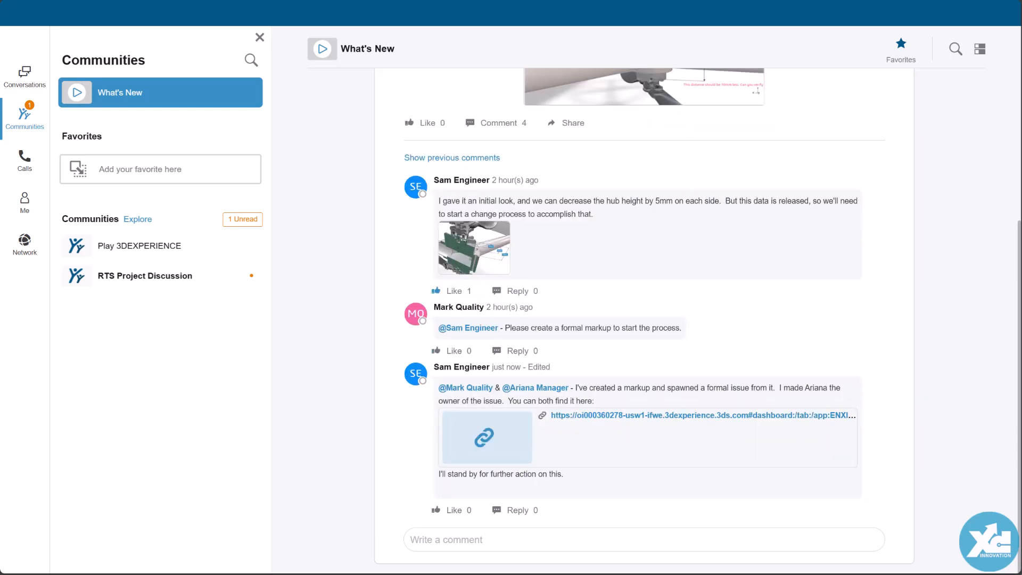